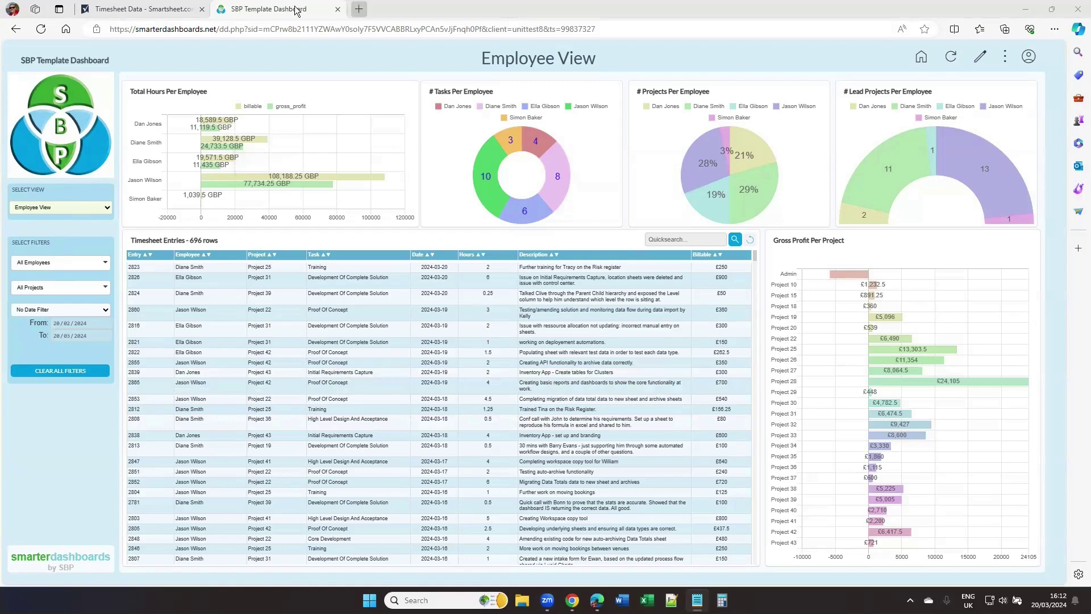
# Switch to the Timesheet Data sheet in Smartsheet to view the source entries, and return to the SBP Template Dashboard
pyautogui.click(149, 9)
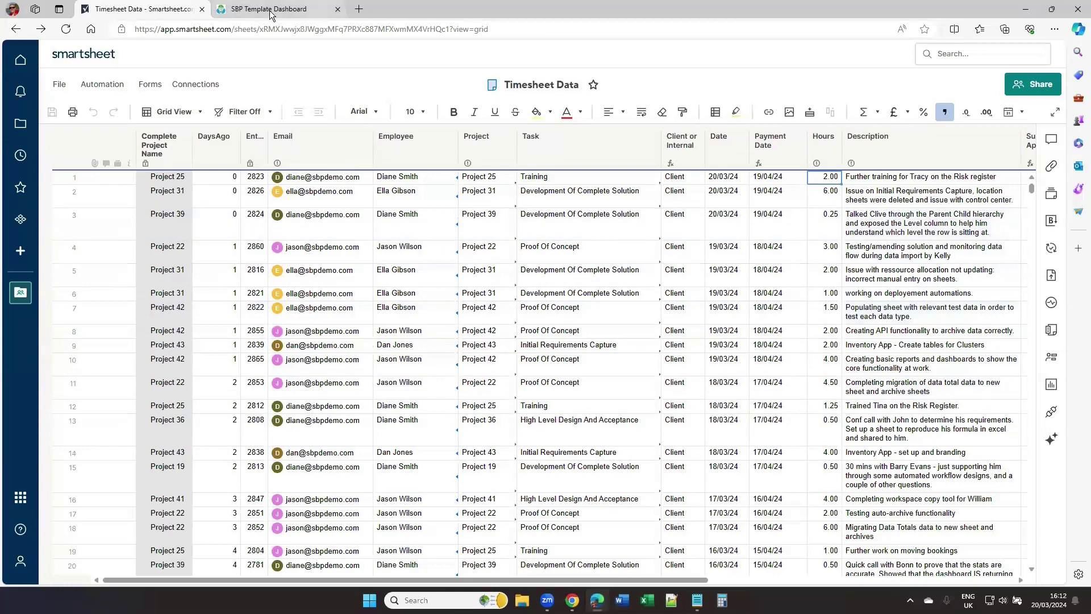
pyautogui.moveTo(271, 15)
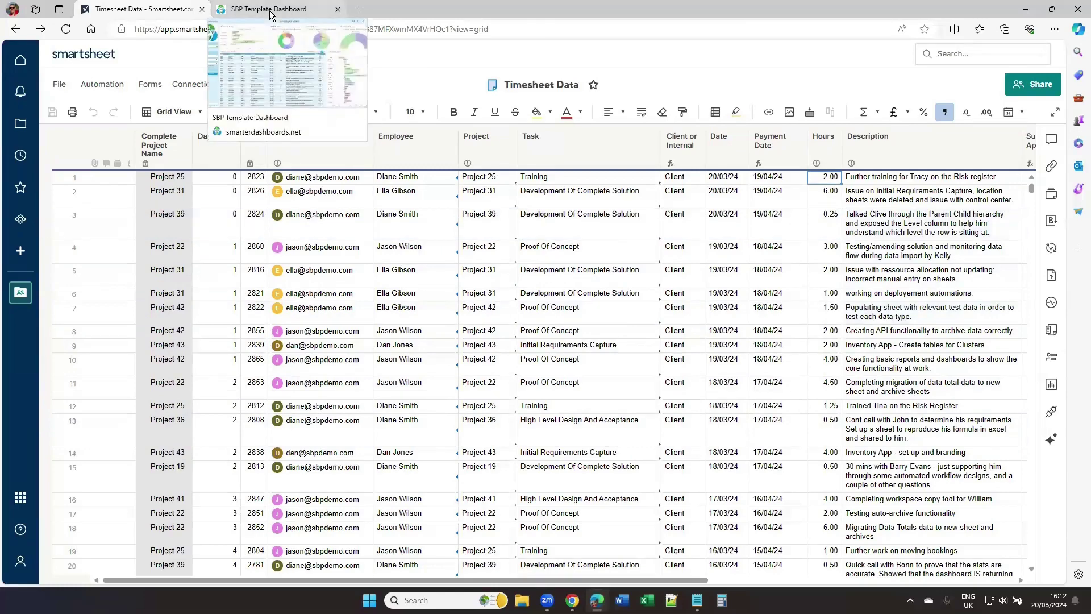
pyautogui.click(270, 10)
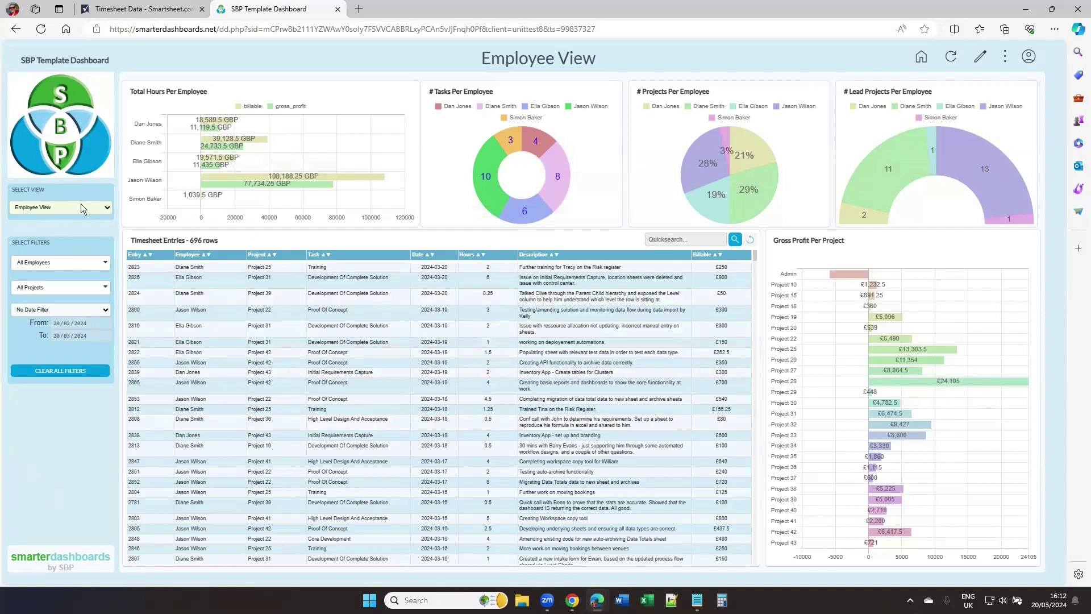
# Show the dashboard's Task View to examine the hours and profit per task, and return to Employee View
pyautogui.click(108, 208)
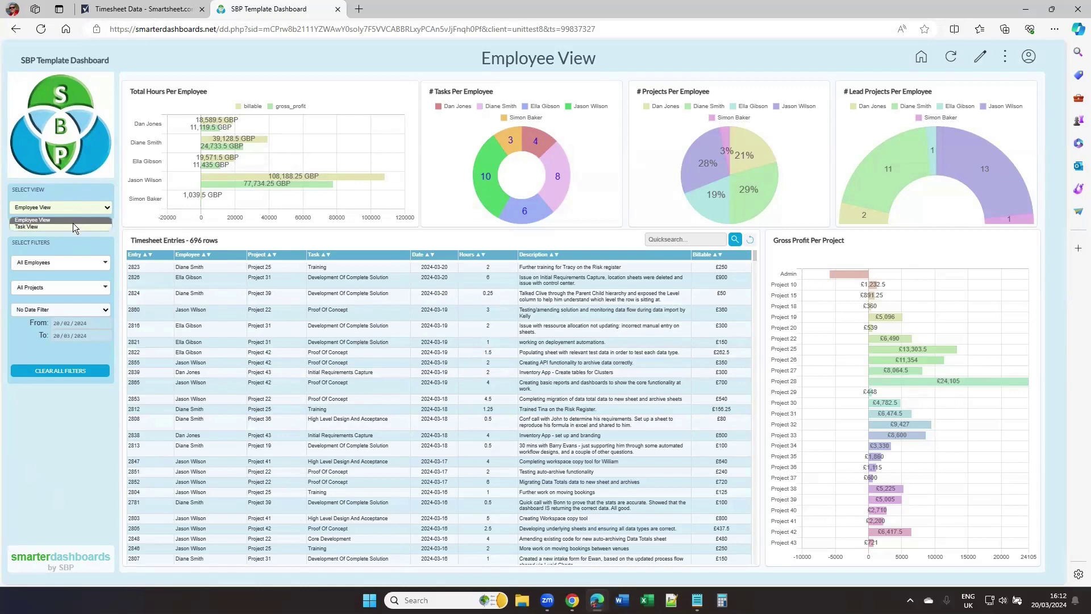
pyautogui.click(72, 226)
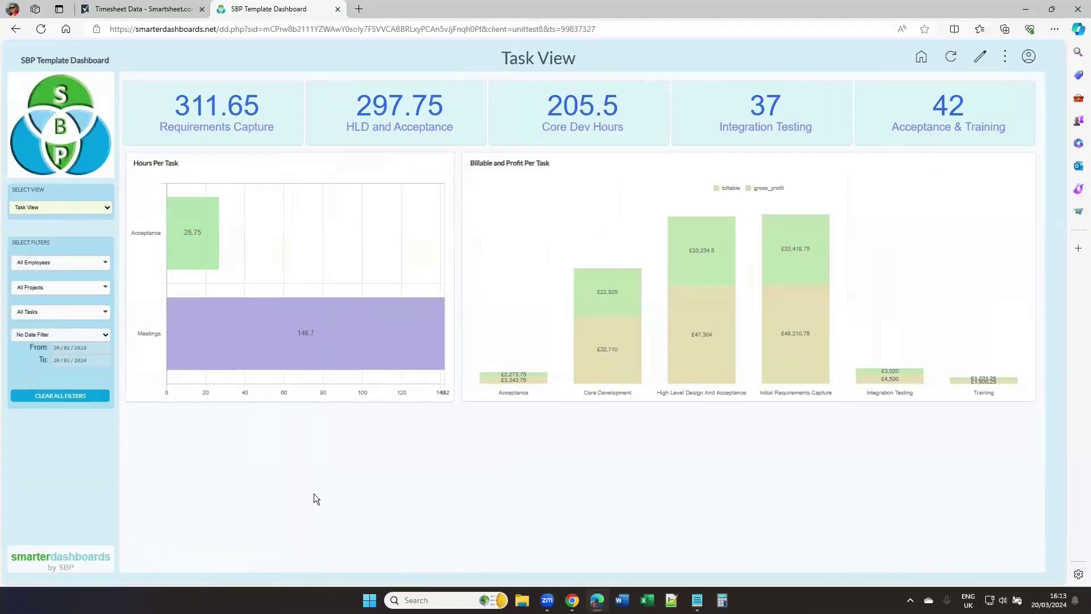
pyautogui.click(106, 209)
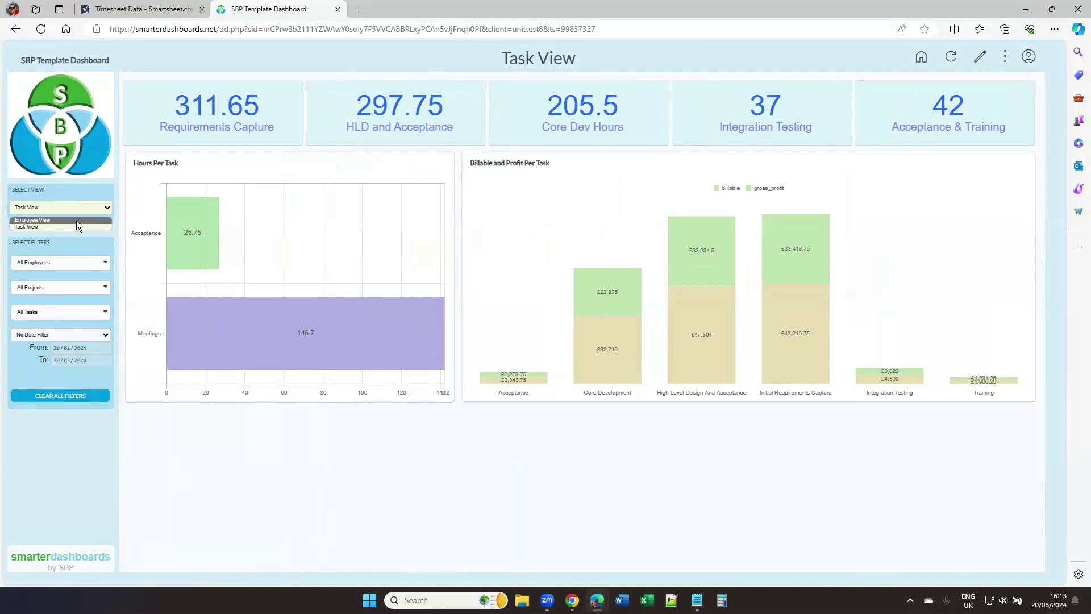
pyautogui.click(76, 220)
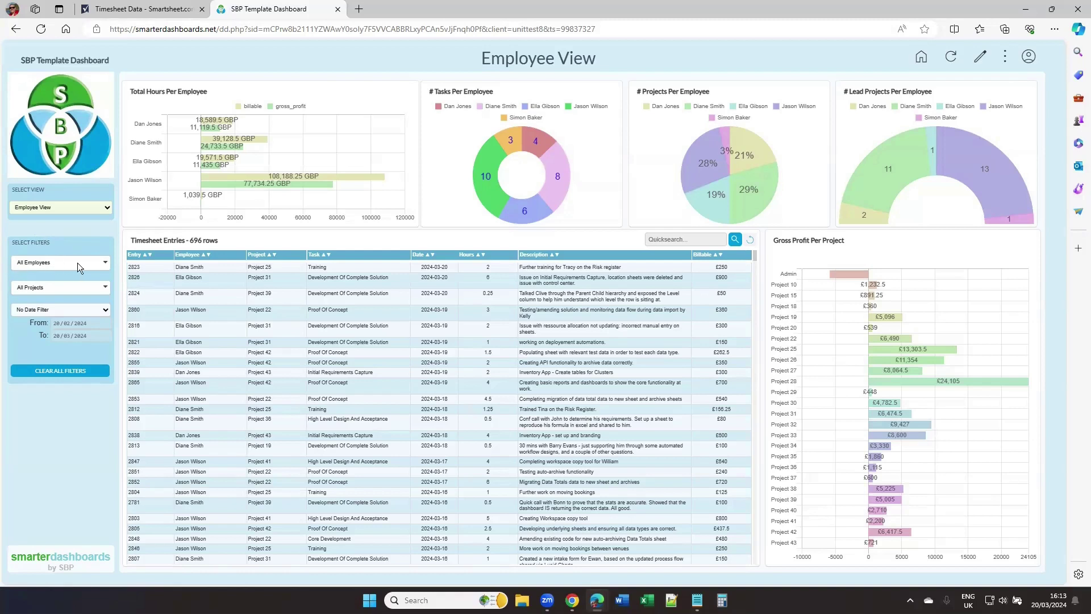
# Filter Employee View to the second employee in the employee list and refresh the dashboard
pyautogui.click(103, 263)
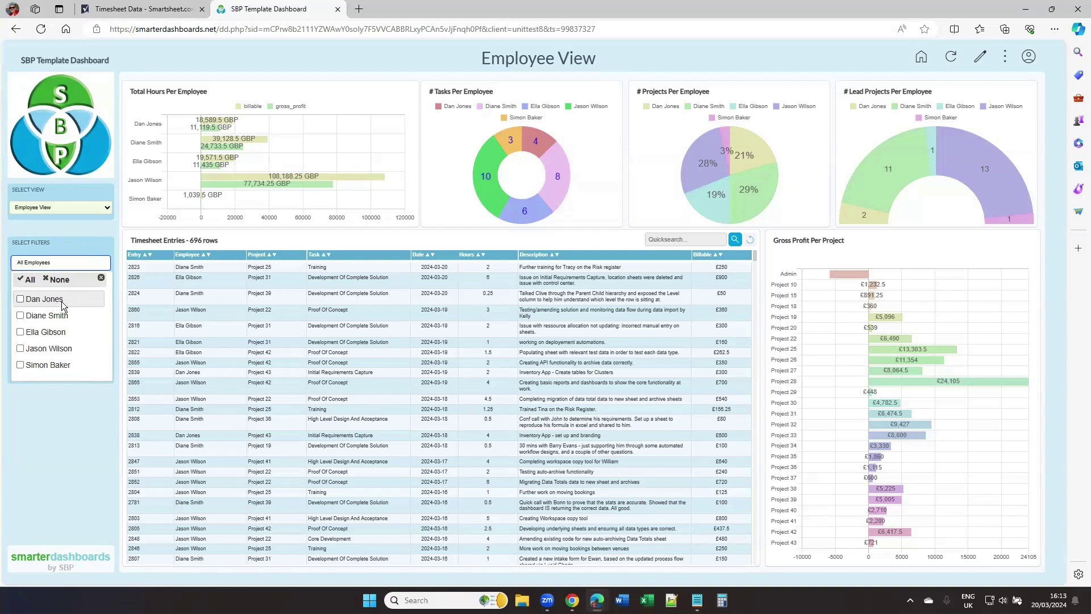
pyautogui.click(30, 316)
pyautogui.click(52, 448)
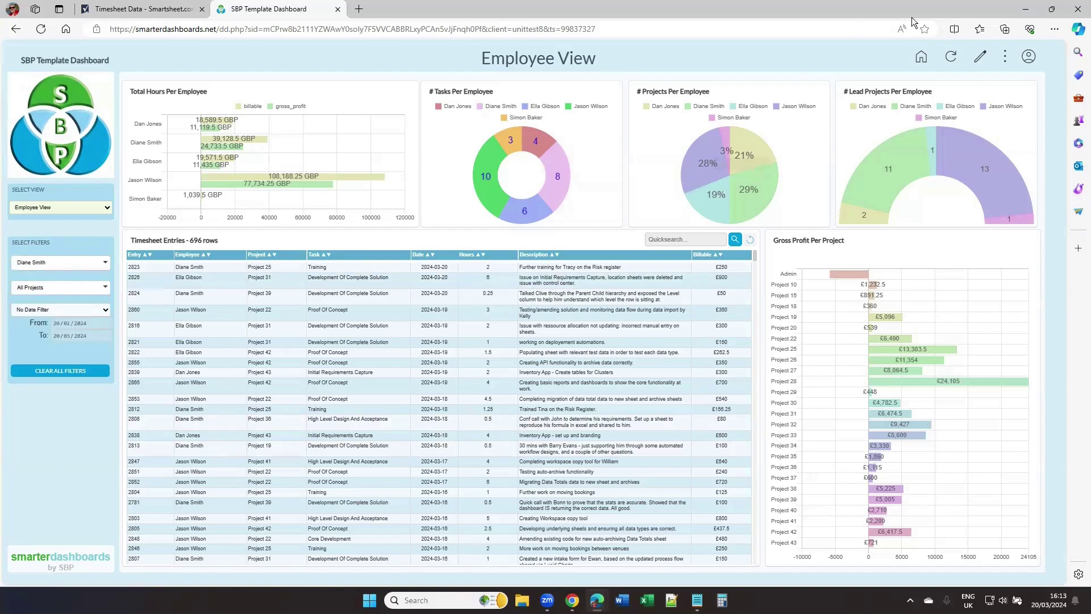
pyautogui.click(951, 56)
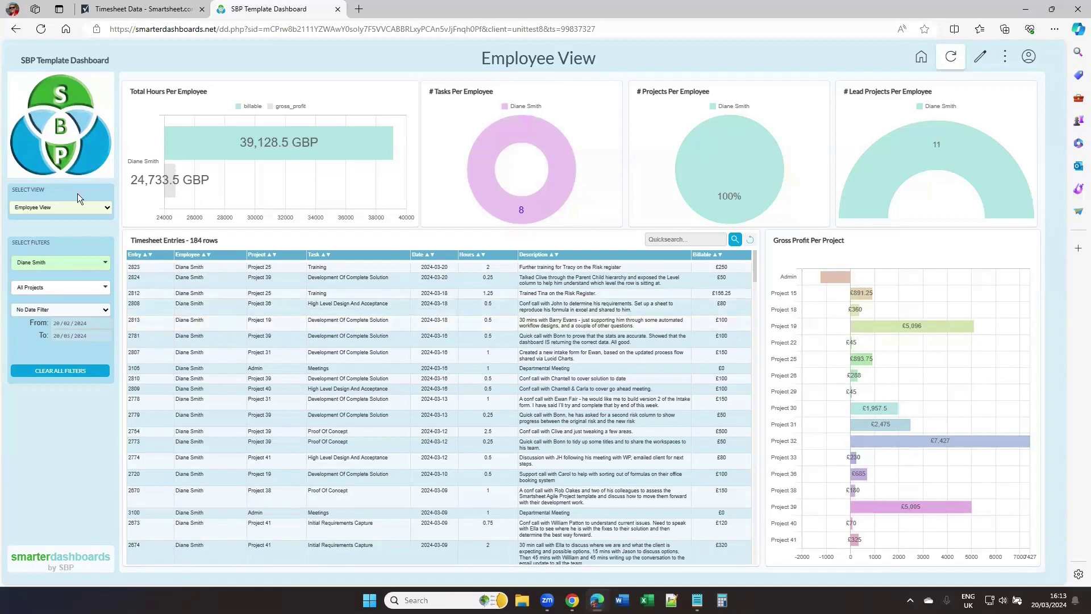
# Add a filter for Project 25 to the employee filter and refresh the dashboard
pyautogui.click(53, 291)
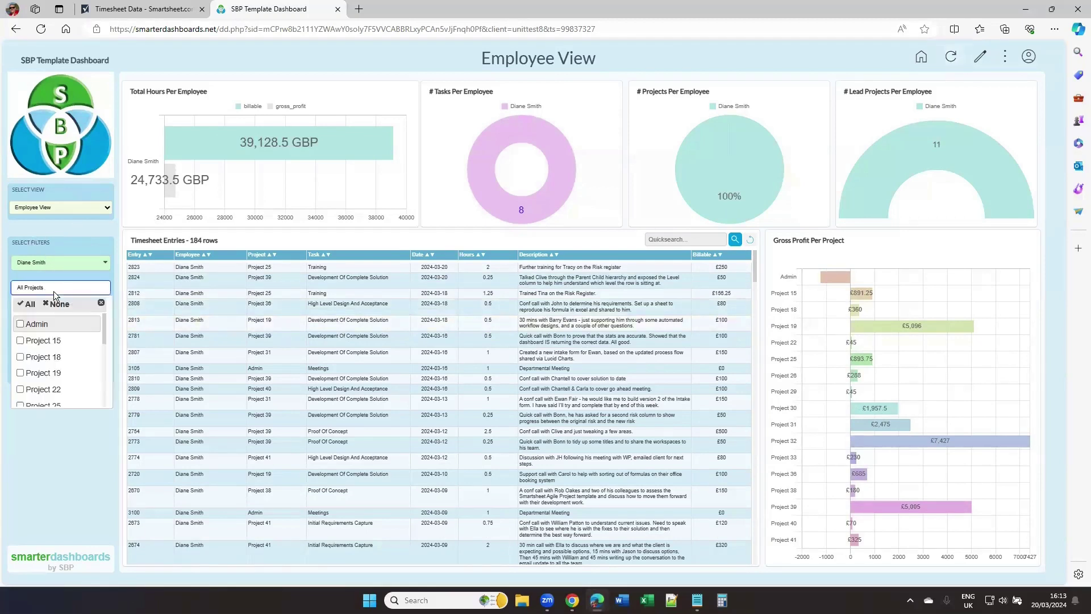
pyautogui.scroll(-1, 65, 341)
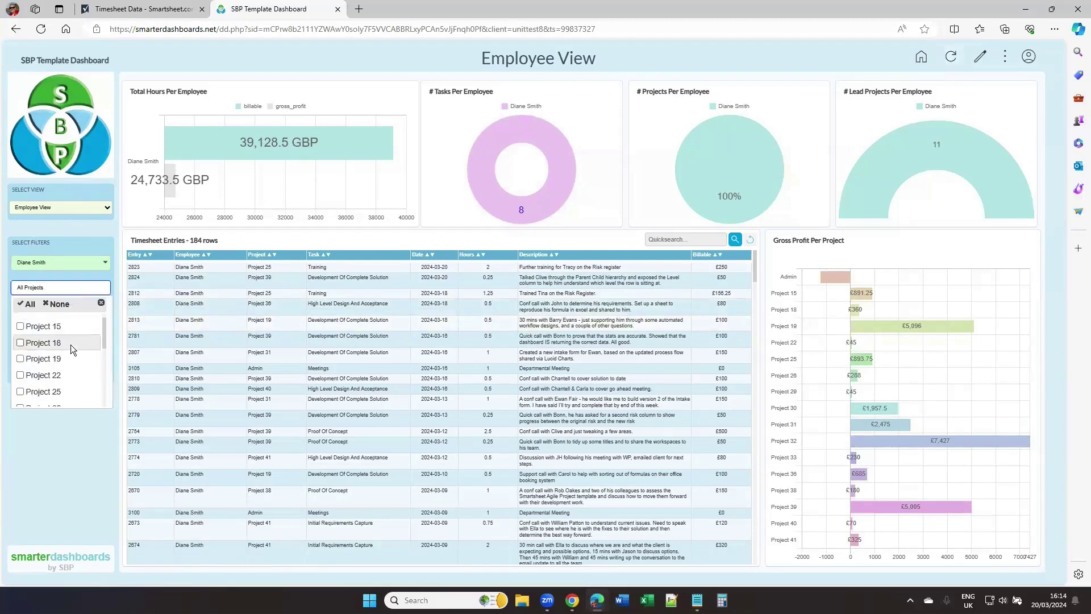
pyautogui.click(20, 391)
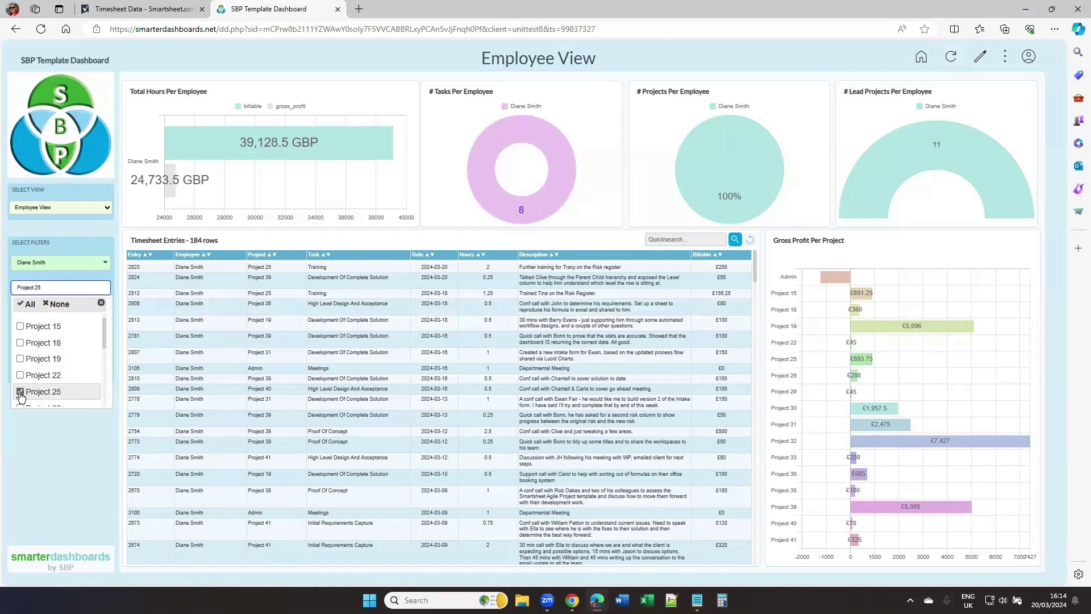
pyautogui.click(83, 453)
pyautogui.click(949, 63)
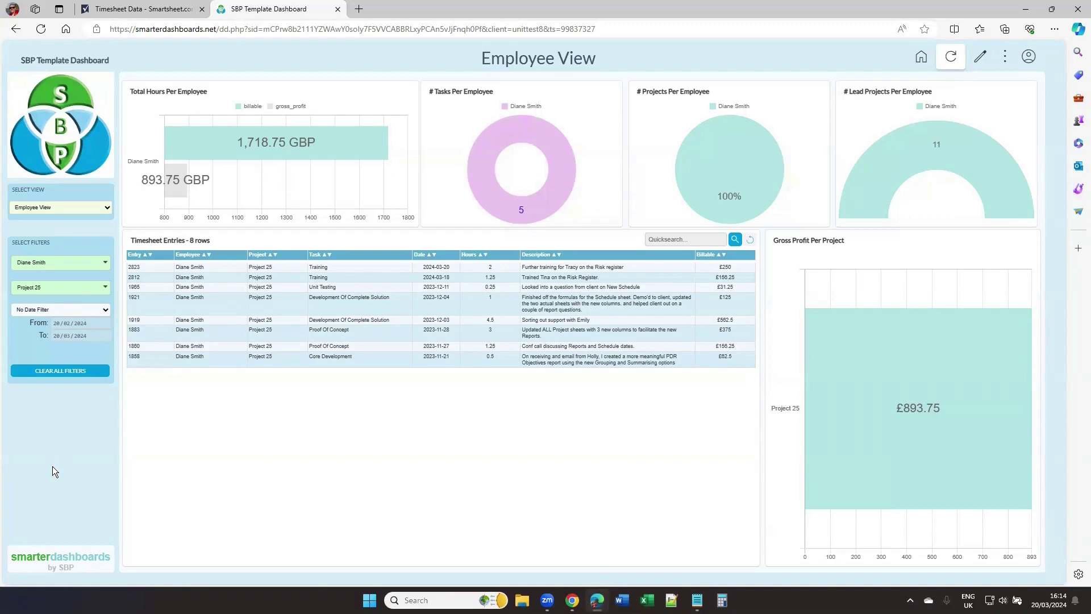
# Clear all dashboard filters and set the hours of the first timesheet entry to 3
pyautogui.click(73, 373)
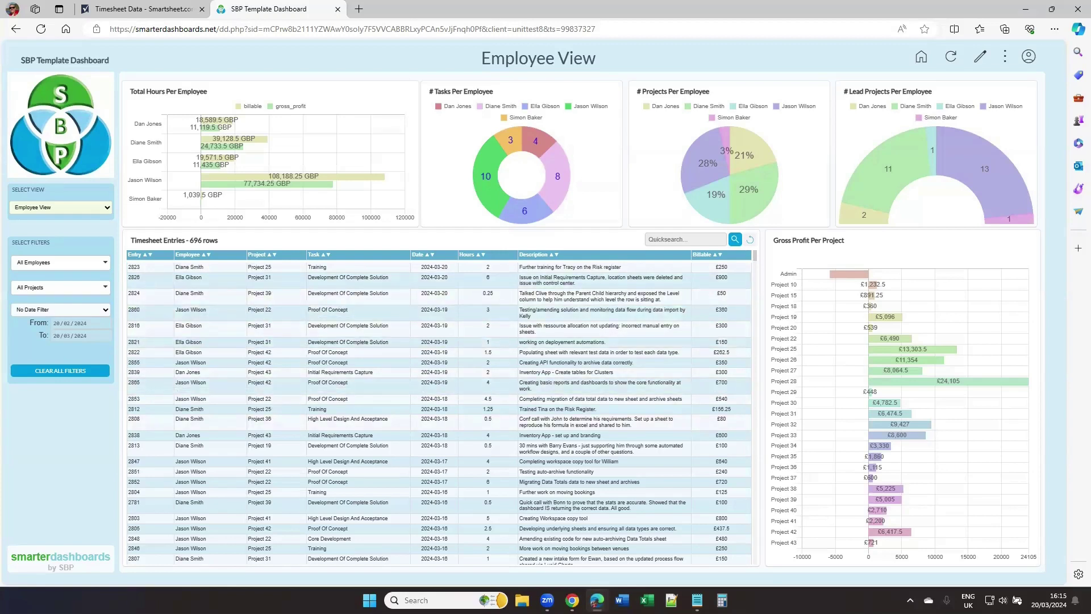
pyautogui.click(495, 268)
pyautogui.click(624, 241)
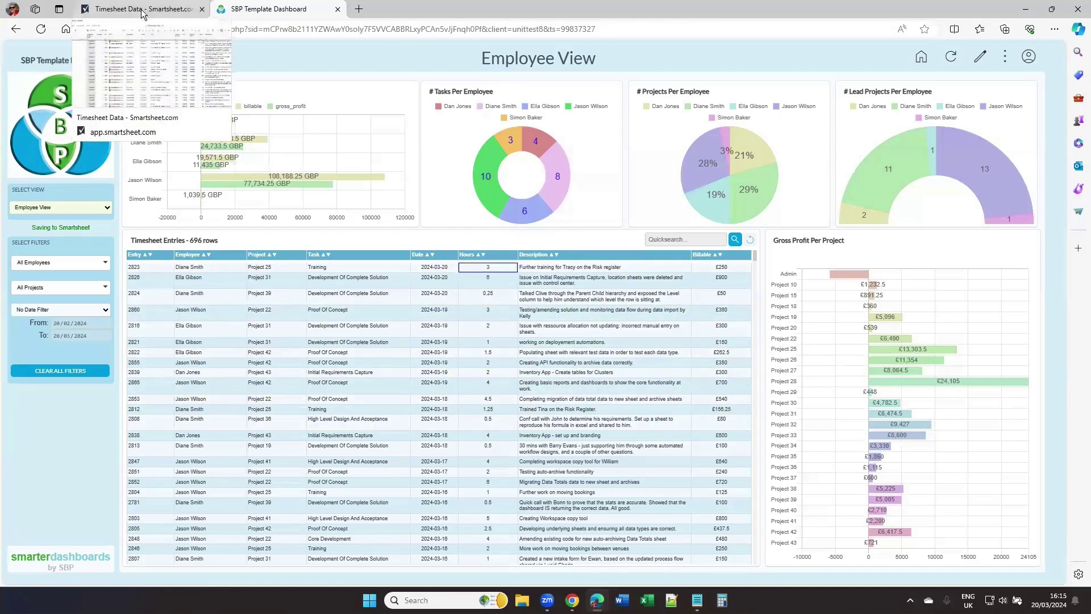
# Reload the Timesheet Data sheet in Smartsheet, check the Hours value in row 1, and return to the dashboard
pyautogui.click(142, 10)
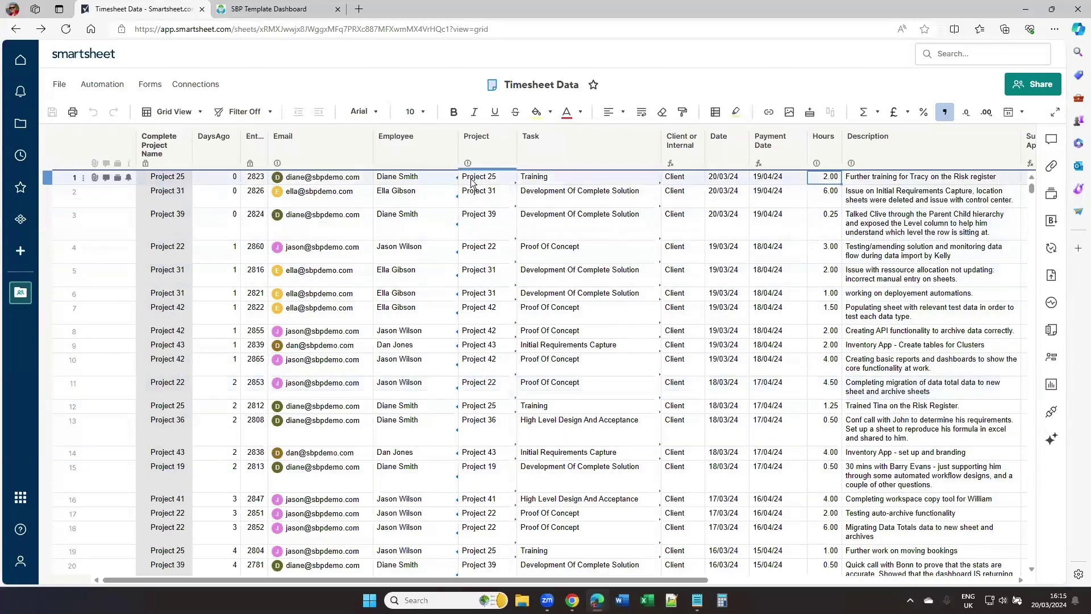
pyautogui.click(65, 29)
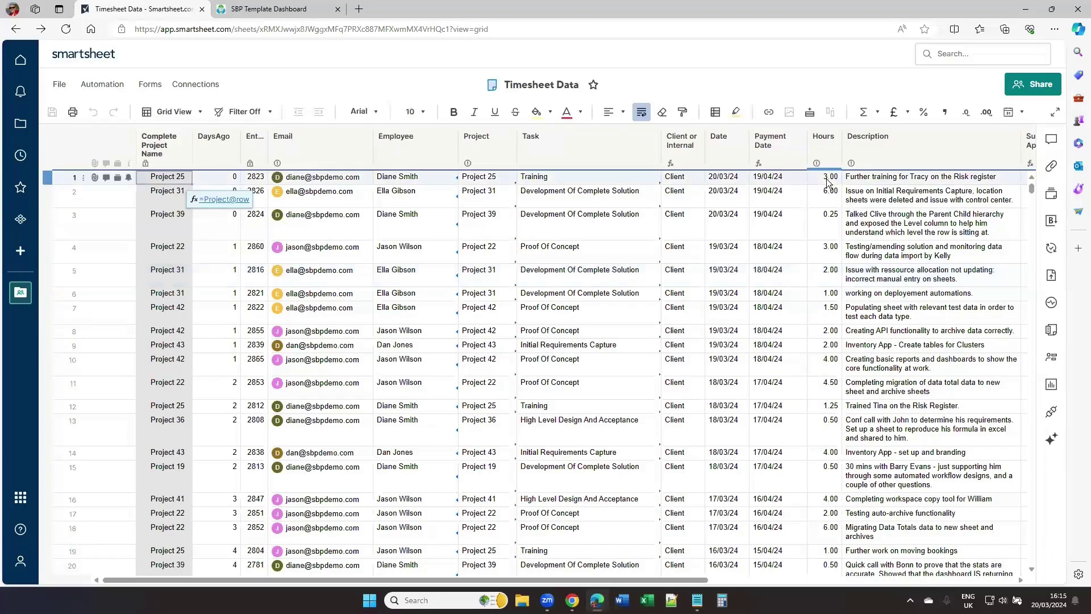
pyautogui.click(828, 180)
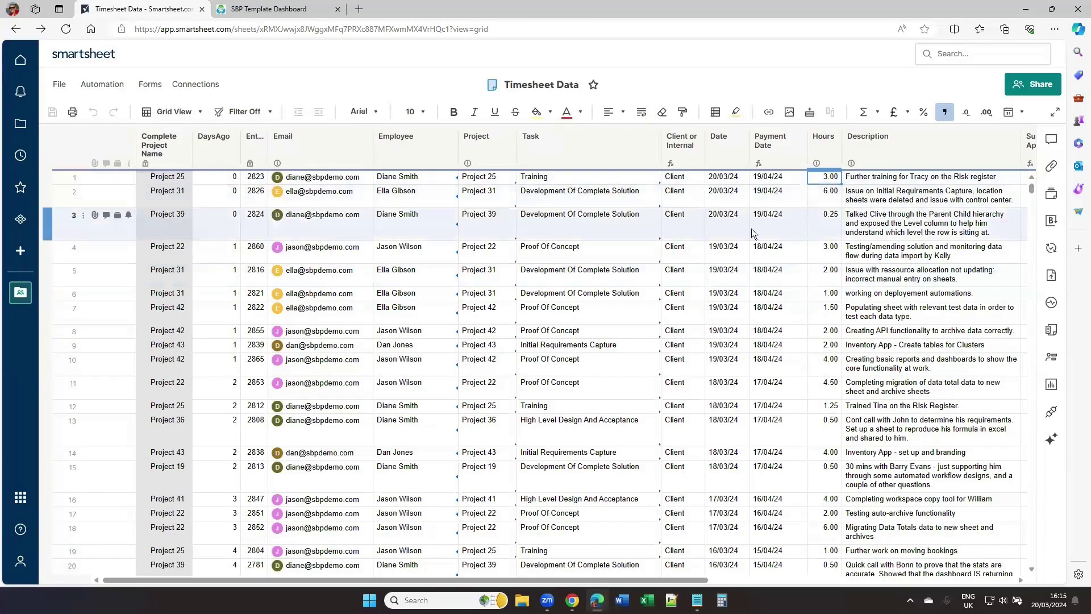
pyautogui.click(276, 11)
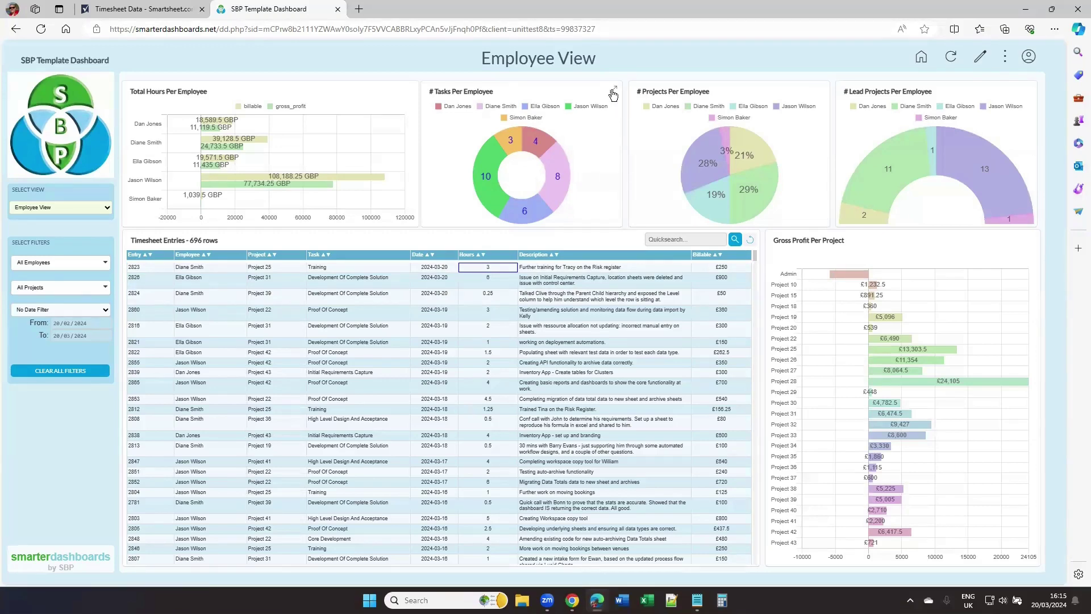
# Enlarge the # Tasks Per Employee chart, hide and restore the first and third employees' series, and shrink the chart back
pyautogui.click(613, 92)
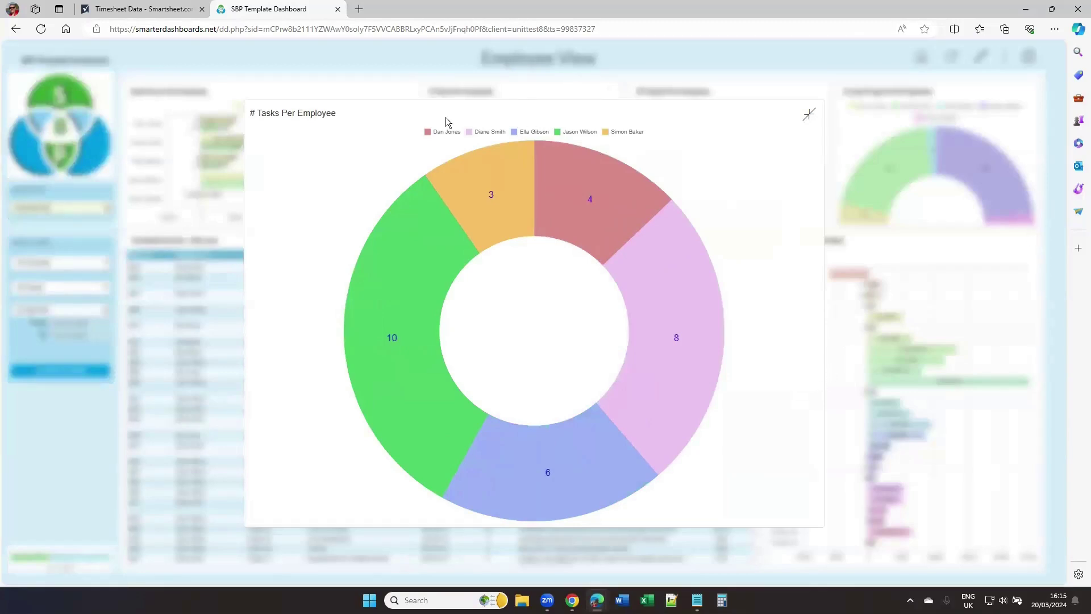
pyautogui.click(445, 132)
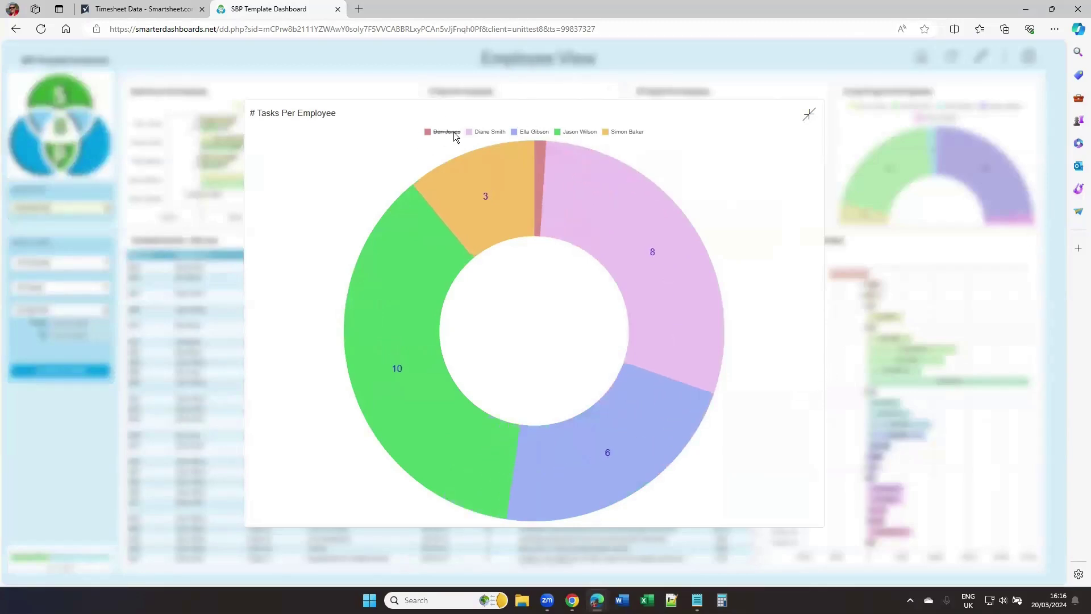
pyautogui.click(533, 131)
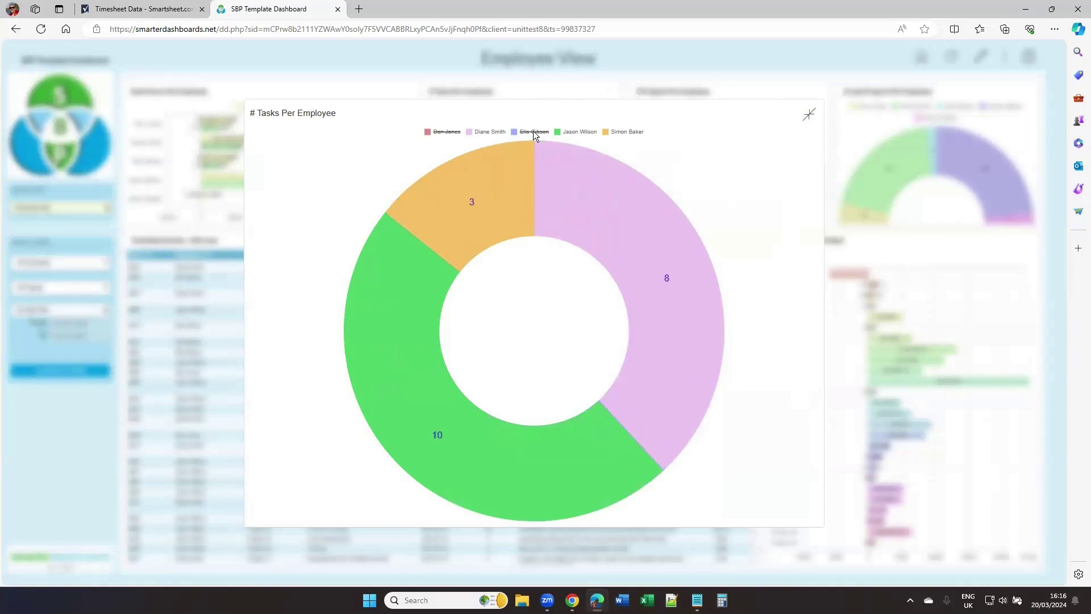
pyautogui.click(533, 131)
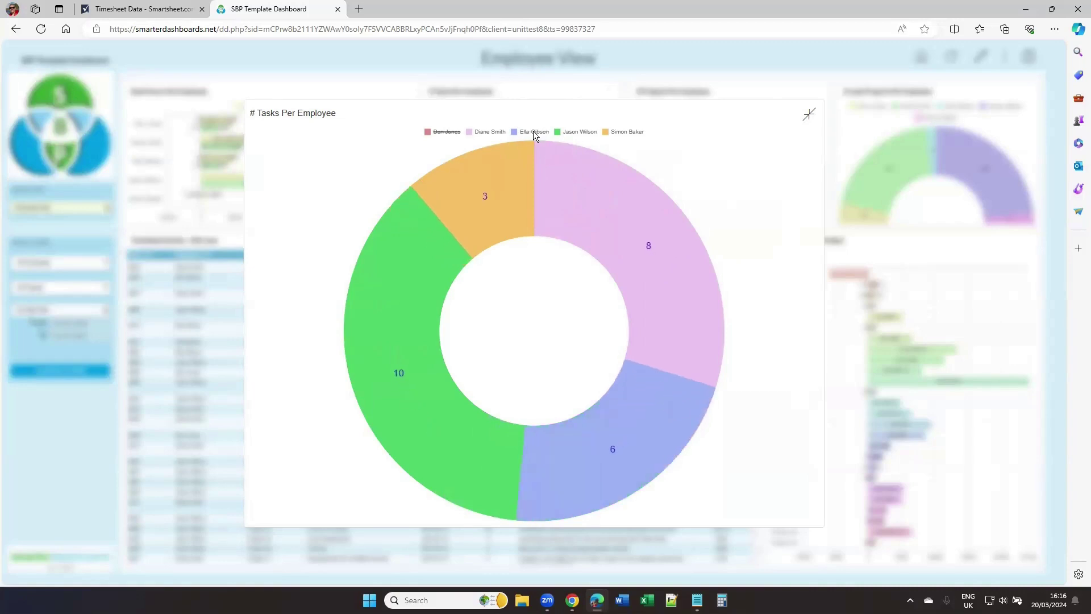
pyautogui.click(444, 130)
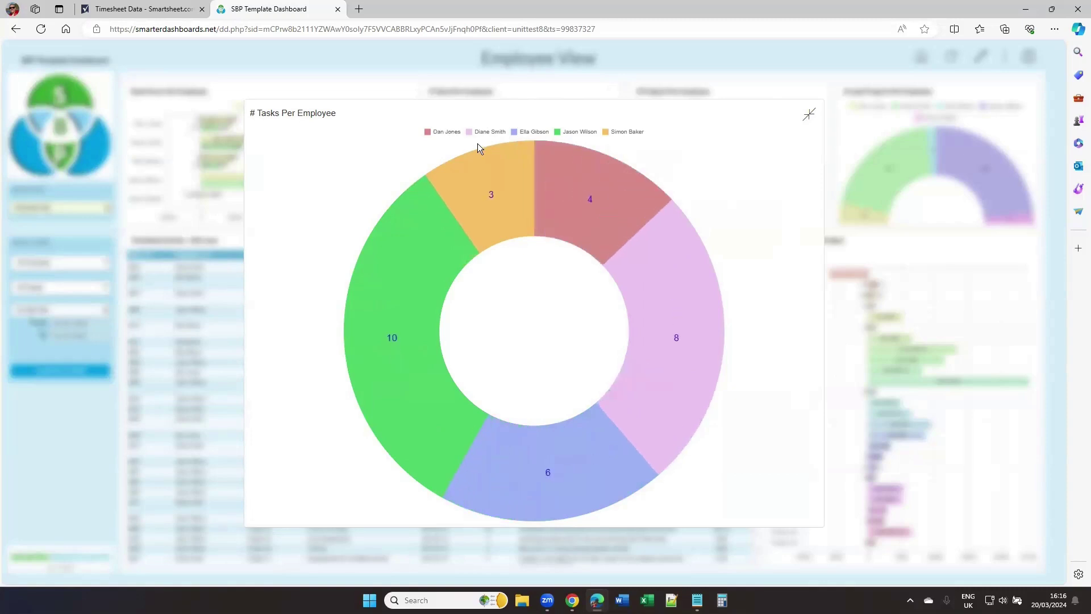
pyautogui.click(809, 116)
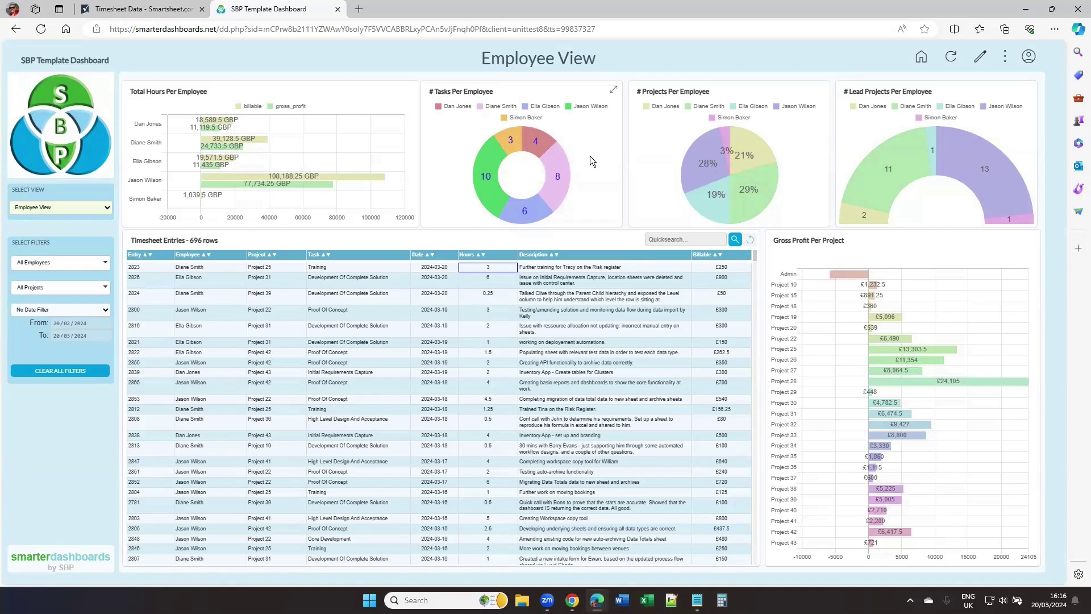
# Filter the dashboard through the first employee's segment of the # Tasks Per Employee chart, review the results, and clear all filters
pyautogui.moveTo(524, 221)
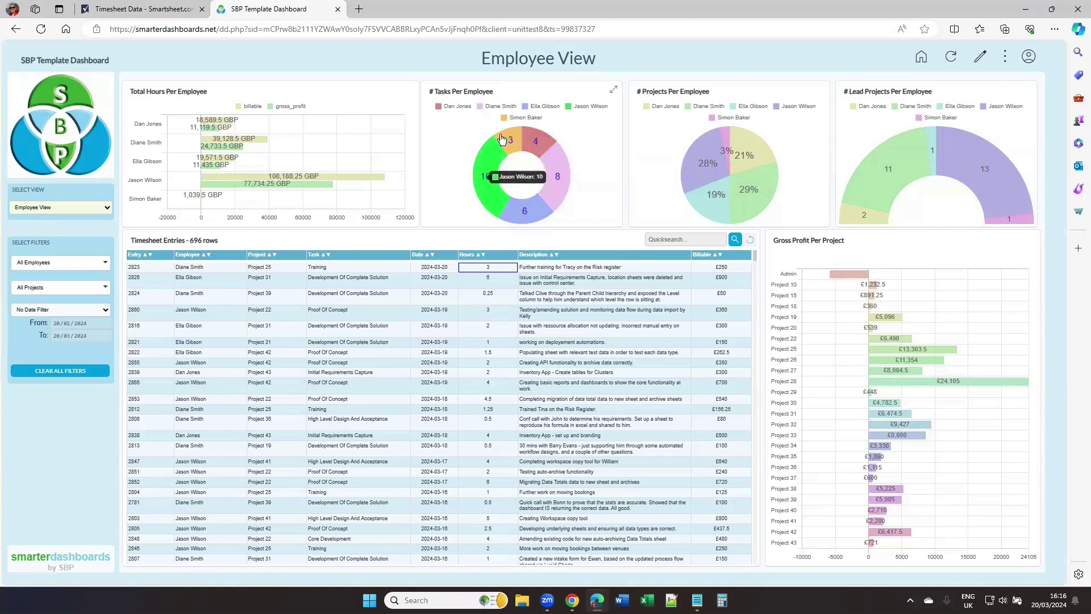
pyautogui.moveTo(569, 159)
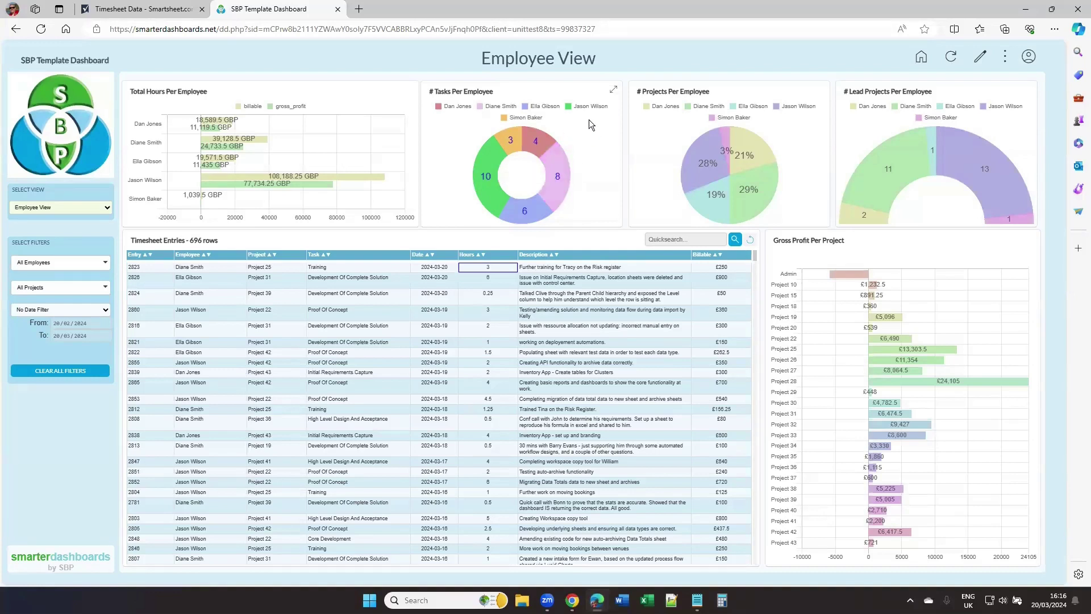
pyautogui.moveTo(546, 142)
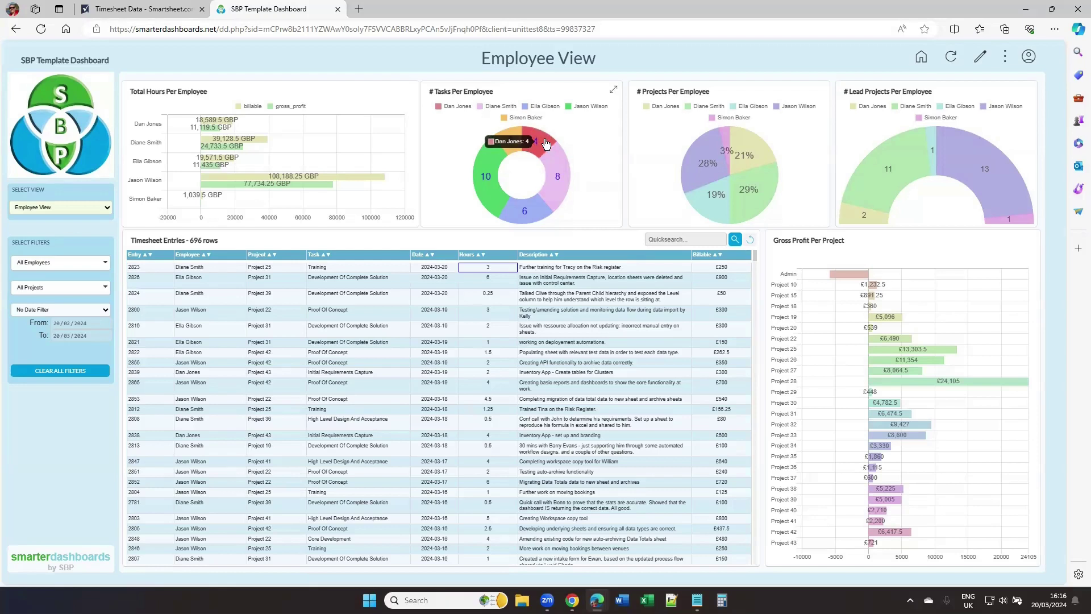
pyautogui.click(545, 142)
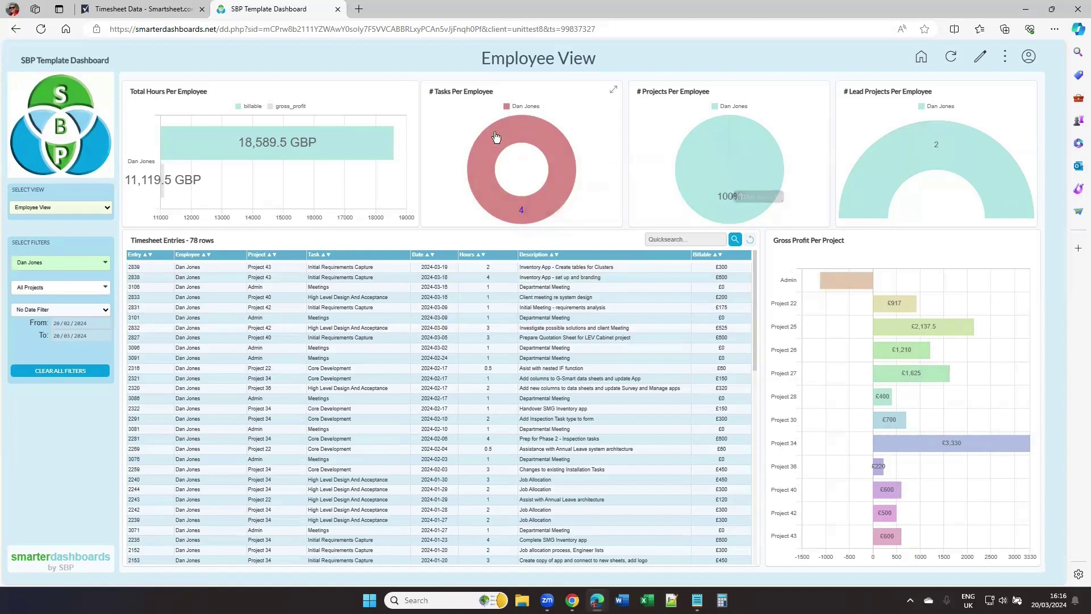
pyautogui.moveTo(495, 136)
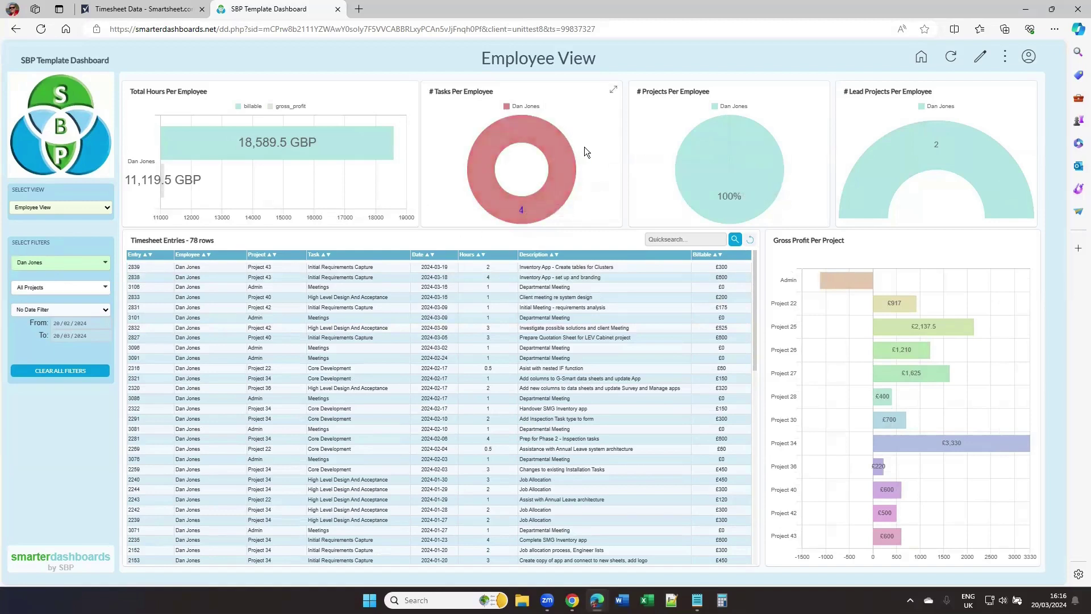
pyautogui.click(64, 373)
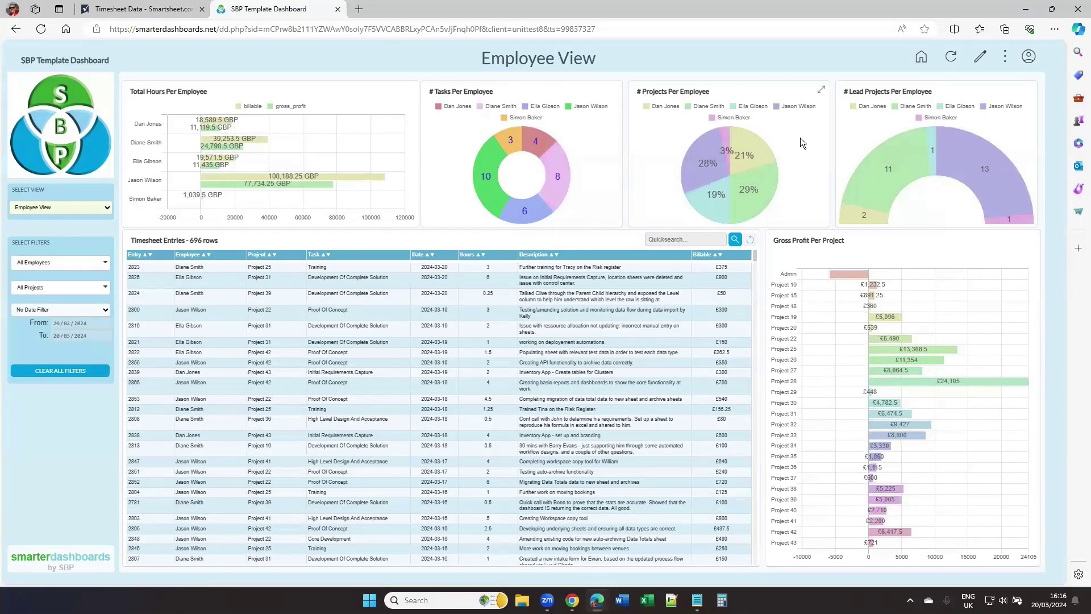
# Drill down from the first employee's slice of the # Projects Per Employee chart into Task View, and return to Employee View
pyautogui.moveTo(753, 143)
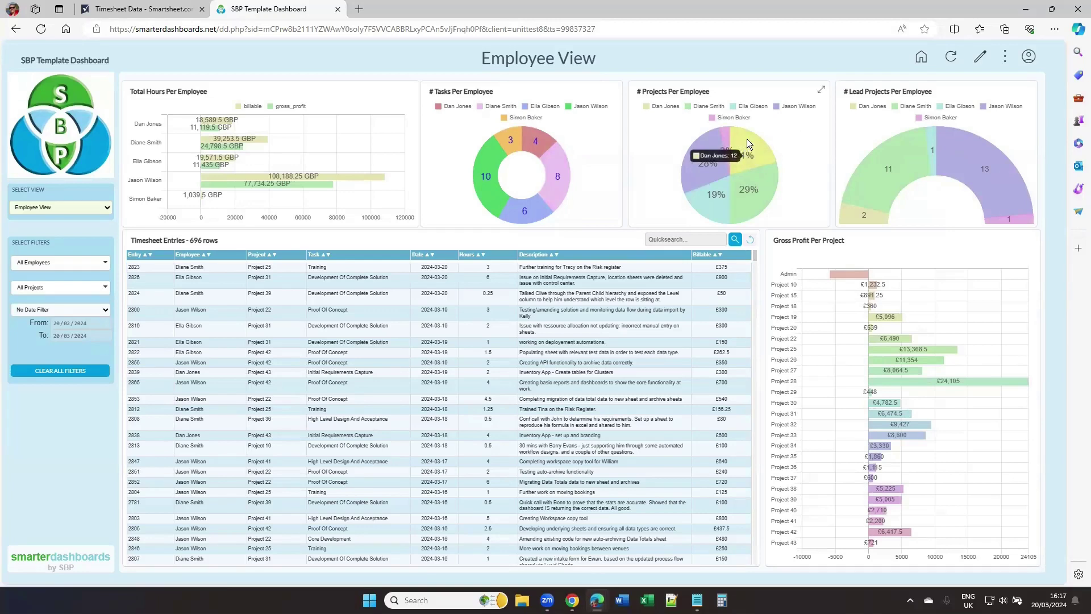
pyautogui.click(747, 141)
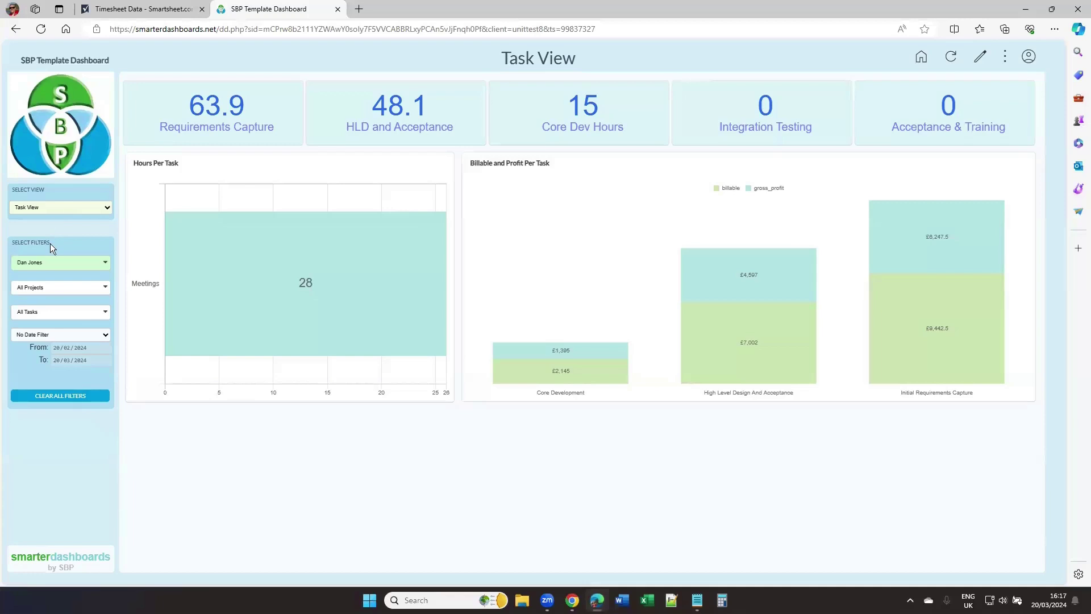
pyautogui.click(58, 210)
pyautogui.click(46, 219)
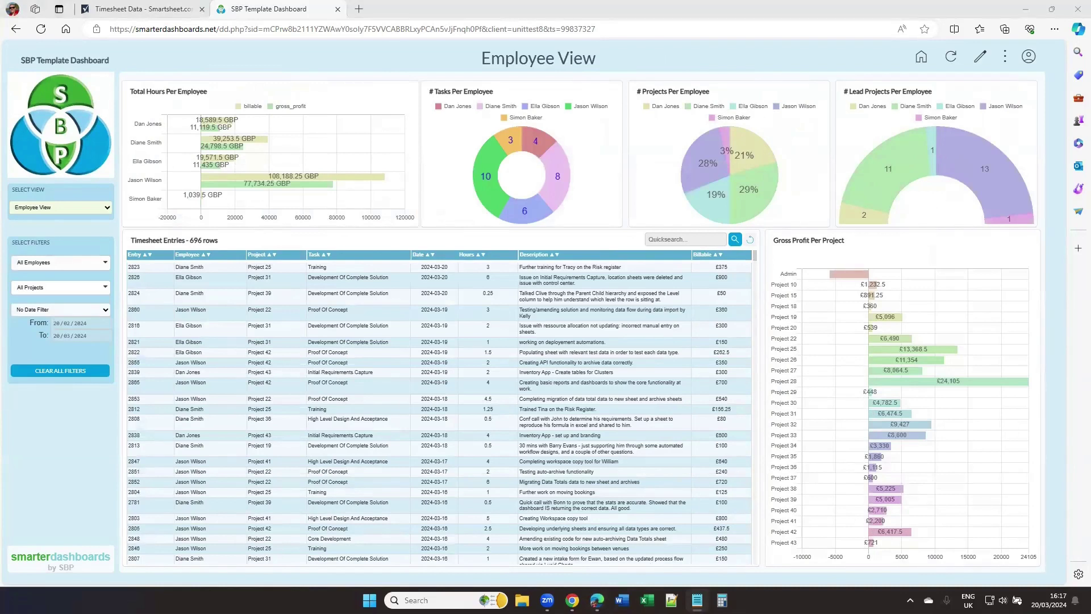
# Switch the dashboard to edit mode, look over the widgets' edit controls, and open the View Settings for Employee View
pyautogui.click(982, 59)
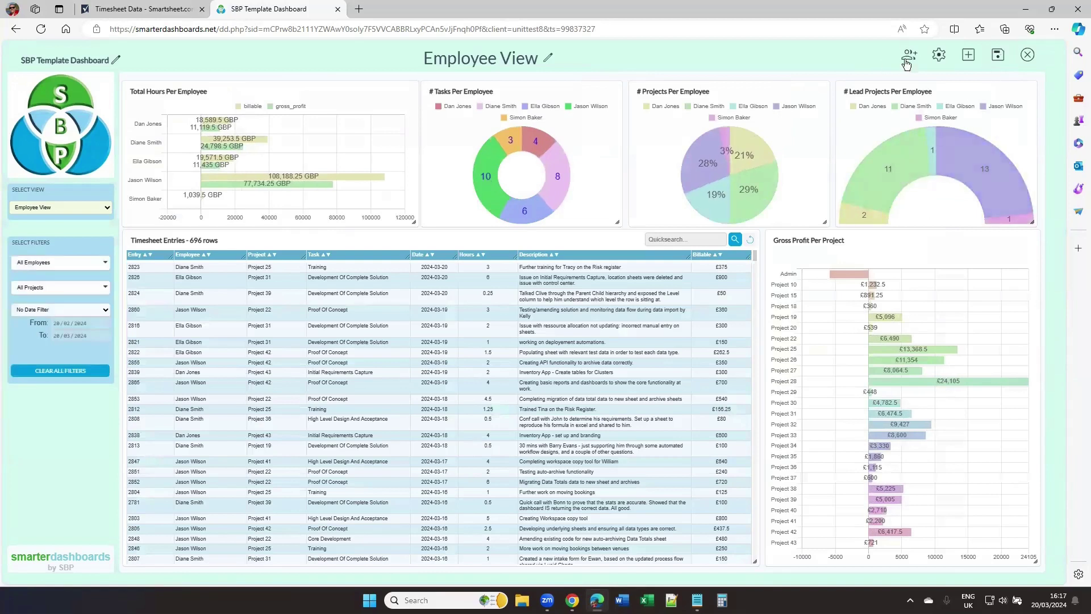
pyautogui.moveTo(601, 111)
pyautogui.moveTo(398, 93)
pyautogui.moveTo(730, 120)
pyautogui.moveTo(967, 256)
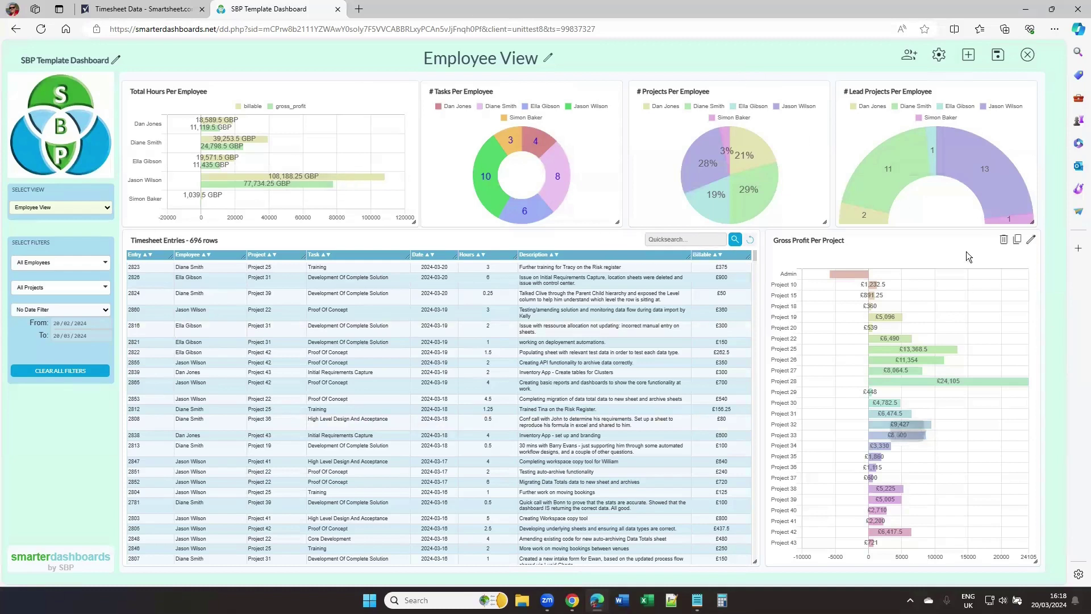
pyautogui.click(940, 55)
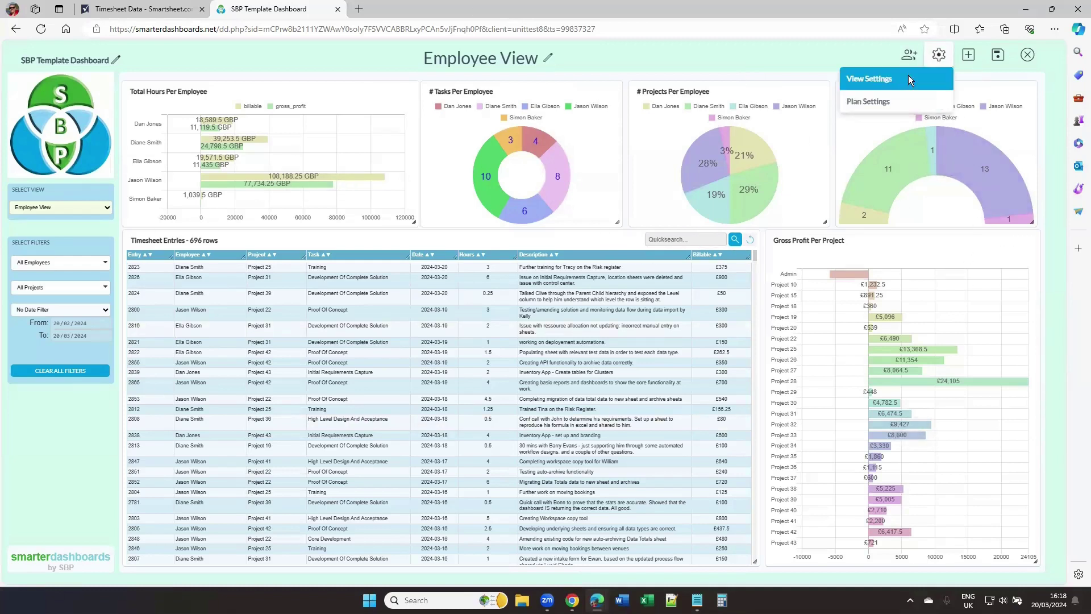
pyautogui.click(884, 79)
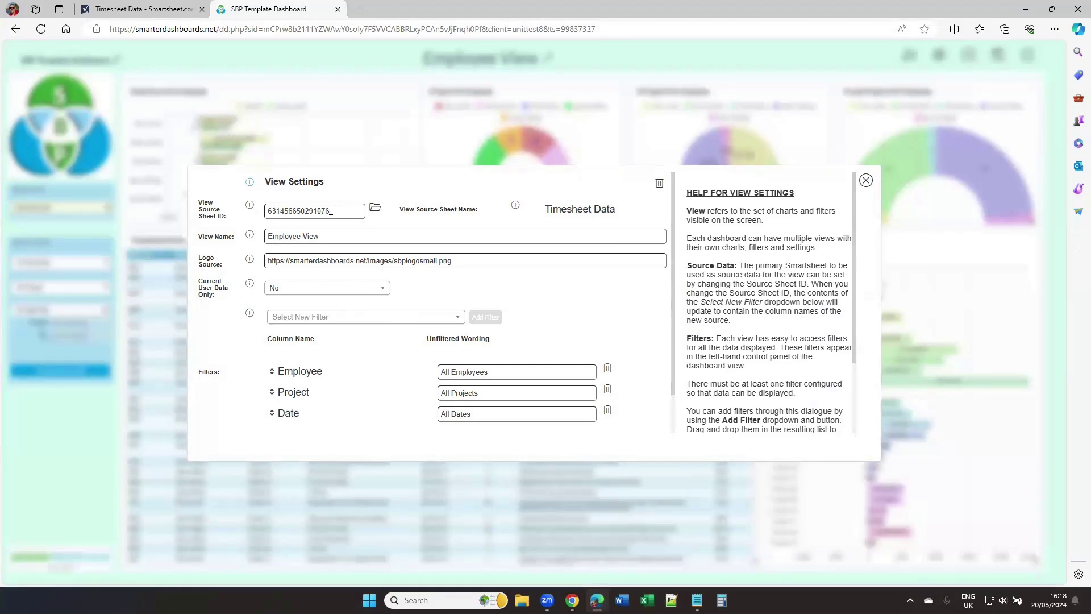
# Browse the available source sheets for the view, close the list without choosing one, and check the View Source Sheet Name
pyautogui.click(375, 210)
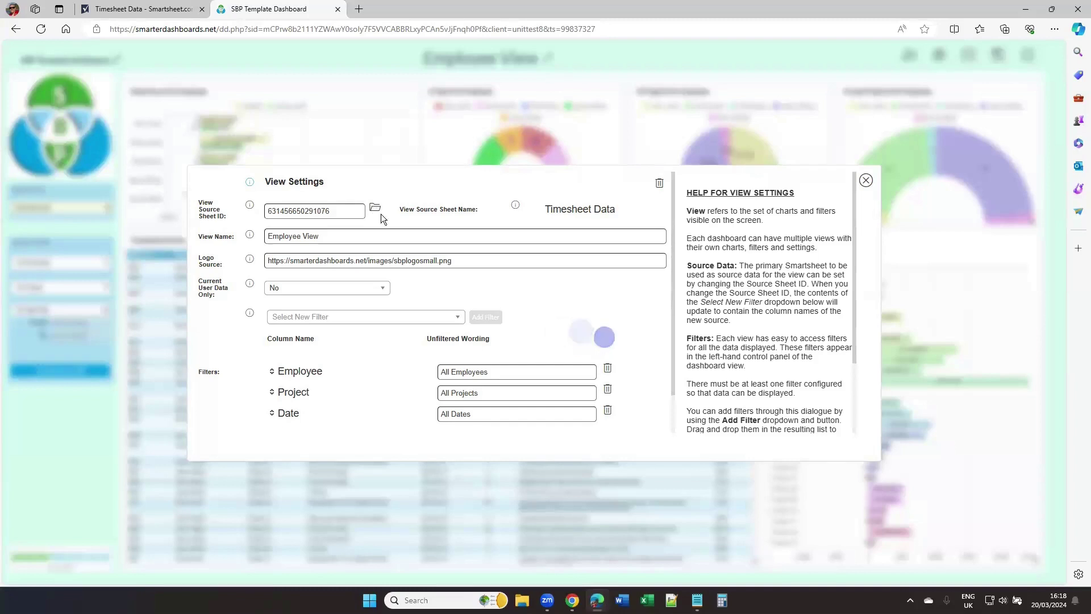
pyautogui.scroll(-10, 449, 296)
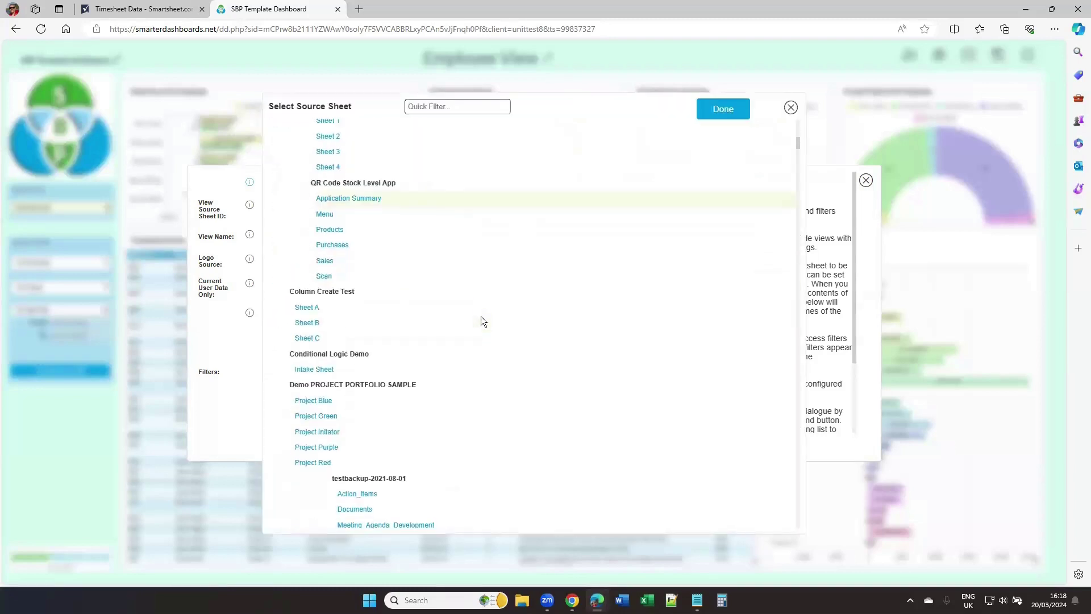
pyautogui.scroll(-3, 481, 322)
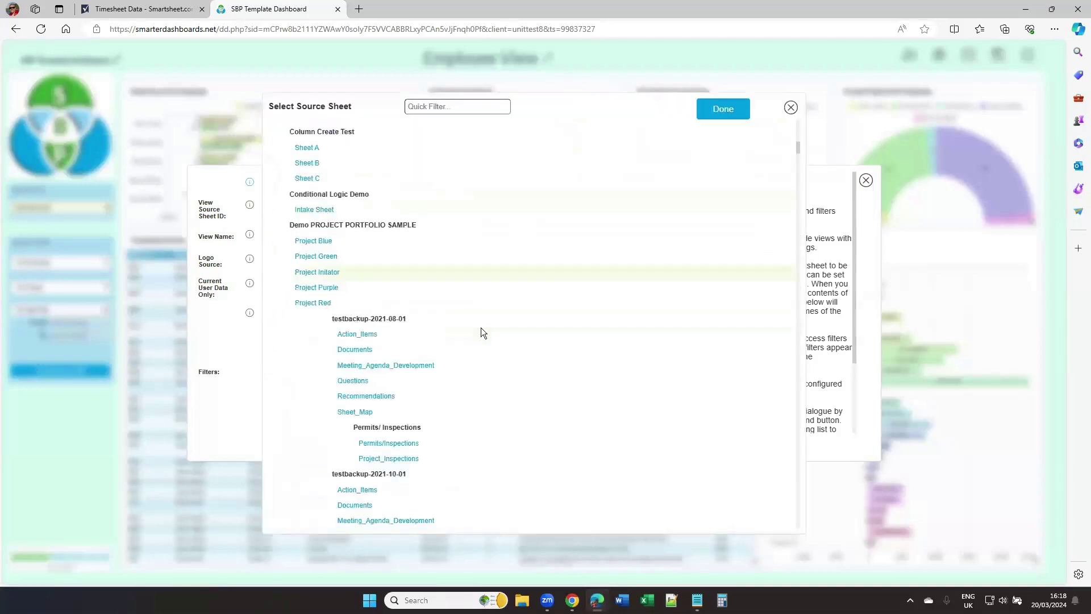
pyautogui.click(791, 108)
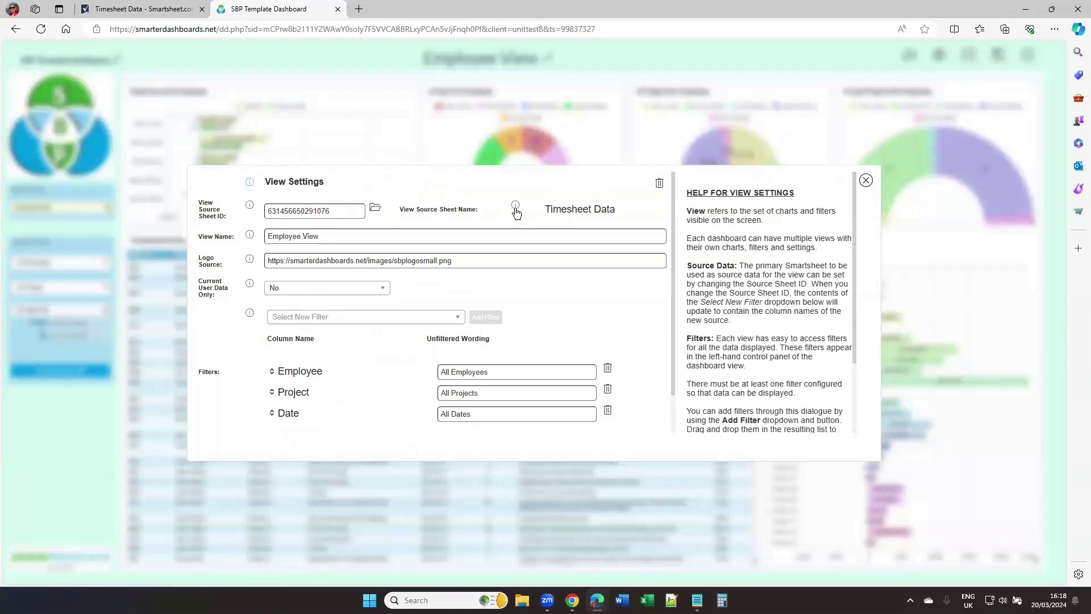
pyautogui.moveTo(544, 209); pyautogui.dragTo(616, 215)
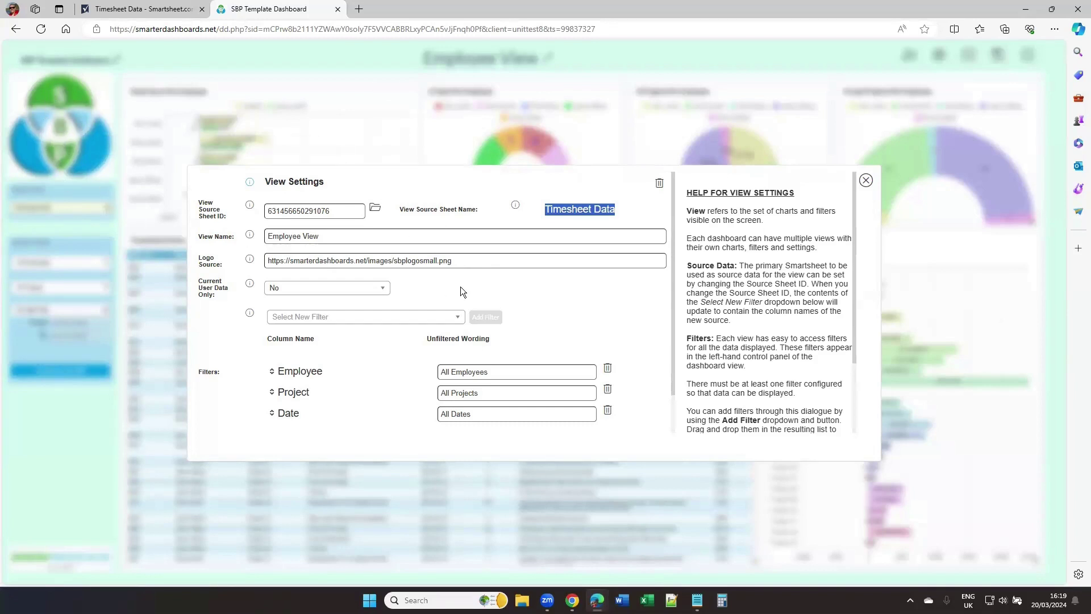
# Try Current User Data Only set to Yes with Email as the contact column, and return the setting to No
pyautogui.click(381, 293)
pyautogui.click(321, 321)
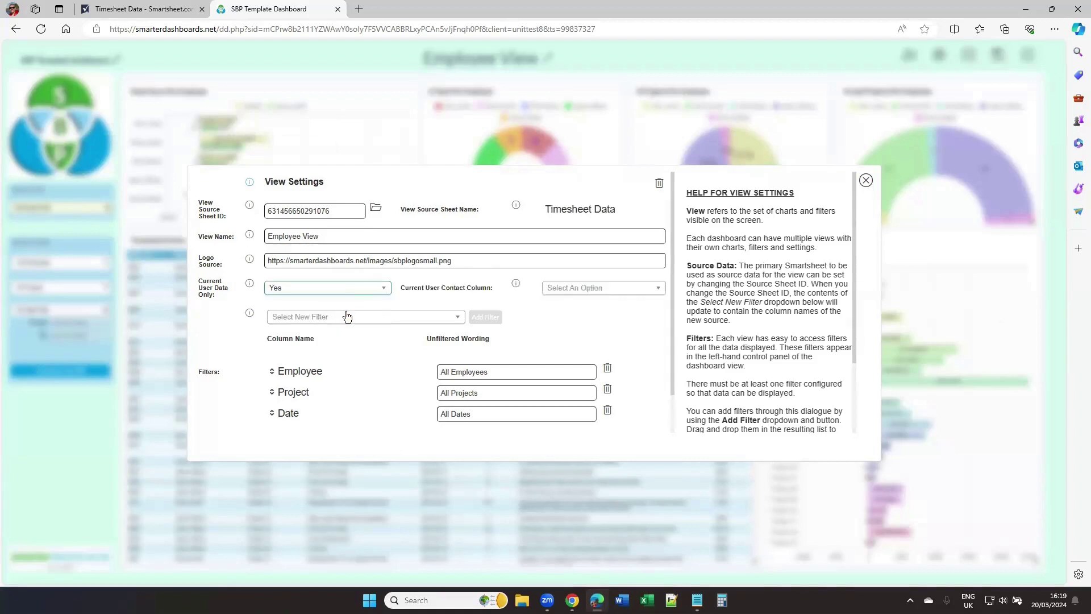
pyautogui.click(623, 294)
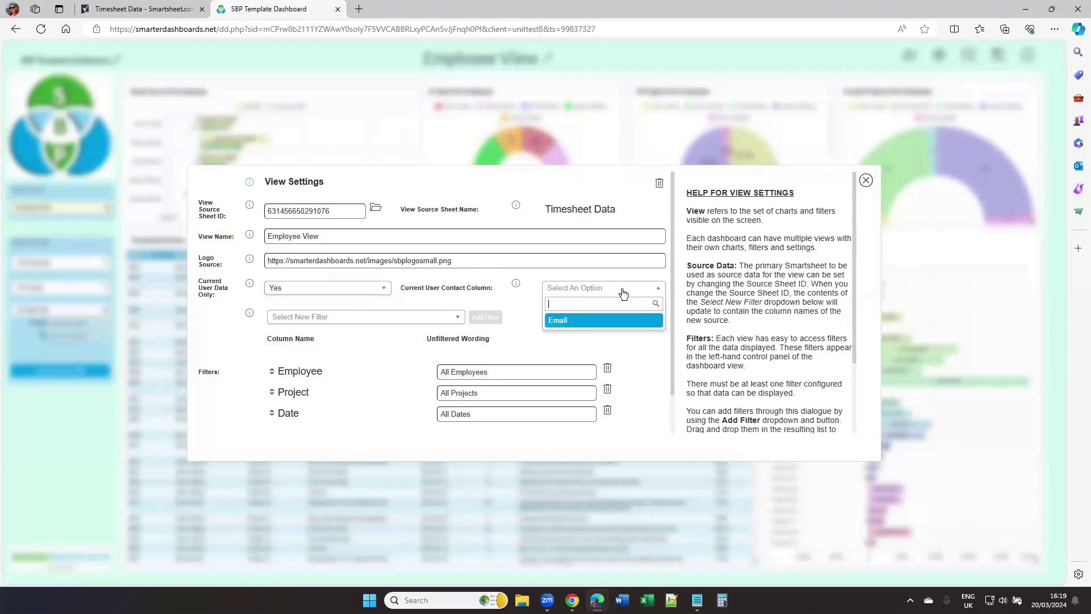
pyautogui.click(569, 322)
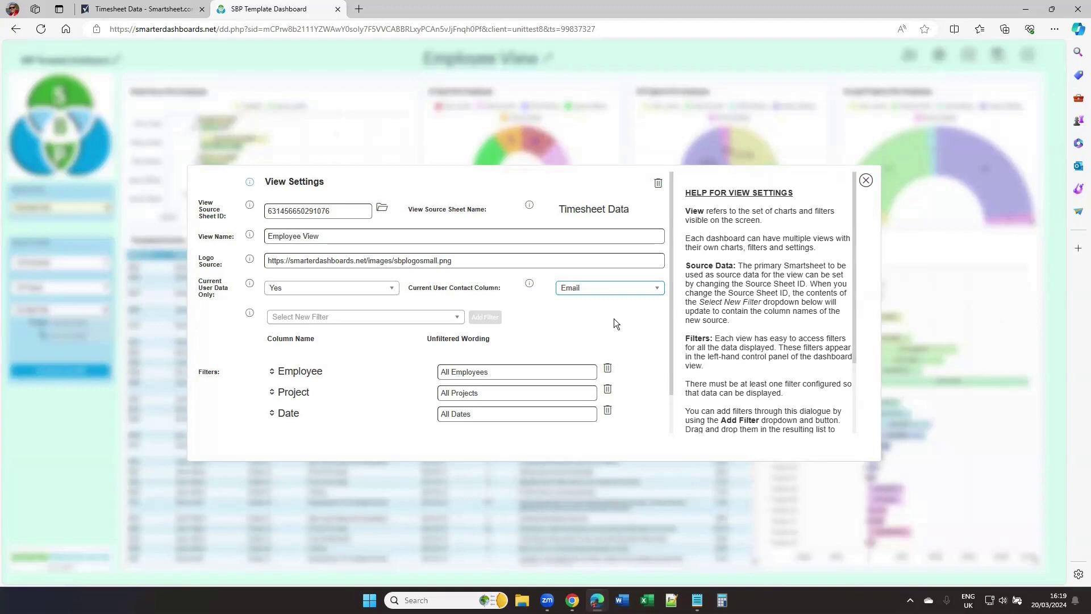
pyautogui.click(391, 287)
pyautogui.click(293, 336)
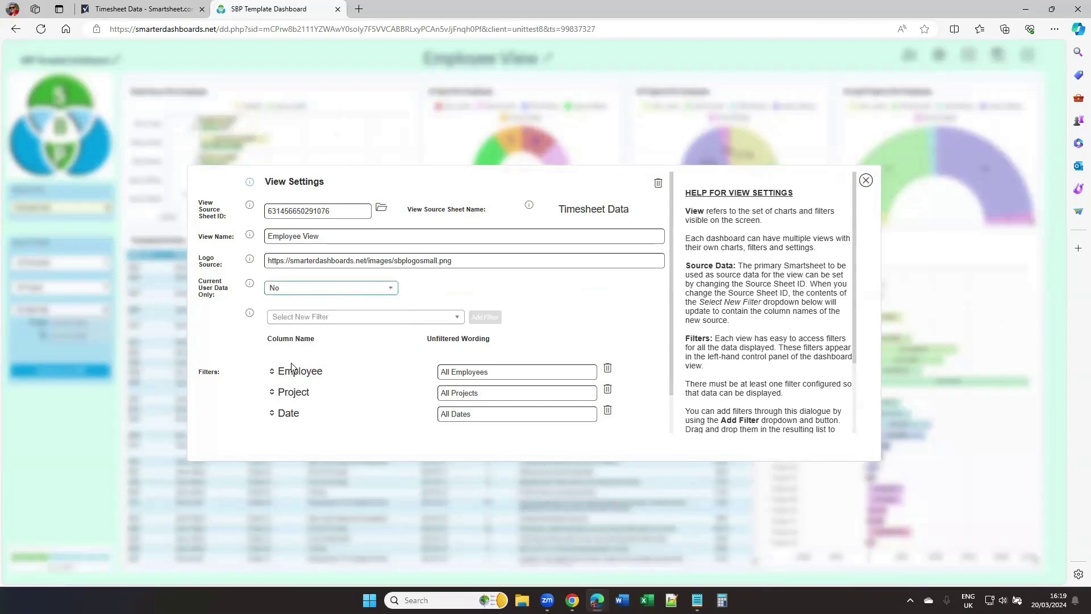
# Add a Task filter to the Employee View's filters
pyautogui.scroll(-1, 296, 376)
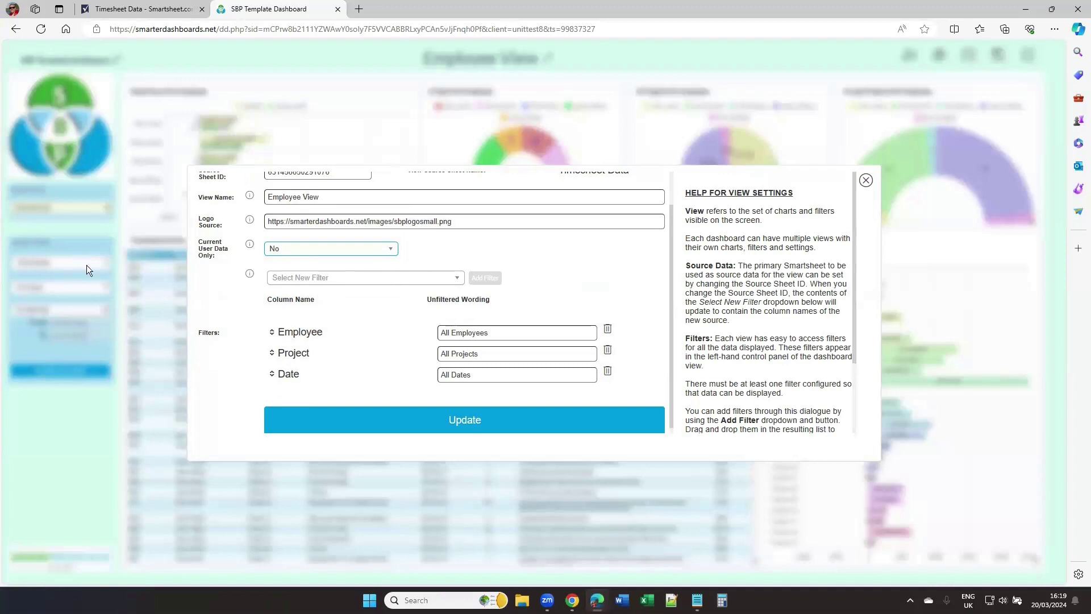
pyautogui.click(365, 279)
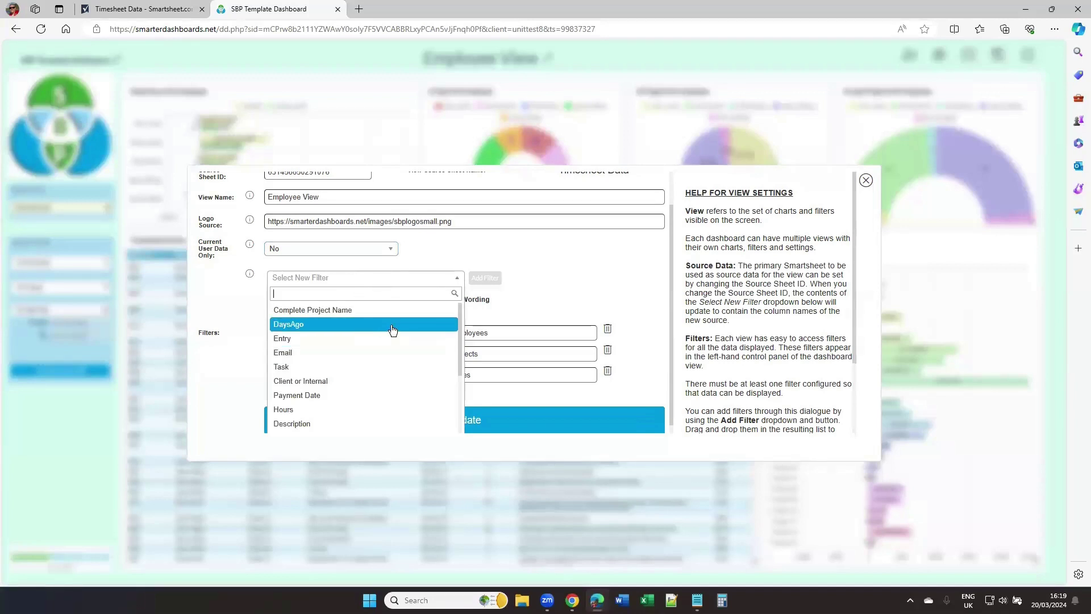
pyautogui.click(320, 368)
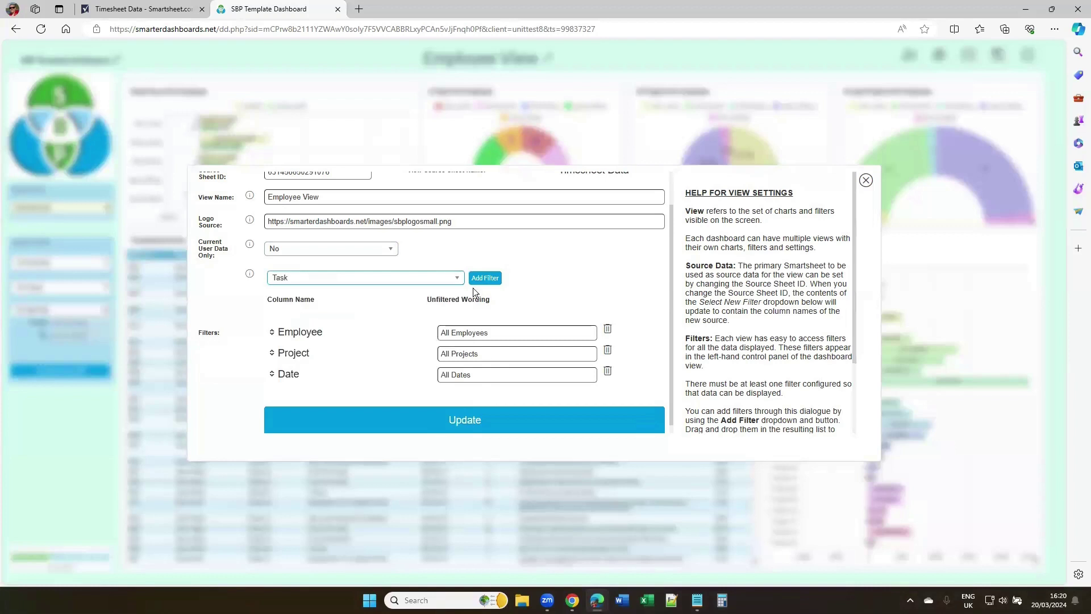
pyautogui.click(490, 283)
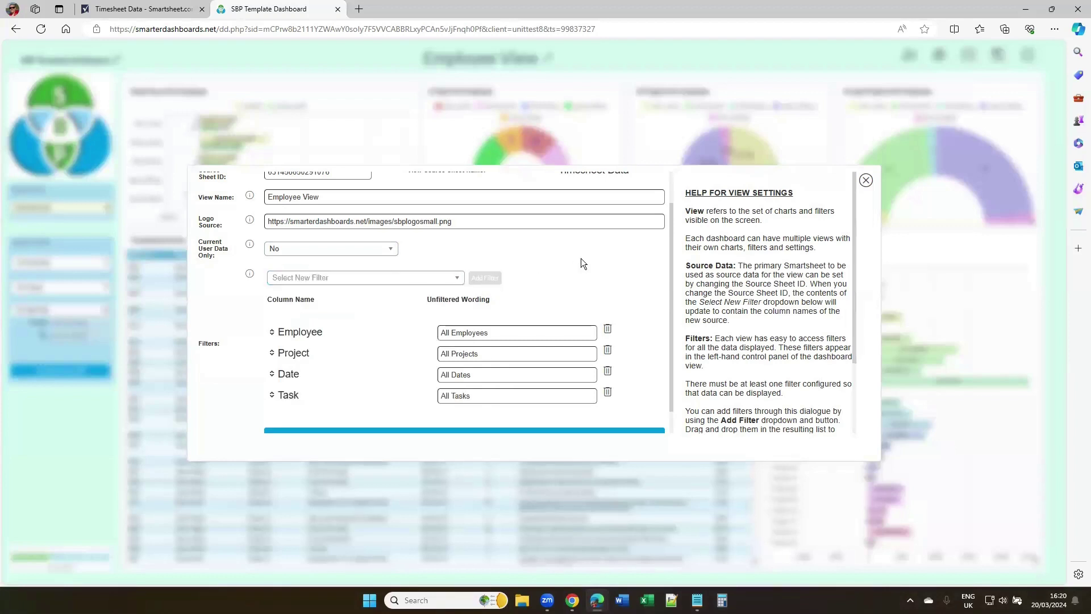
# Place the Task filter above the Date filter, and update the view settings and save the dashboard
pyautogui.scroll(-1, 582, 262)
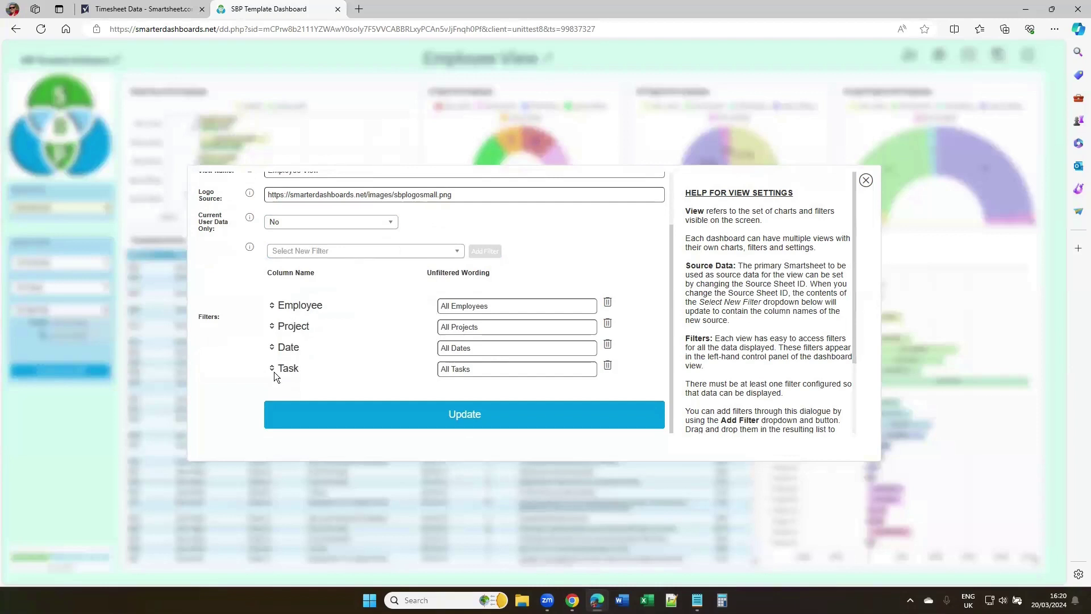
pyautogui.moveTo(272, 368); pyautogui.dragTo(302, 344)
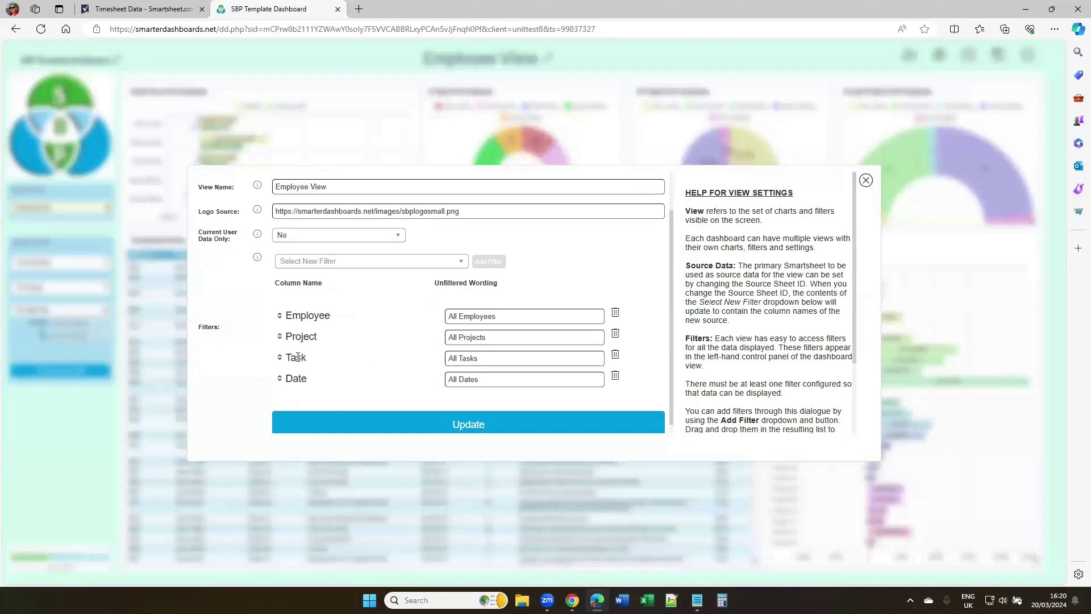
pyautogui.click(496, 423)
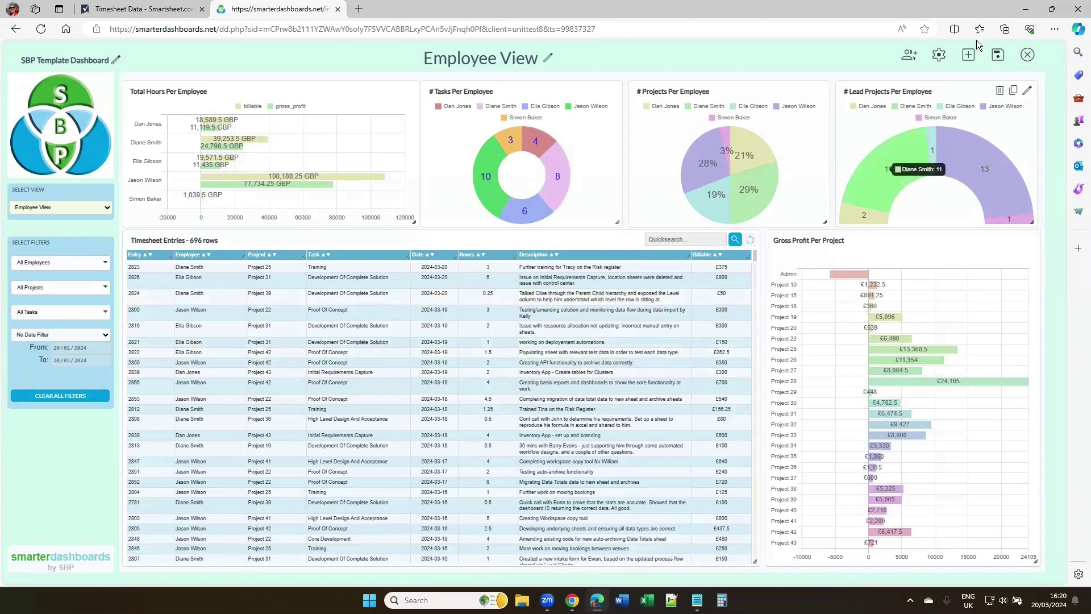
pyautogui.click(1002, 56)
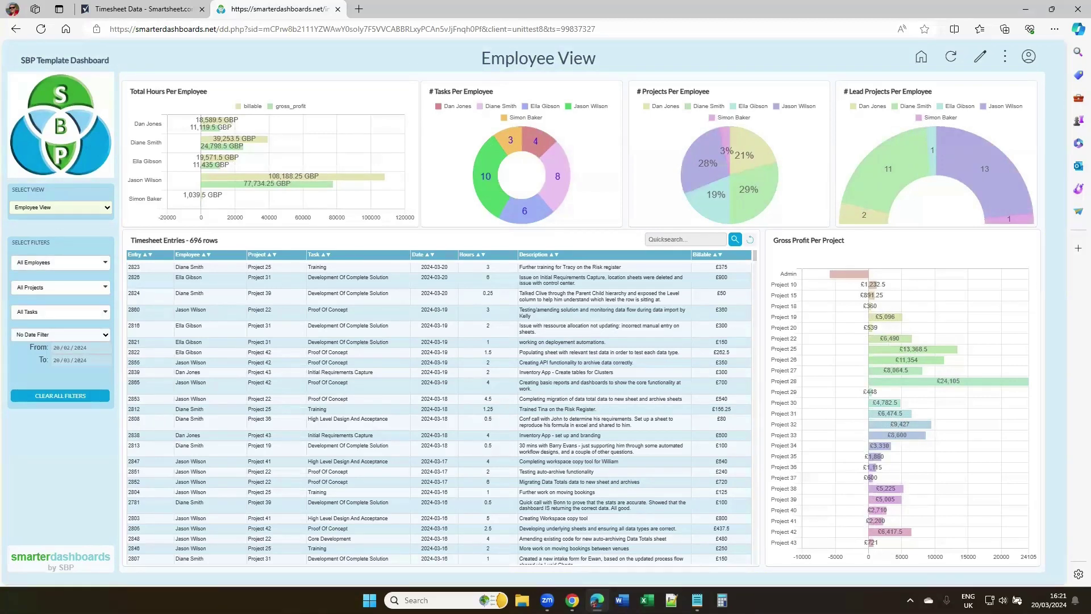
# Return to edit mode and slightly move and resize the # Tasks Per Employee chart
pyautogui.click(989, 62)
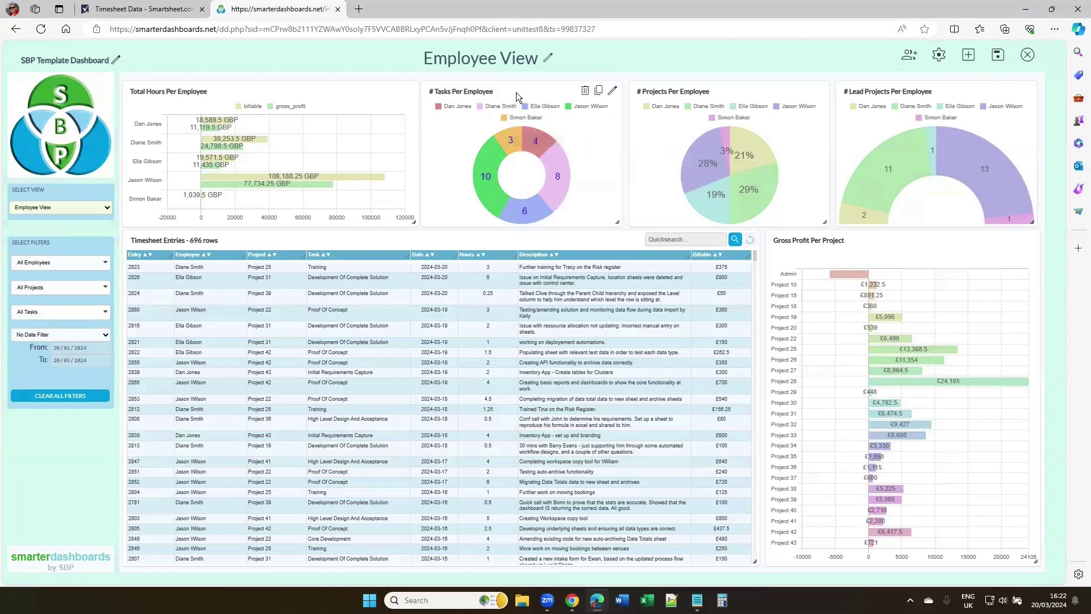
pyautogui.moveTo(509, 91)
pyautogui.mouseDown()
pyautogui.moveTo(481, 153)
pyautogui.moveTo(367, 176)
pyautogui.moveTo(480, 151)
pyautogui.moveTo(520, 96)
pyautogui.moveTo(507, 92)
pyautogui.mouseUp()
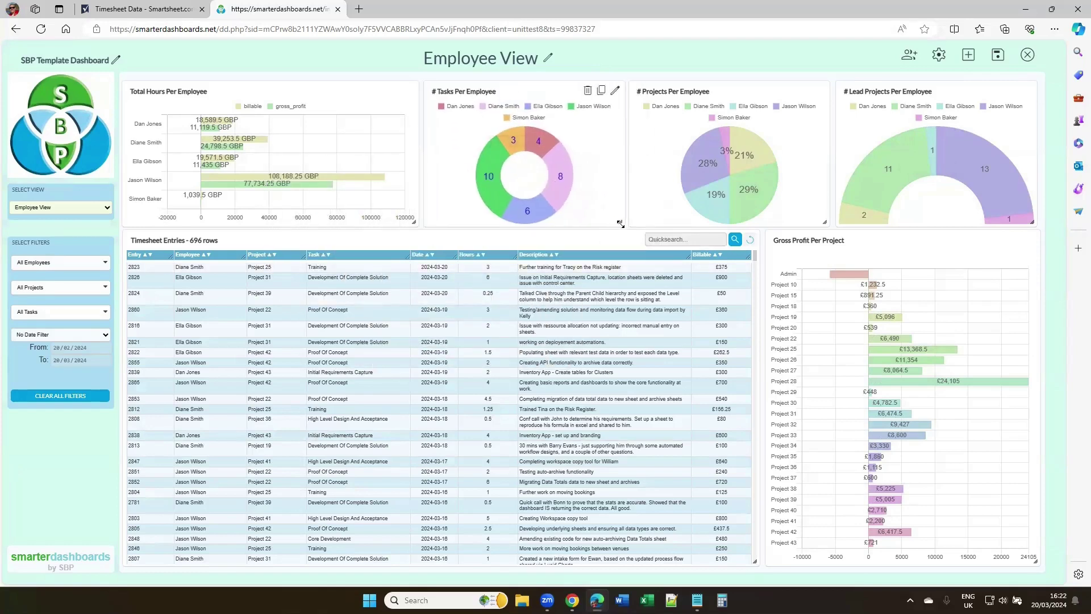
pyautogui.moveTo(620, 224)
pyautogui.mouseDown()
pyautogui.moveTo(692, 294)
pyautogui.moveTo(776, 341)
pyautogui.moveTo(665, 239)
pyautogui.moveTo(619, 233)
pyautogui.moveTo(628, 230)
pyautogui.mouseUp()
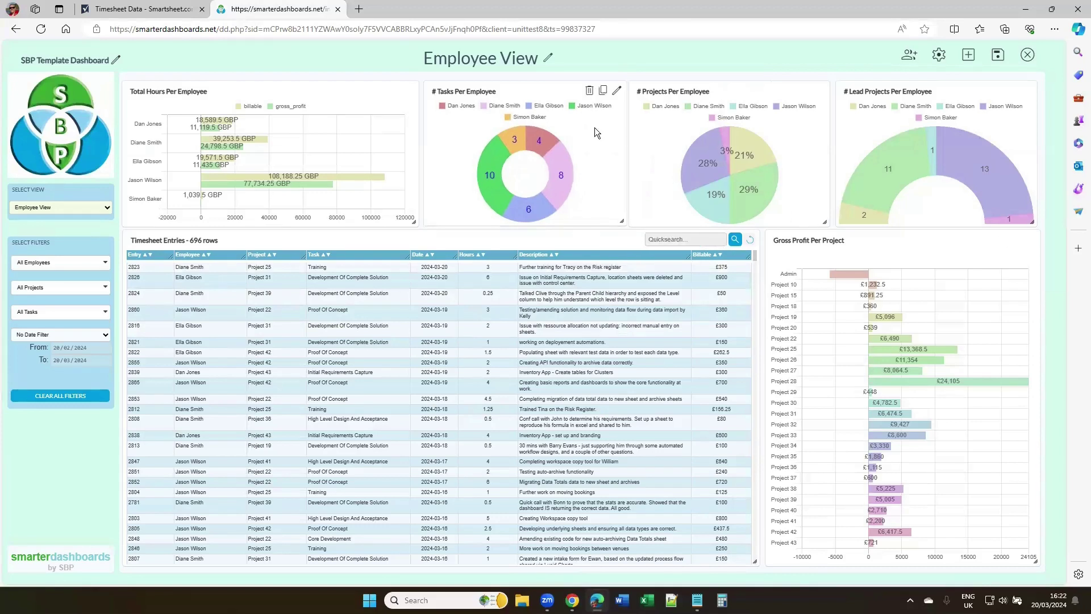
# Open the # Tasks Per Employee widget's settings and review the available widget types, keeping Doughnut Chart
pyautogui.click(617, 92)
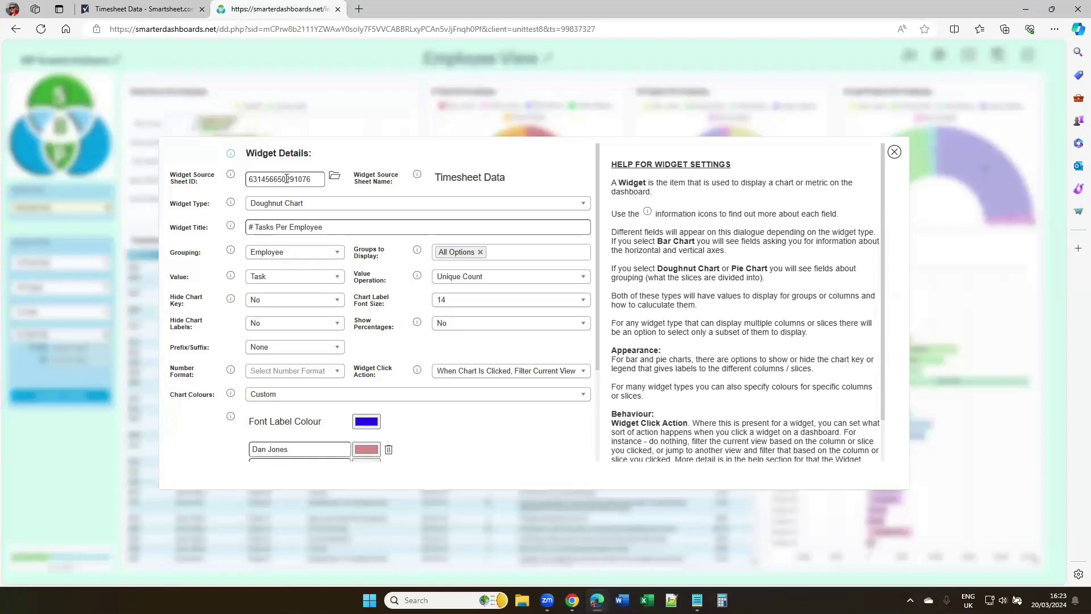
pyautogui.click(575, 205)
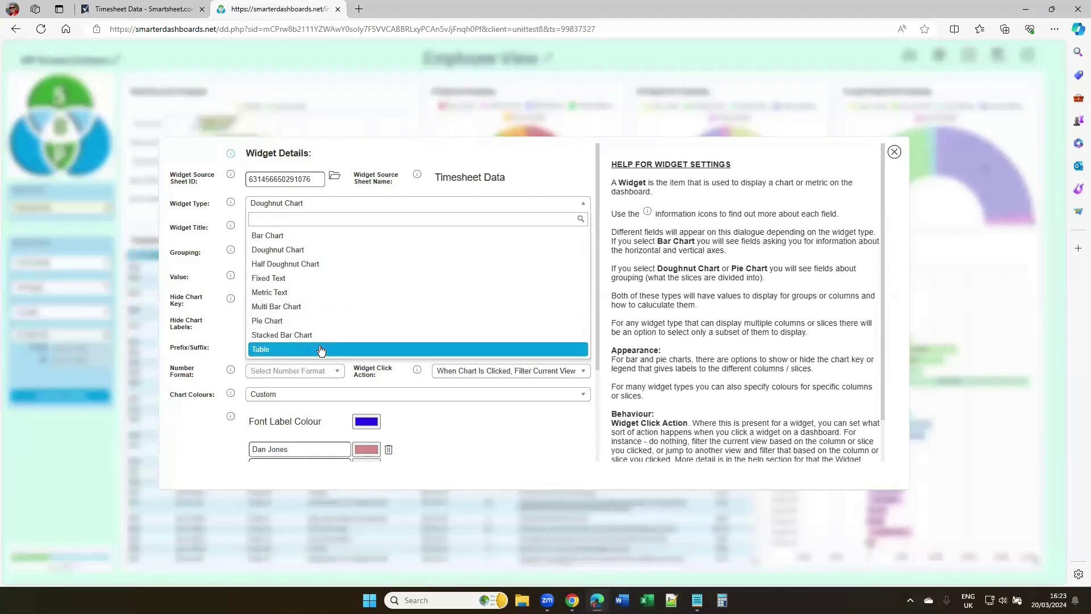
pyautogui.click(191, 203)
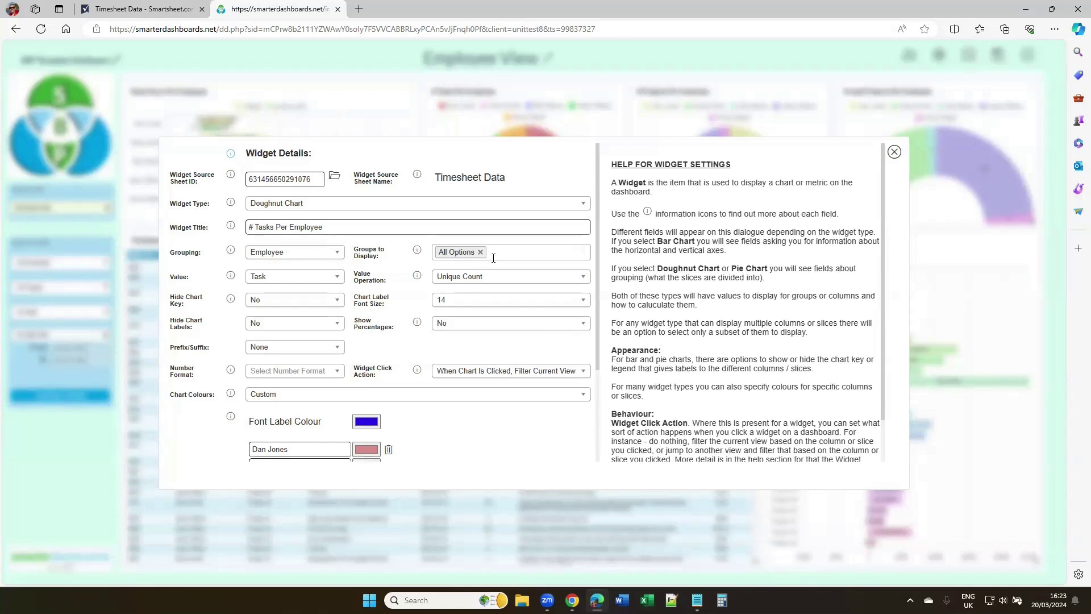
# Try adding the second and third listed employees to Groups to Display, and remove both to leave All Options
pyautogui.click(518, 251)
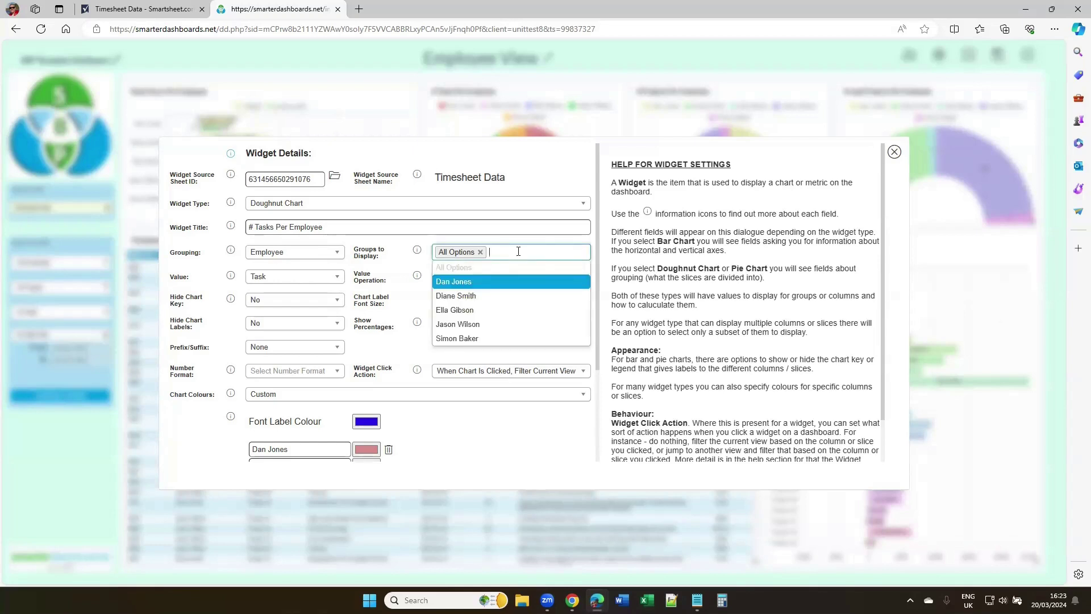
pyautogui.click(528, 295)
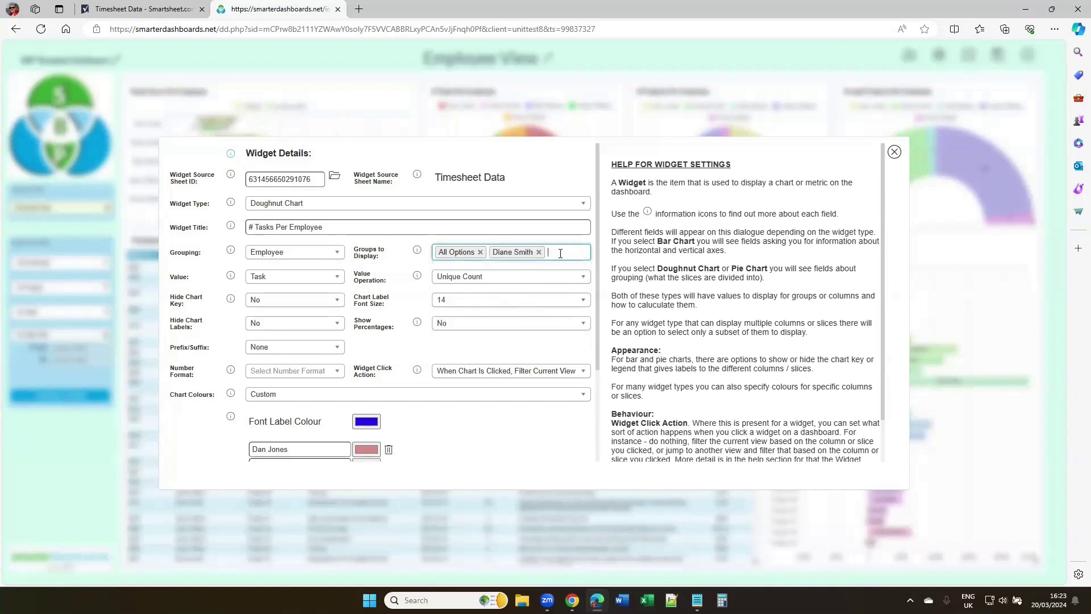
pyautogui.click(561, 253)
pyautogui.click(487, 311)
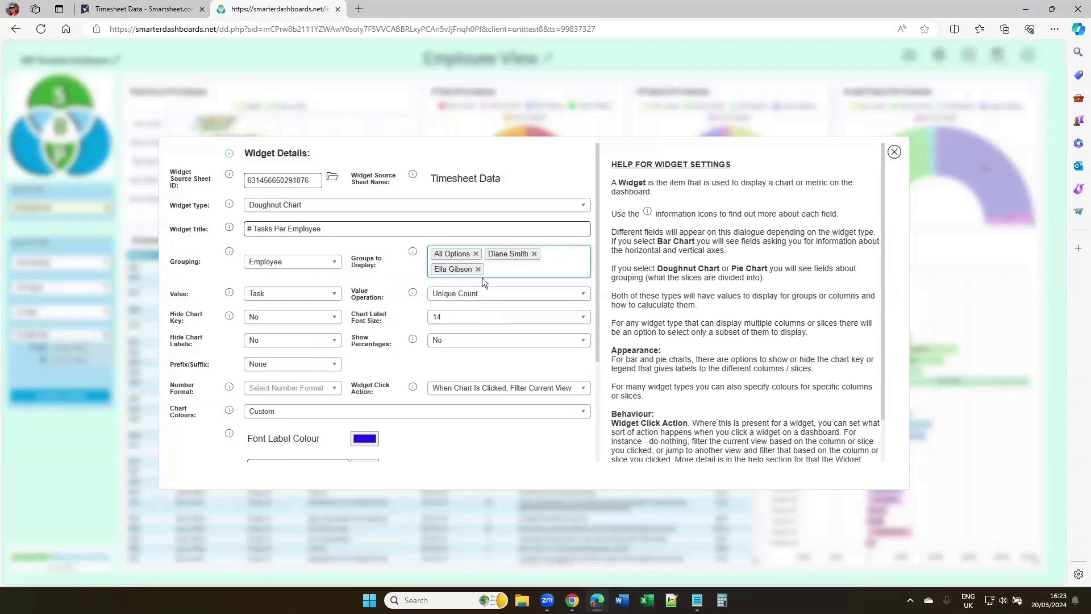
pyautogui.click(478, 269)
pyautogui.click(538, 252)
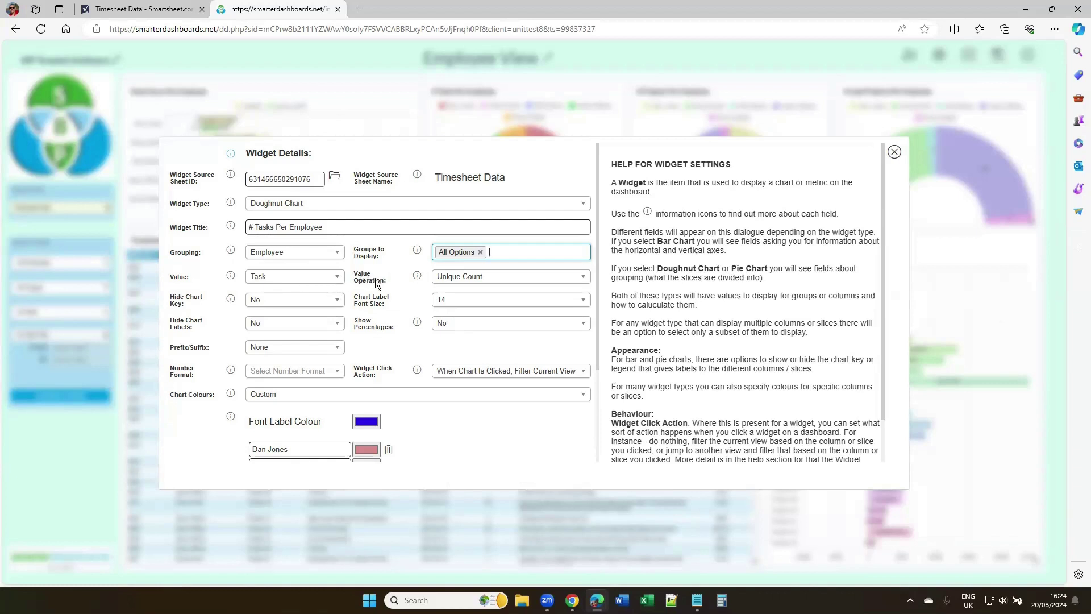
# Review the choices for Value Operation and Show Percentages, keeping Unique Count and No
pyautogui.click(556, 281)
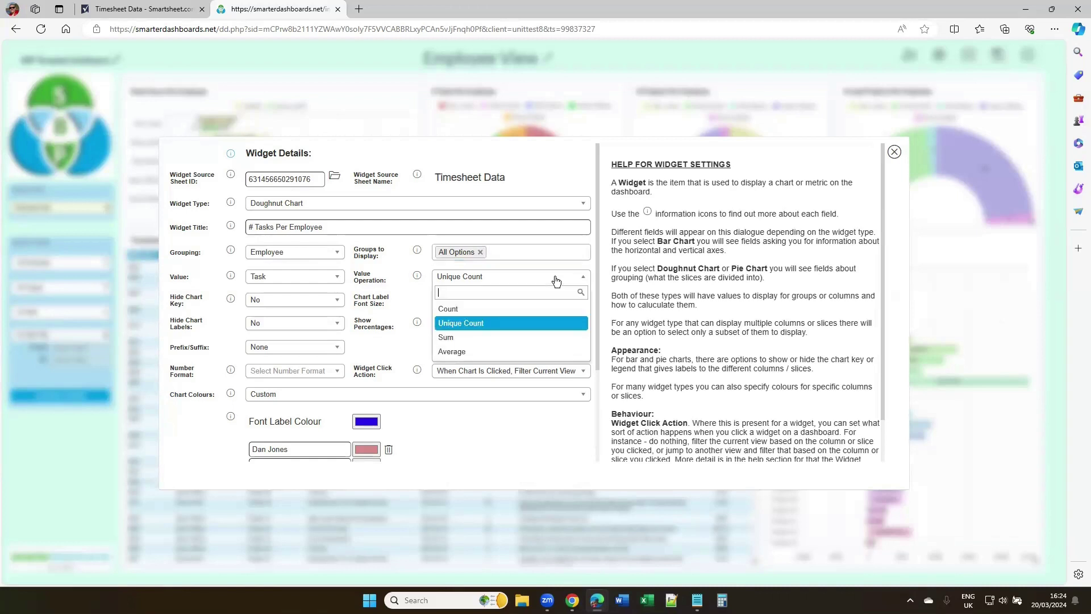
pyautogui.click(556, 280)
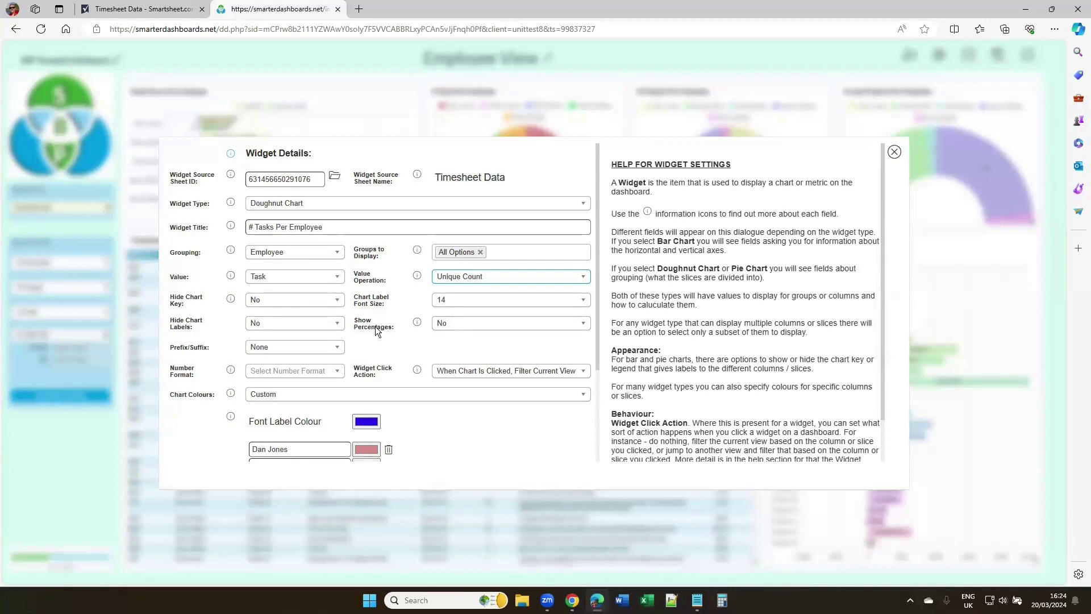
pyautogui.click(533, 329)
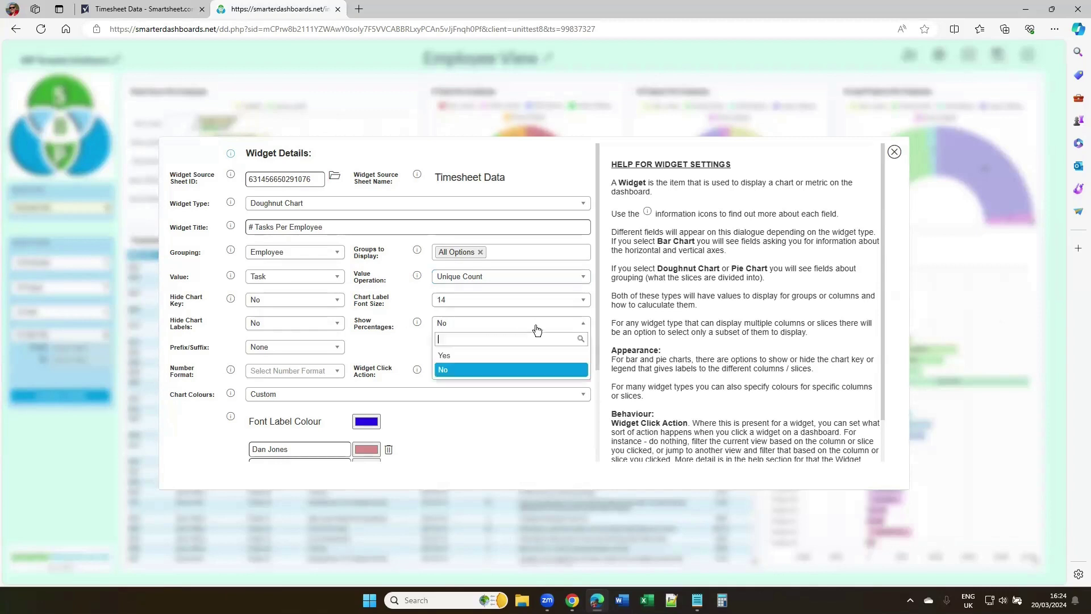
pyautogui.click(454, 370)
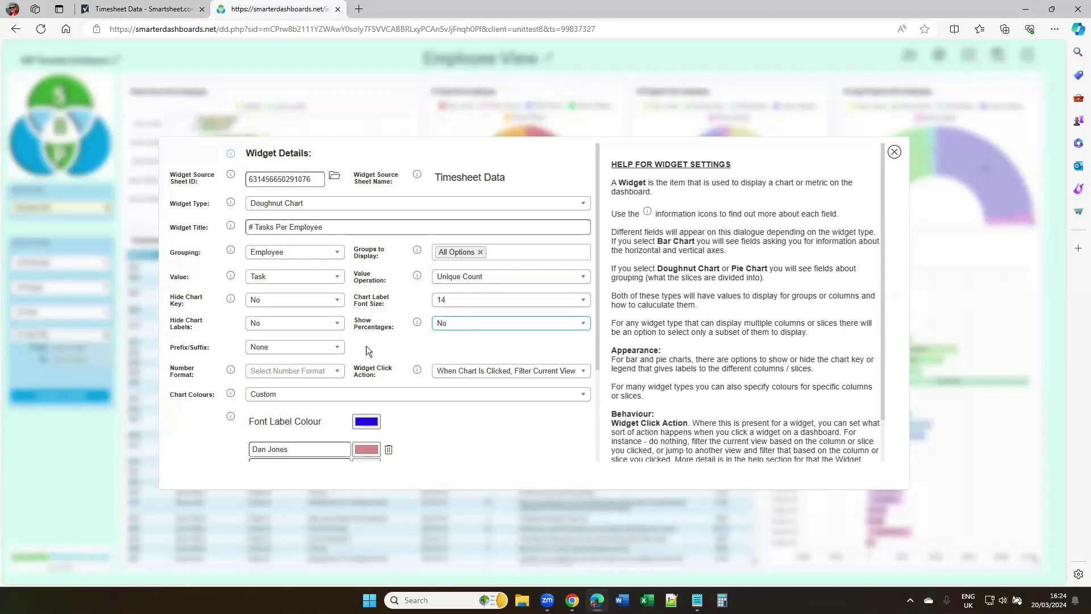
# Review the choices for Prefix/Suffix and Number Format, keeping None and leaving the number format unselected
pyautogui.click(336, 349)
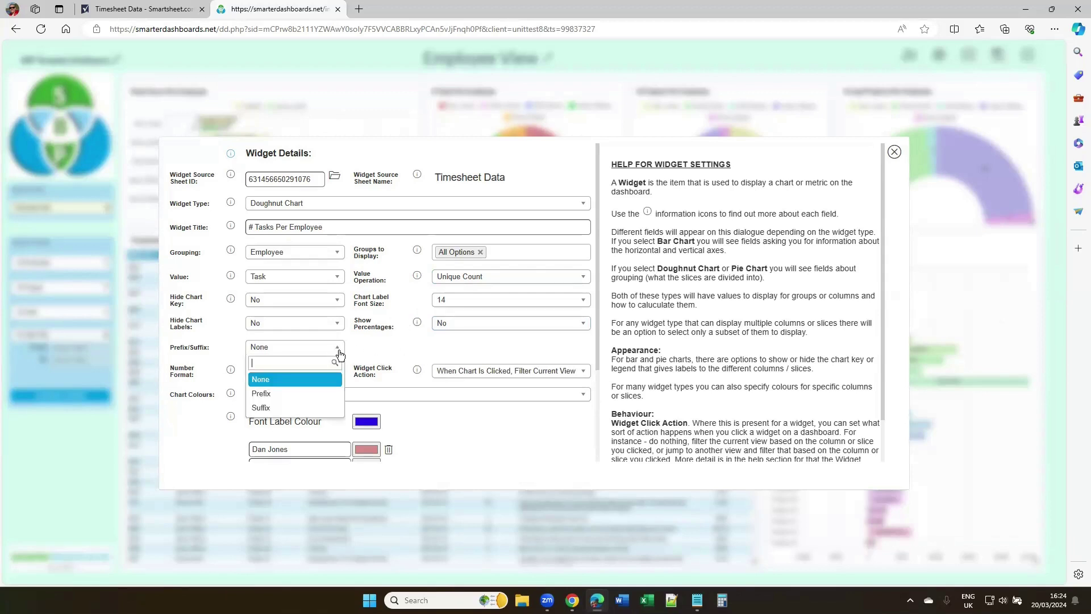
pyautogui.click(370, 347)
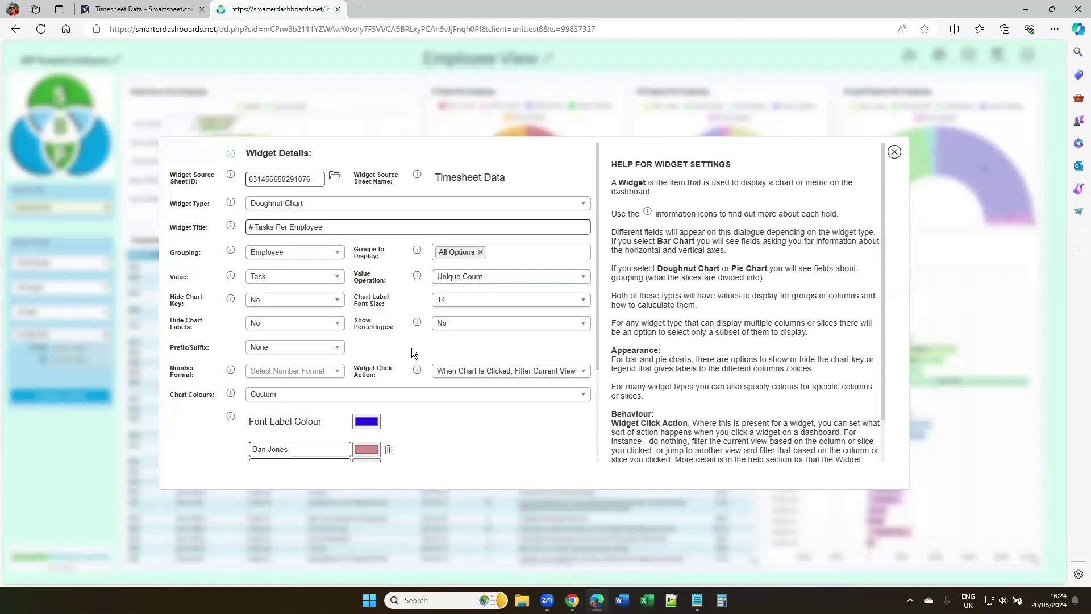
pyautogui.scroll(-1, 416, 352)
pyautogui.click(331, 328)
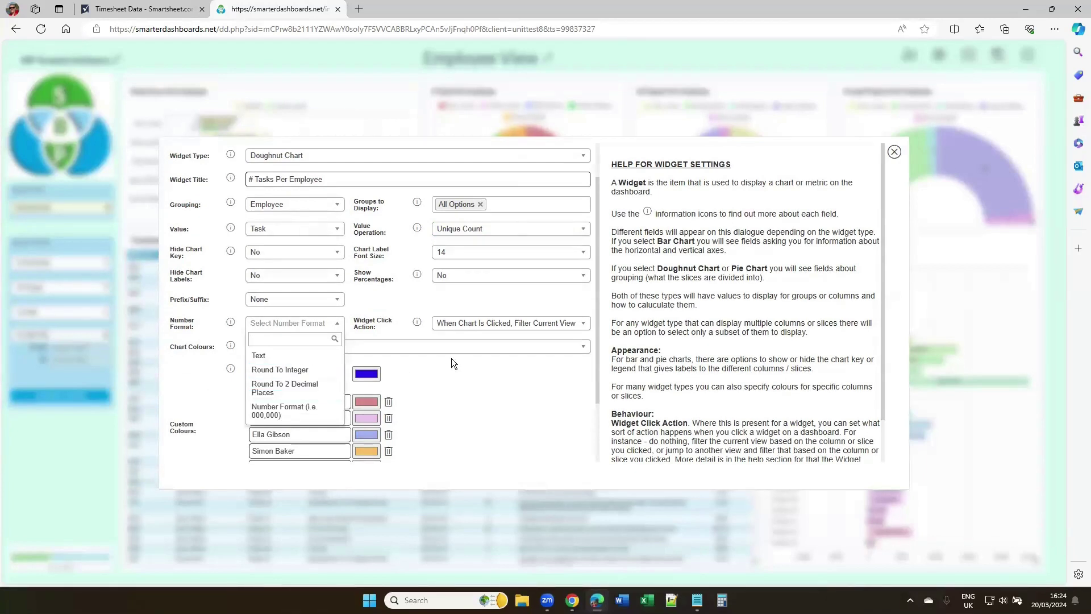
pyautogui.click(379, 306)
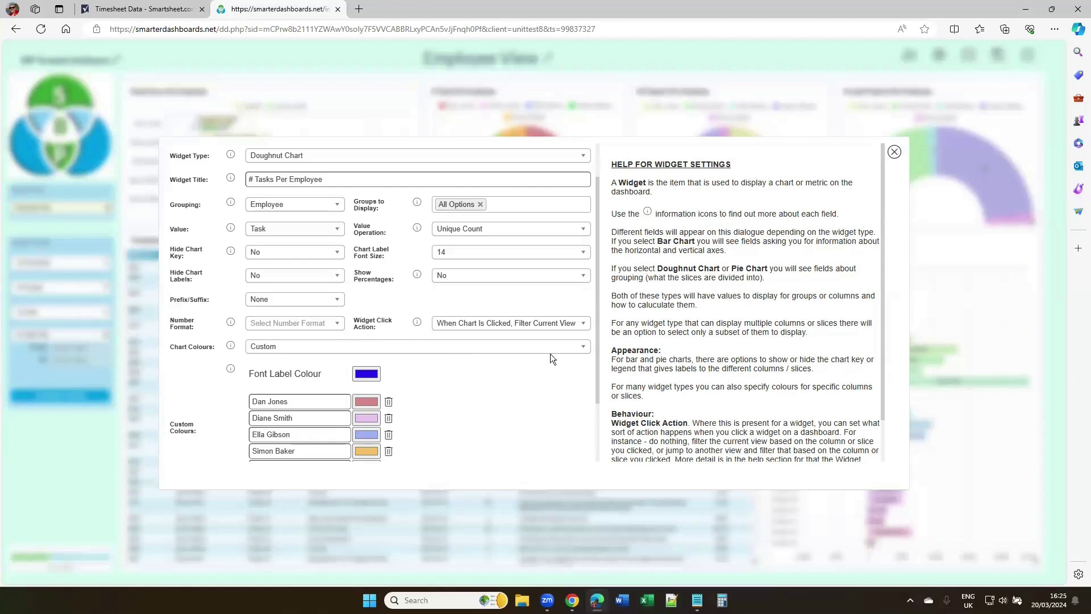
# Review the Widget Click Action choices, keeping When Chart Is Clicked, Filter Current View
pyautogui.click(578, 329)
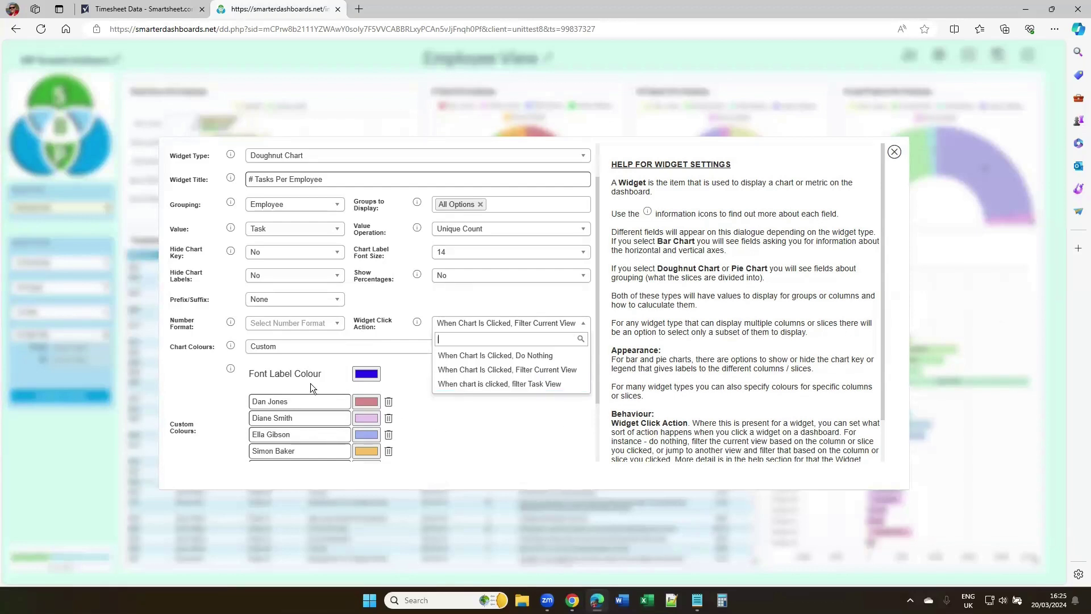
pyautogui.scroll(-1, 491, 466)
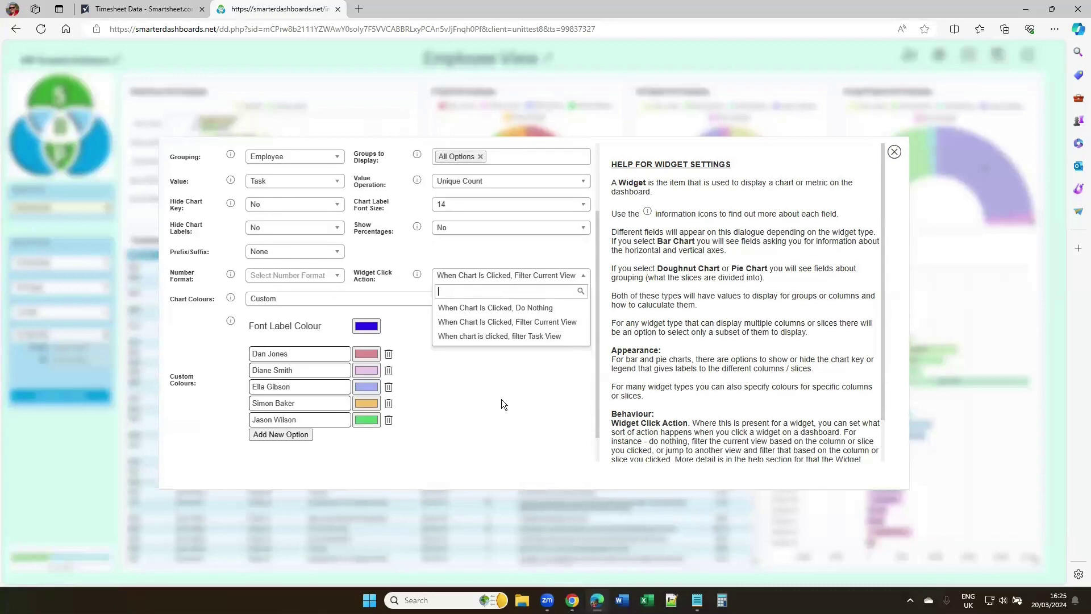
pyautogui.click(176, 355)
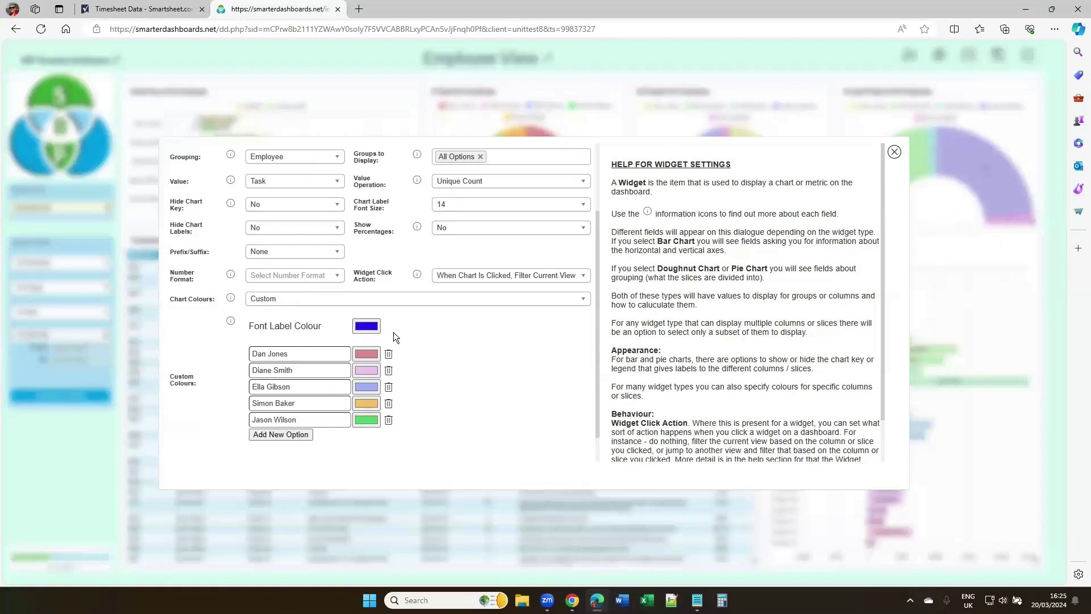
# Review the Chart Colours choices and the first employee's custom colour, and close the widget settings without updating
pyautogui.scroll(-1, 469, 339)
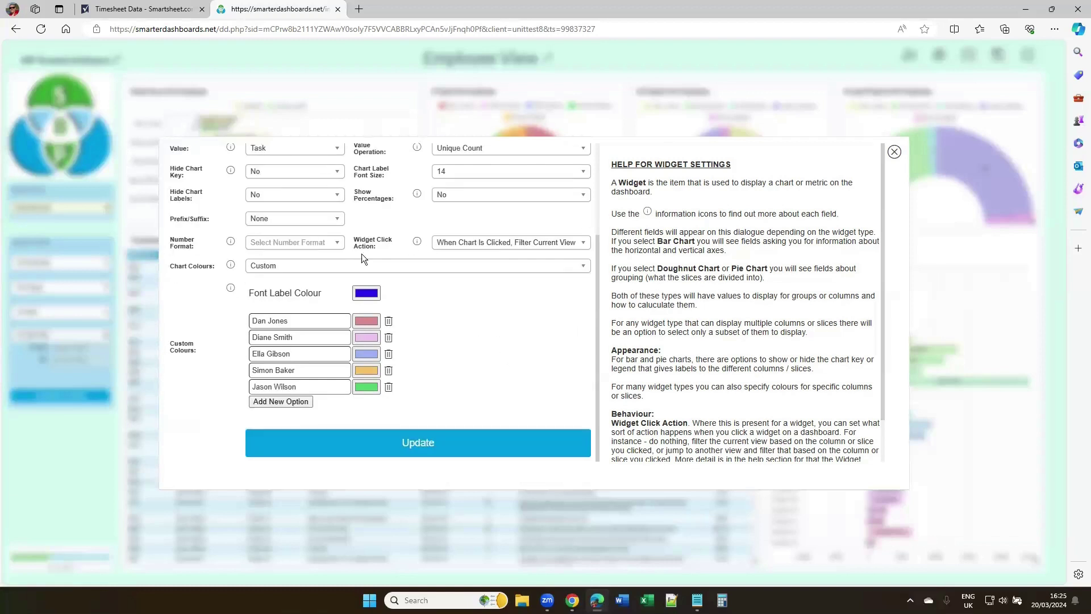
pyautogui.click(318, 266)
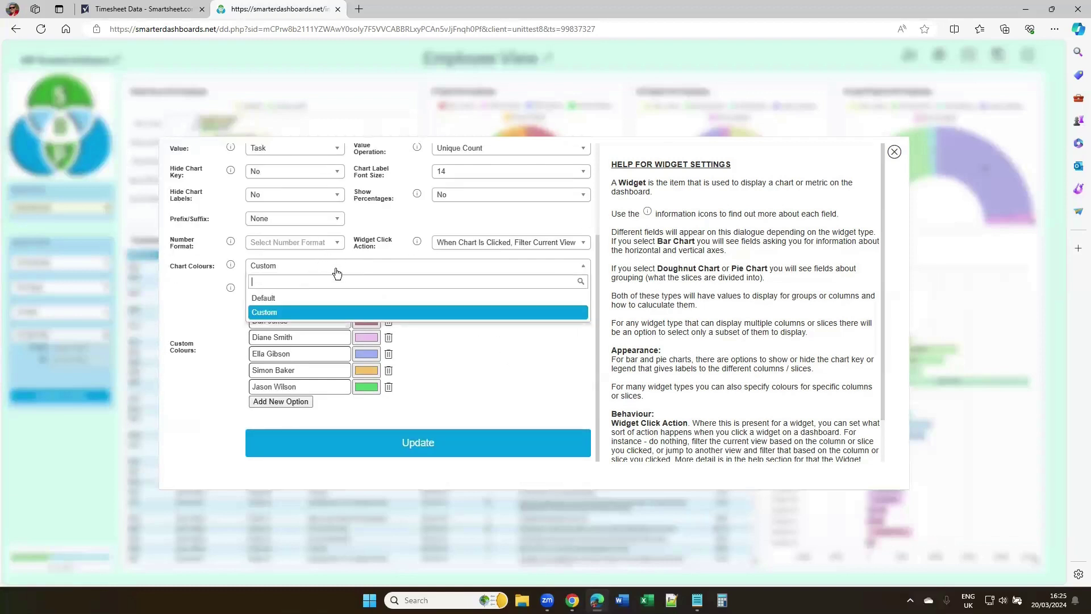
pyautogui.click(211, 300)
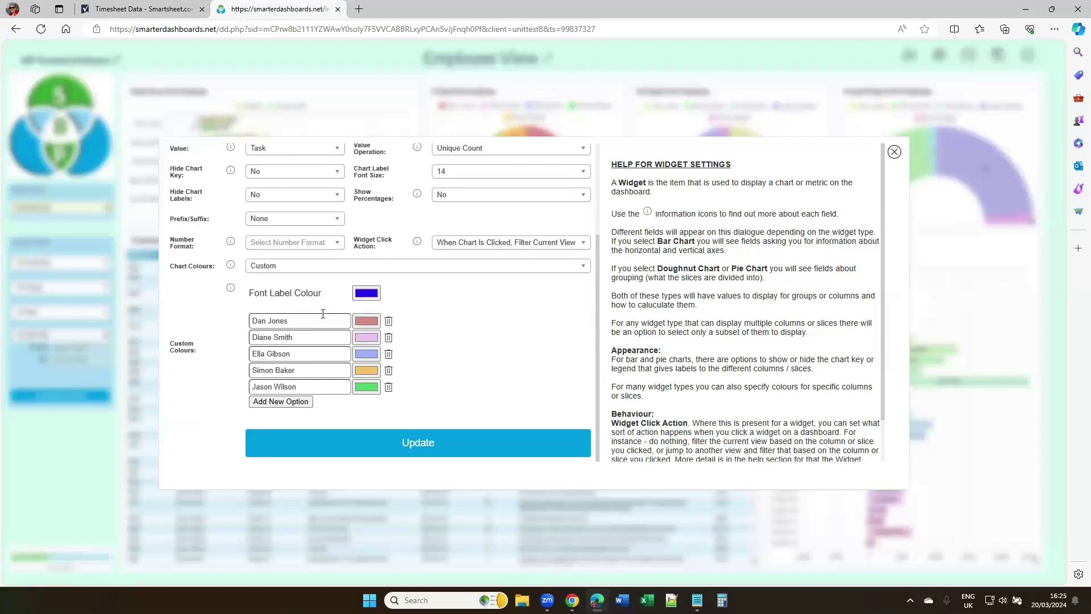
pyautogui.click(366, 320)
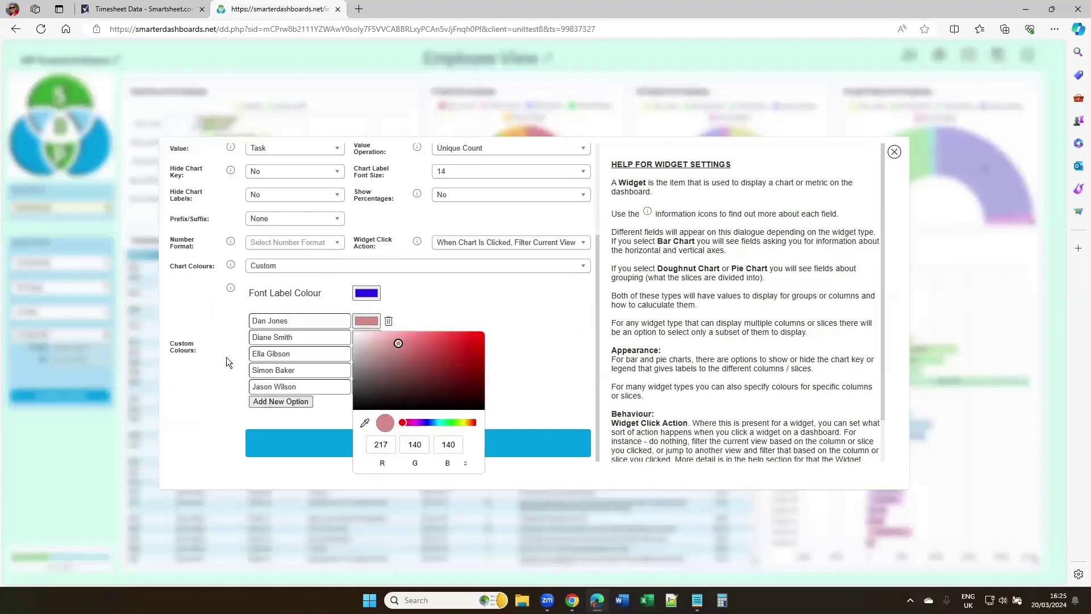
pyautogui.click(194, 325)
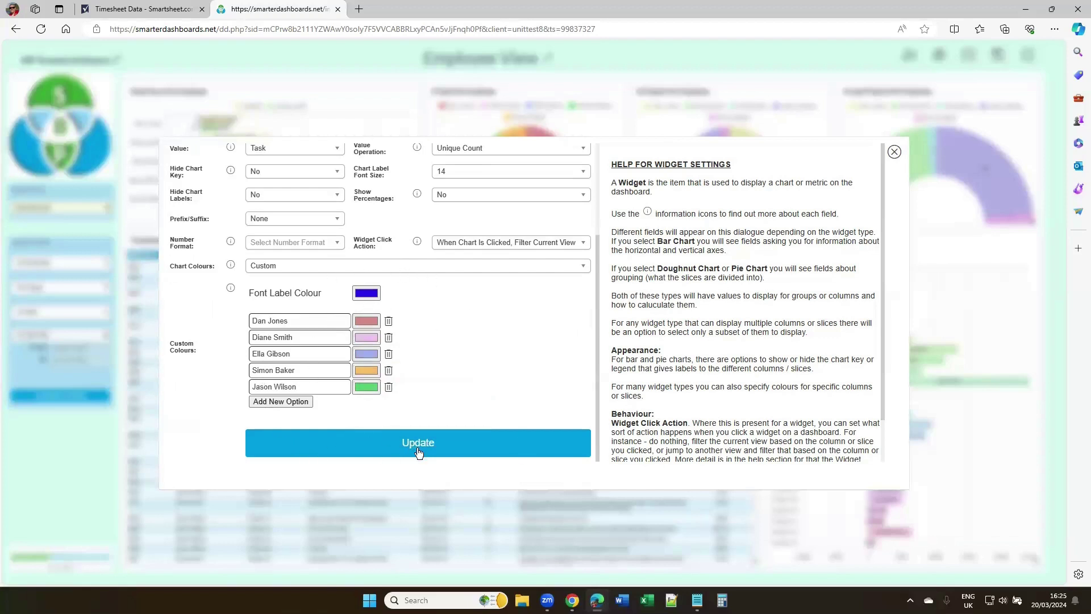
pyautogui.click(894, 152)
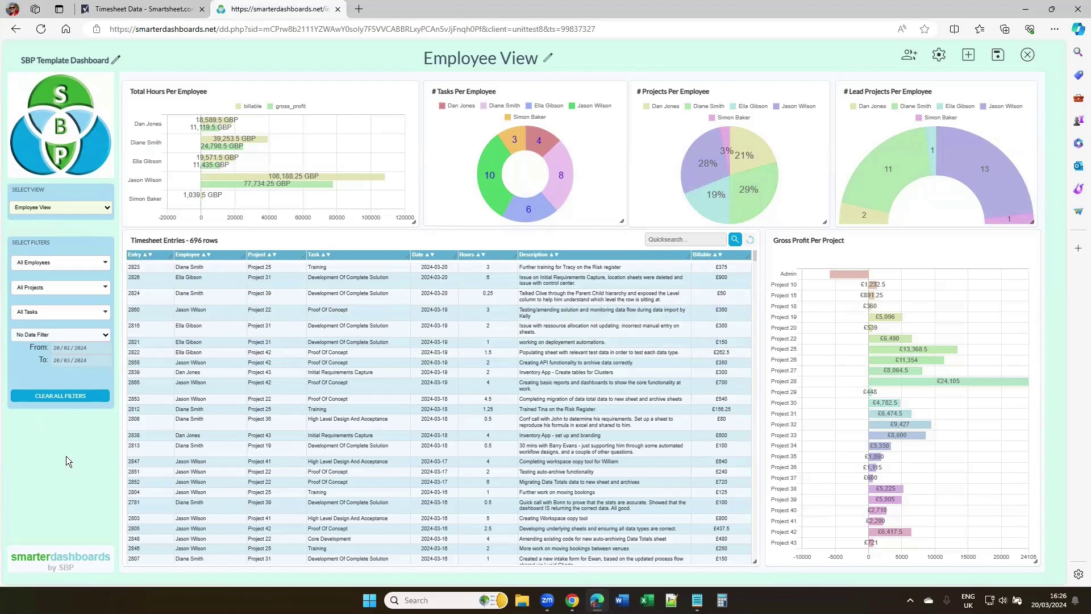
# Switch to the Timesheet Data sheet in Smartsheet and view the cell history of the first row's Hours value
pyautogui.click(142, 9)
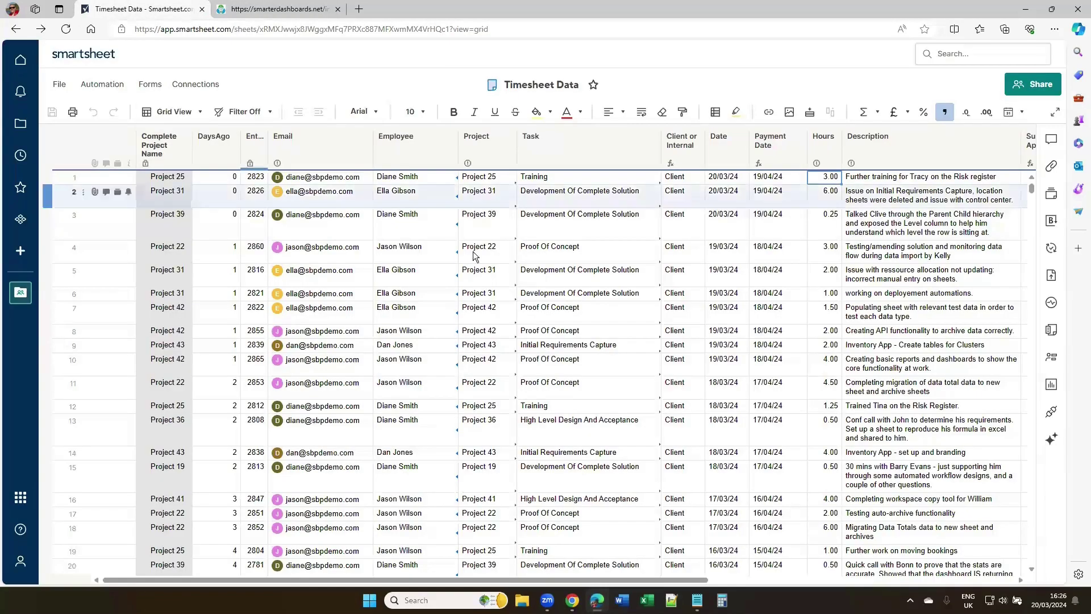
pyautogui.rightClick(822, 176)
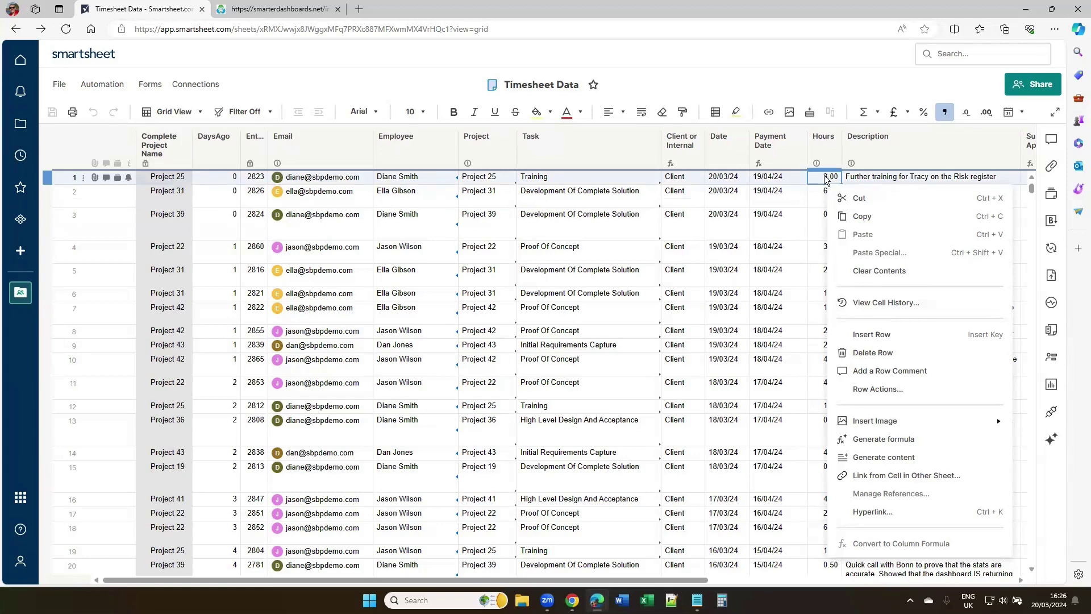
pyautogui.click(892, 304)
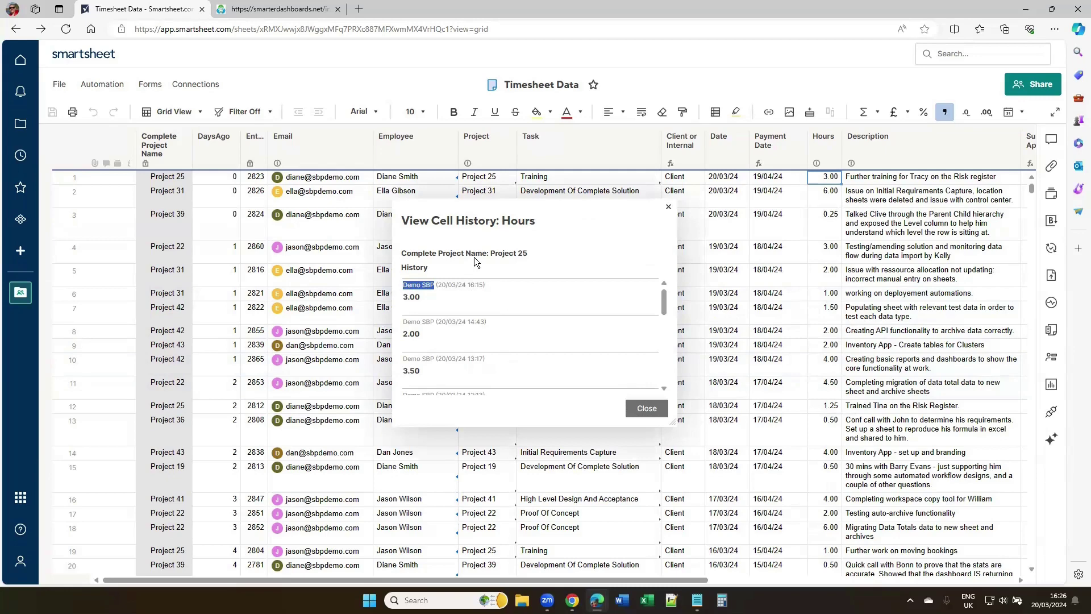
pyautogui.click(668, 208)
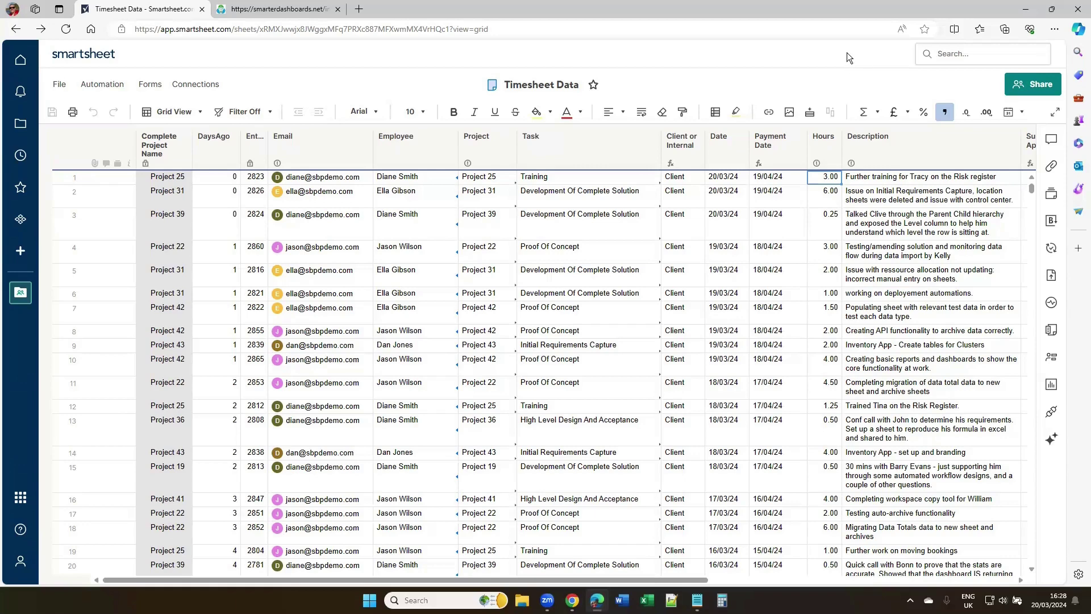
# Return to the SBP Template Dashboard, highlight its web address, and exit edit mode
pyautogui.click(259, 10)
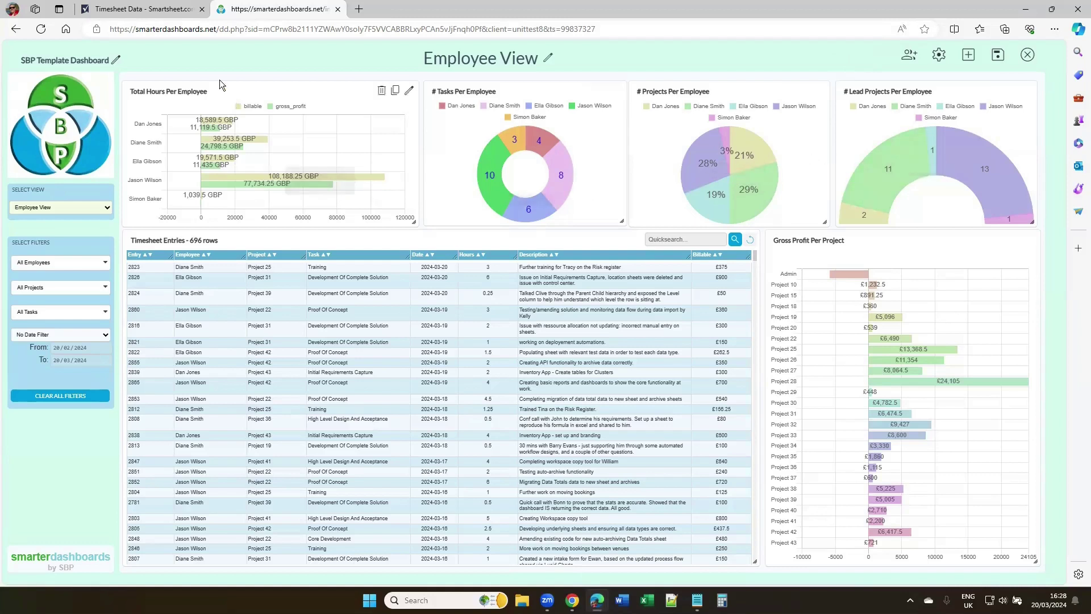
pyautogui.click(168, 29)
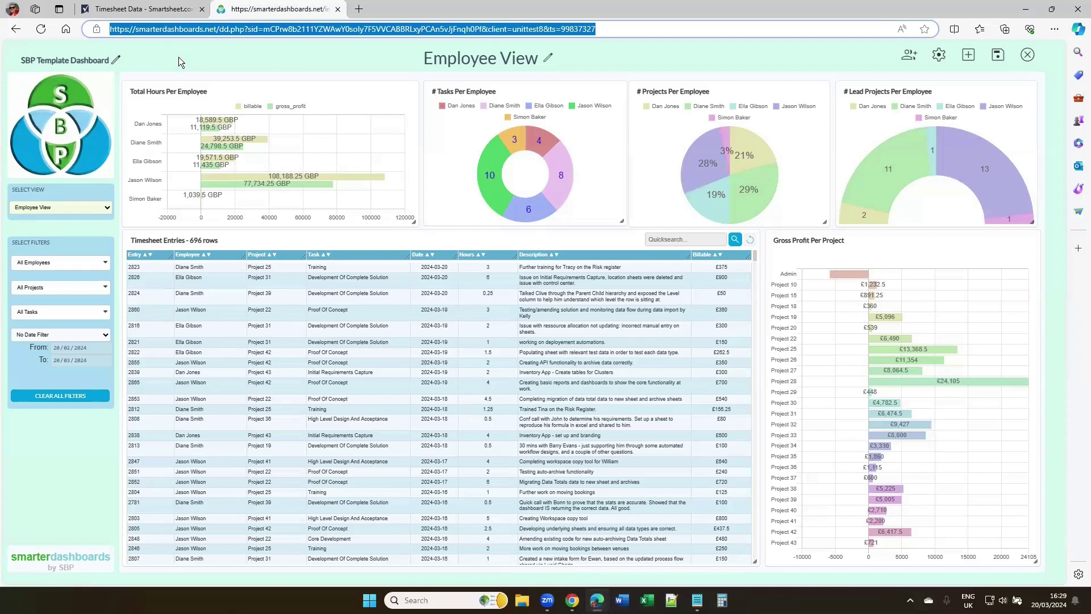
pyautogui.click(178, 57)
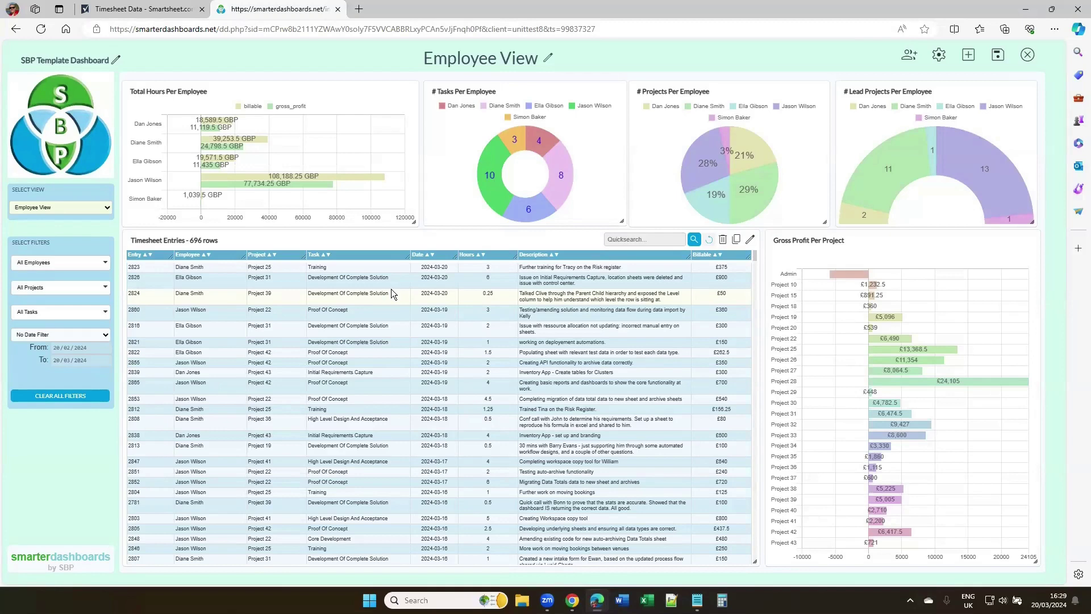
pyautogui.click(1027, 57)
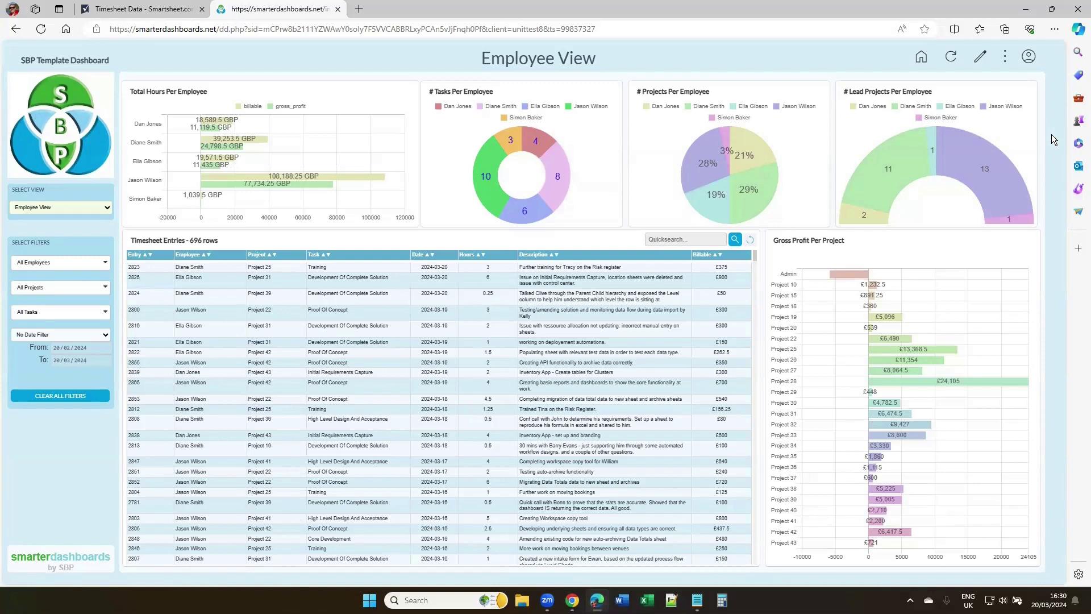
pyautogui.click(489, 265)
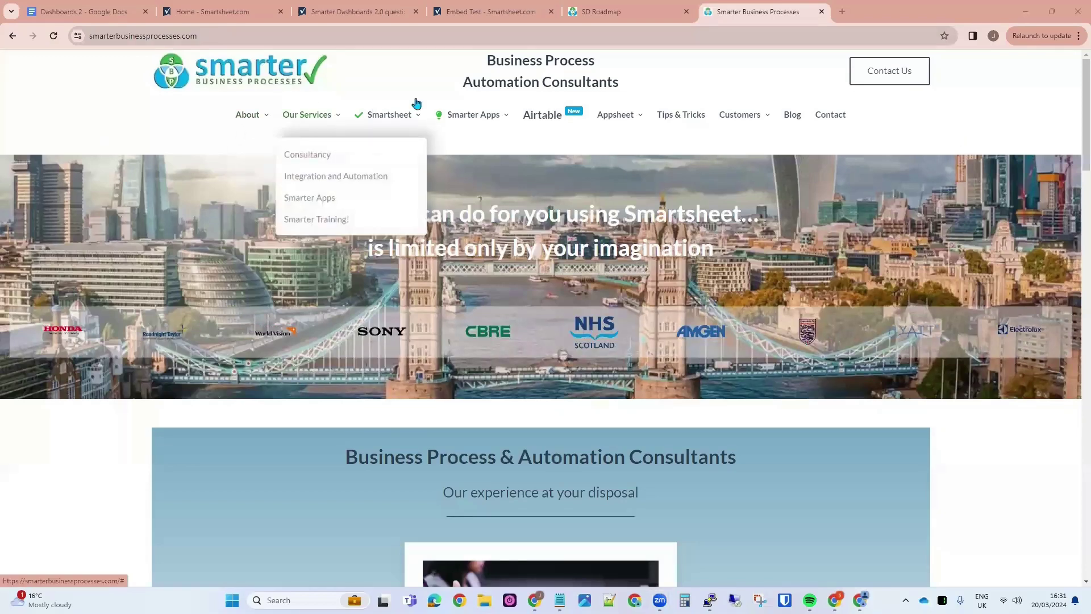
# Open the Smarter Dashboards page among the Premium Apps on the Smarter Business Processes website and go to its pricing
pyautogui.moveTo(475, 122)
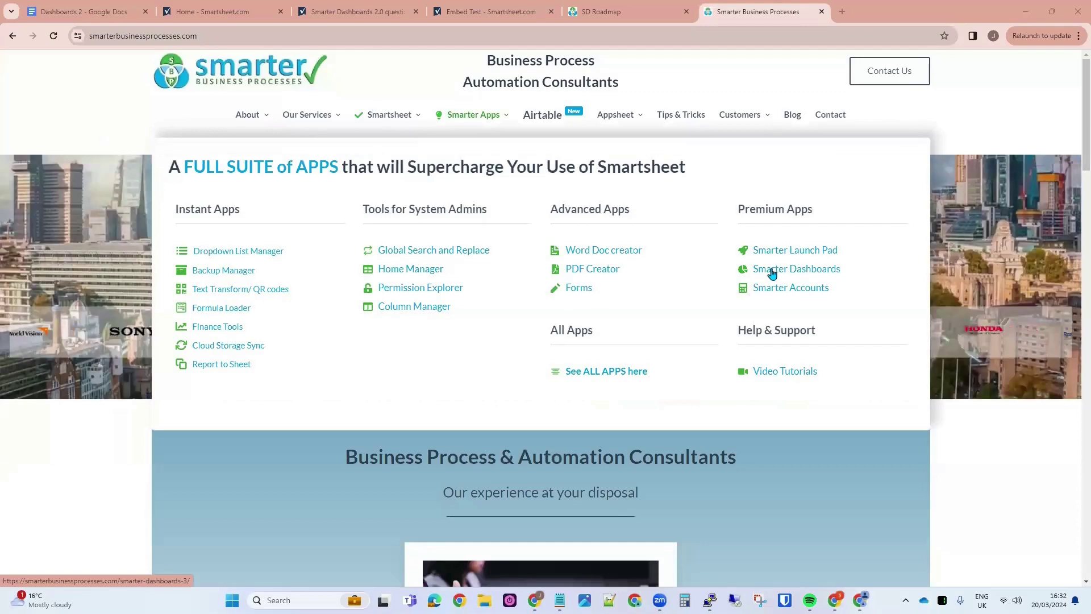
pyautogui.click(772, 272)
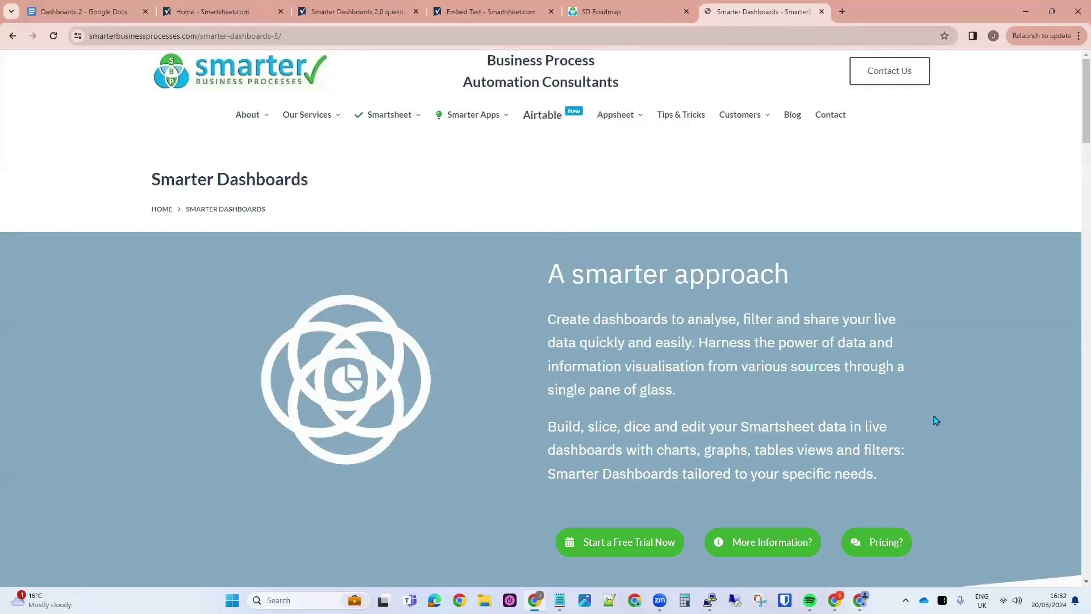
pyautogui.click(880, 546)
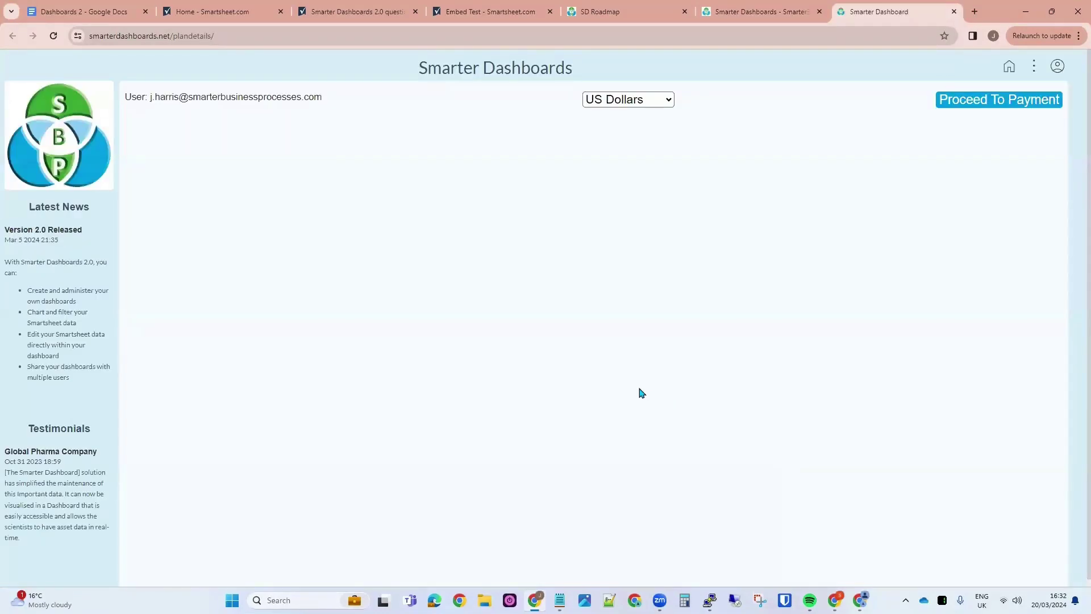
# Review the currency choices for the plan prices, keeping US Dollars, and examine the plan comparison across Standard, Premium and Enterprise
pyautogui.click(636, 103)
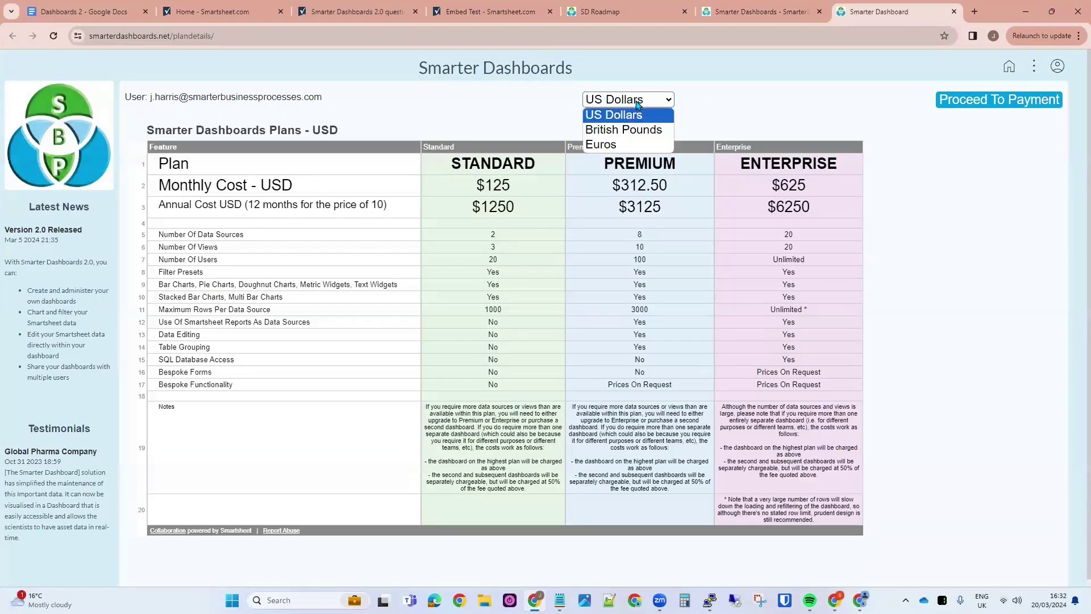
pyautogui.click(712, 100)
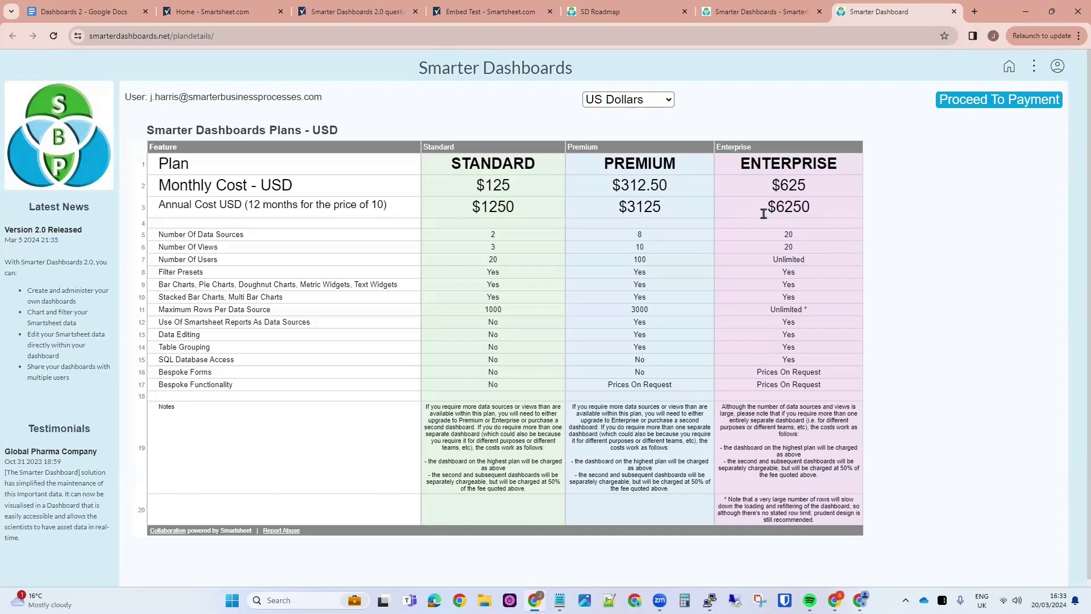
pyautogui.moveTo(166, 368); pyautogui.dragTo(787, 371)
pyautogui.click(802, 375)
# Close the pricing browser window and log in to Smarter Dashboards via Smartsheet US, allowing the app access to the account
pyautogui.click(1078, 11)
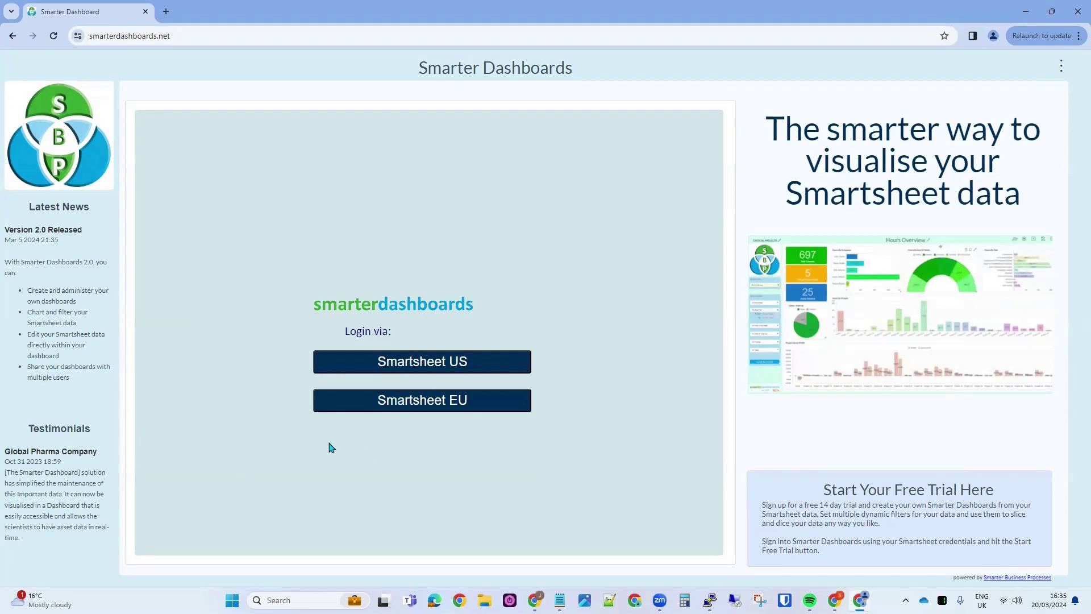
pyautogui.click(421, 366)
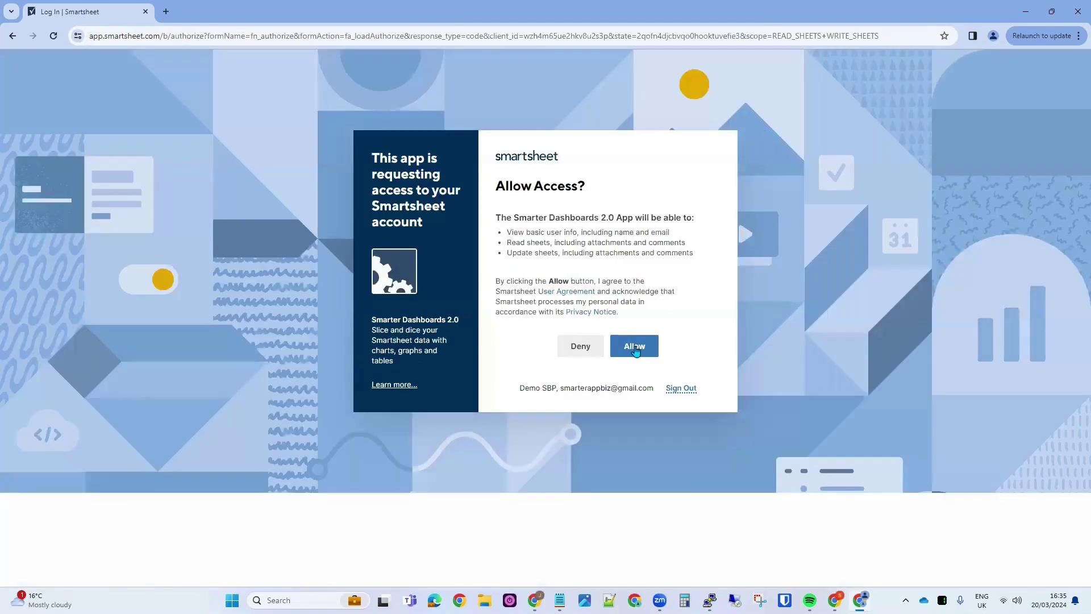
pyautogui.click(635, 347)
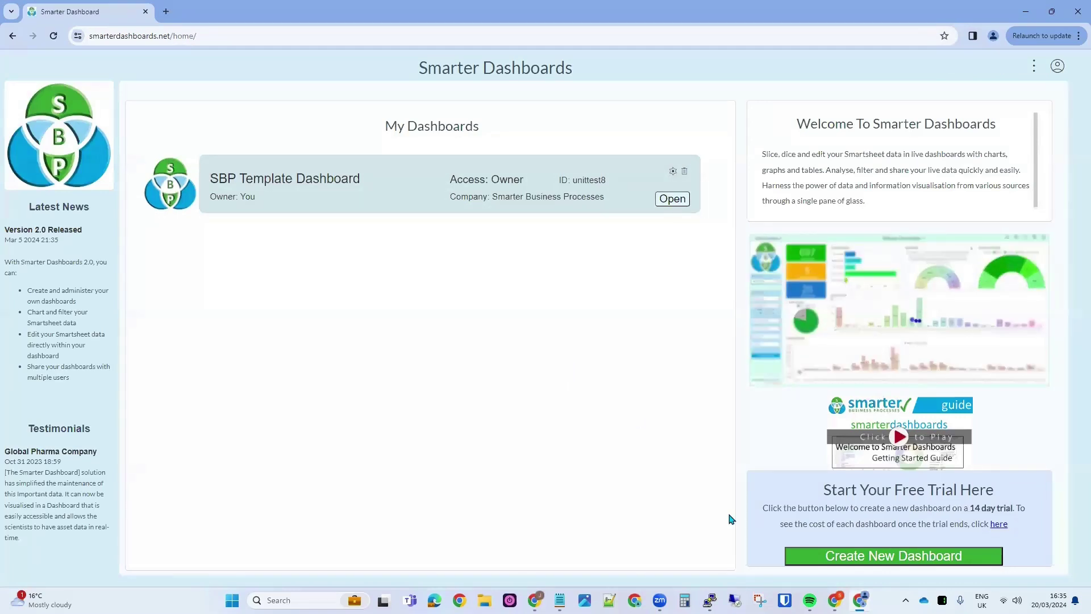
# Start a new 14-day trial dashboard, name it Demo Test and paste the Smartsheet API token
pyautogui.click(902, 557)
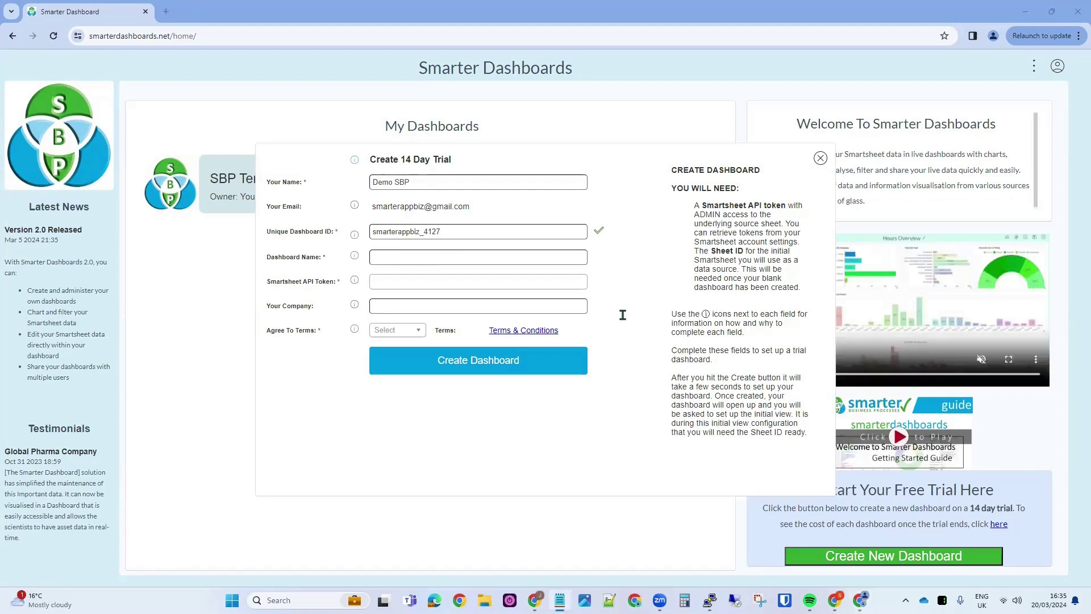
pyautogui.click(453, 254)
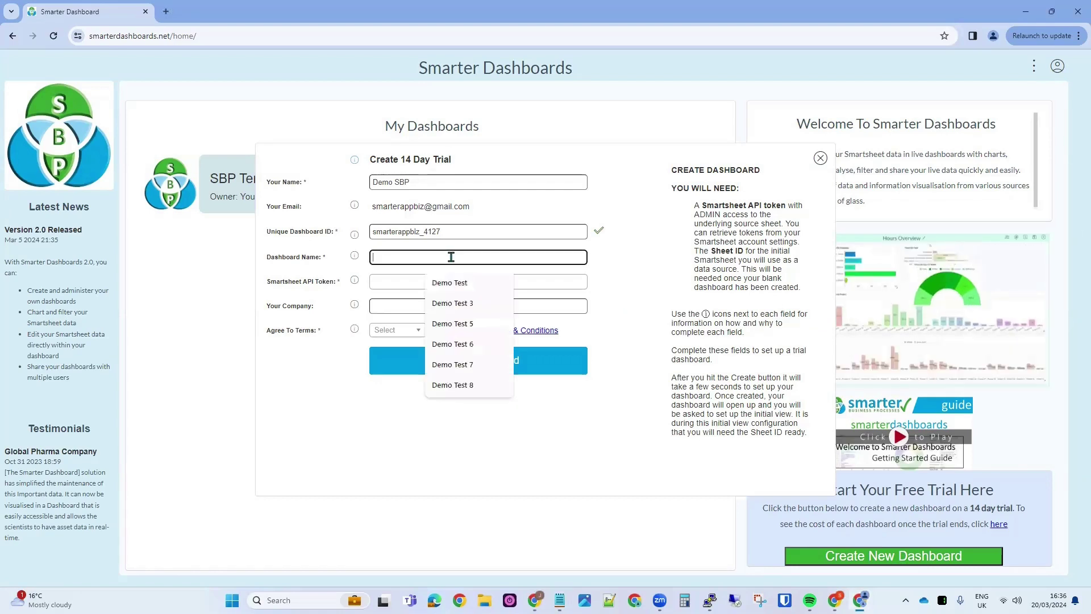
pyautogui.click(451, 284)
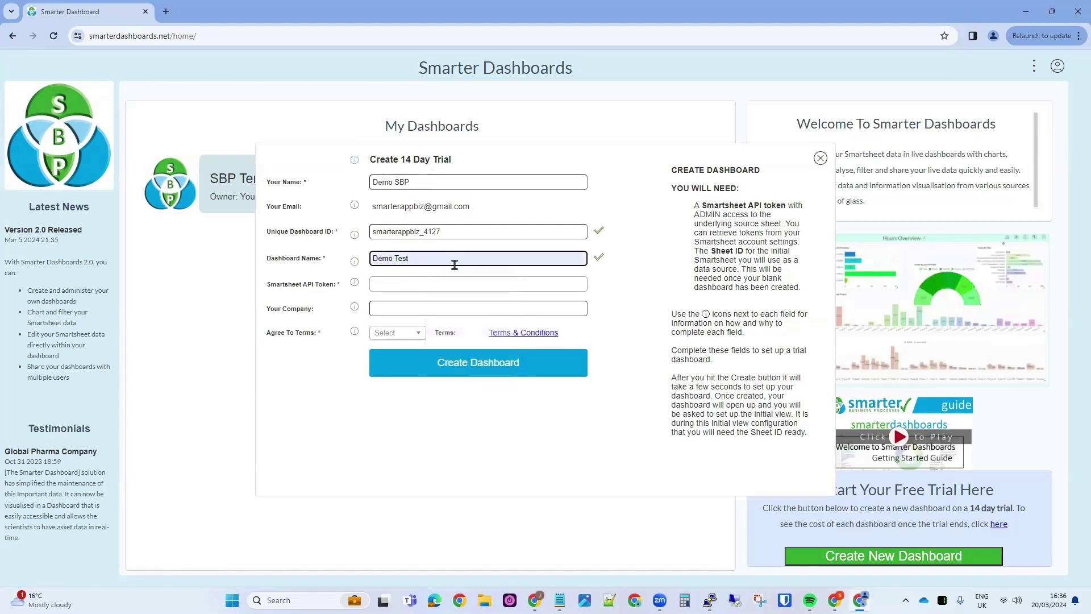
pyautogui.press('Tab')
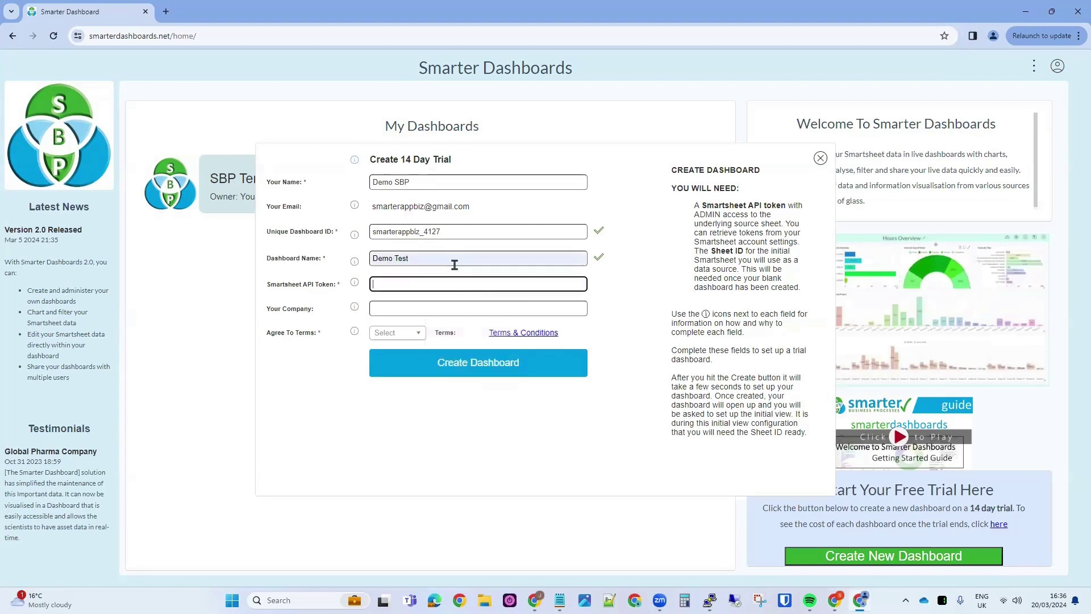
pyautogui.hotkey('ctrl', 'v')
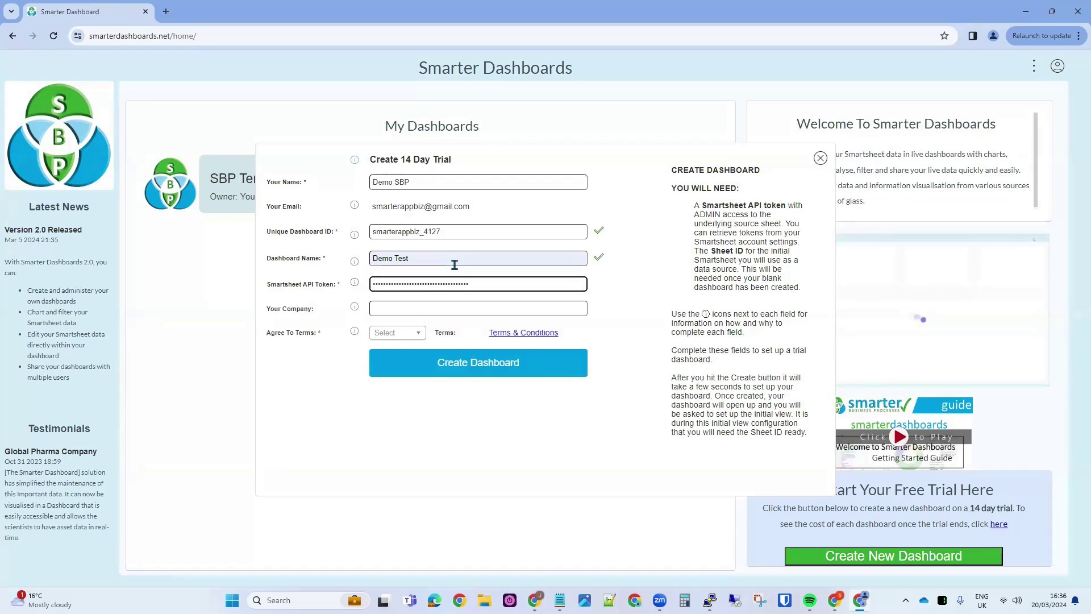
# Enter SBP Test as the company, agree to the terms with Yes and create the trial dashboard
pyautogui.click(404, 311)
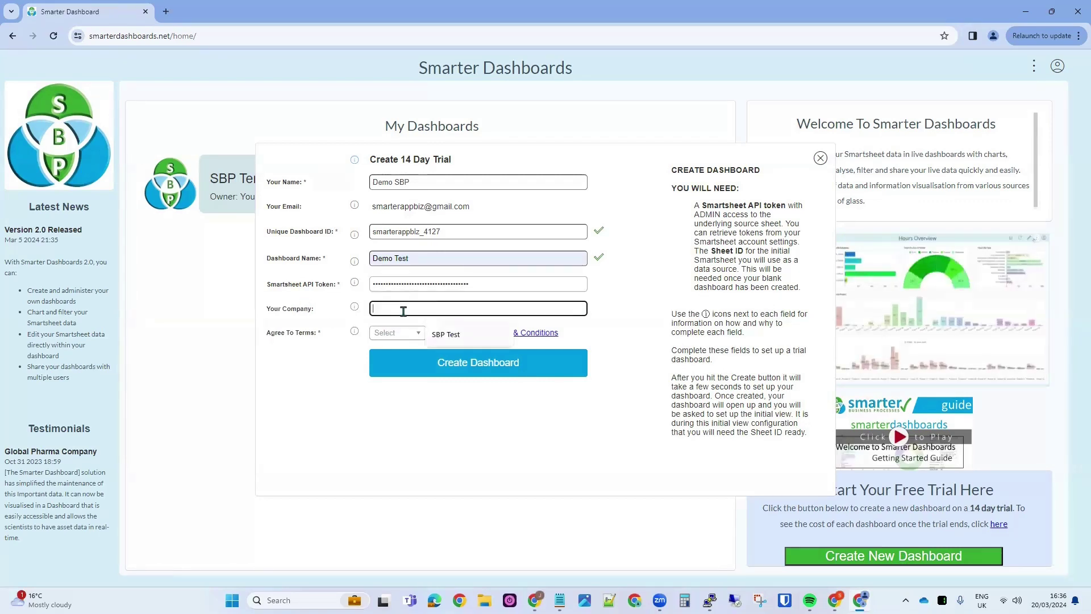
pyautogui.click(446, 335)
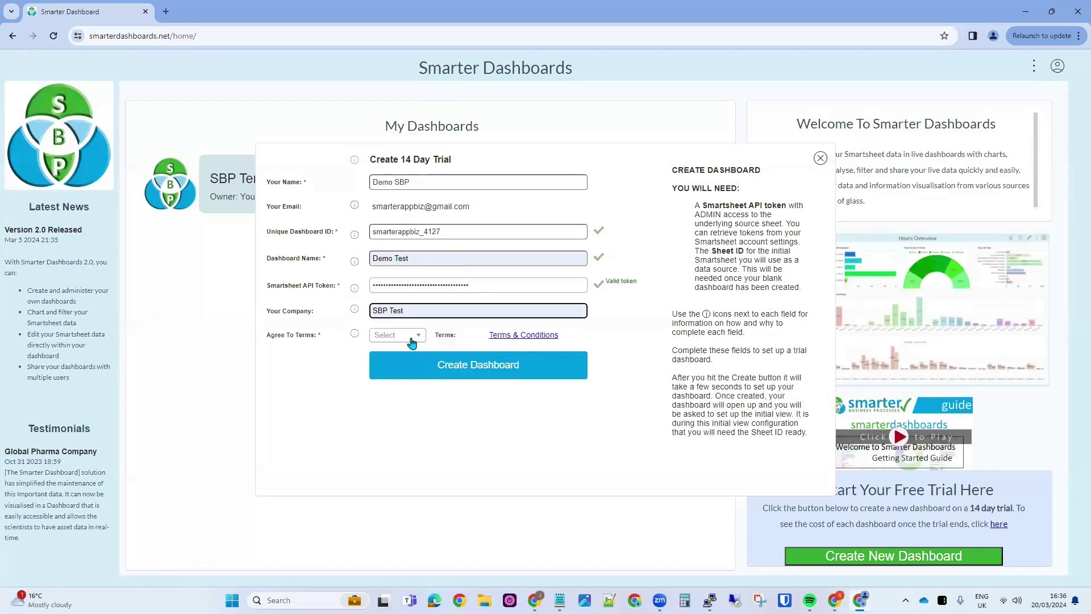
pyautogui.click(412, 338)
pyautogui.click(384, 372)
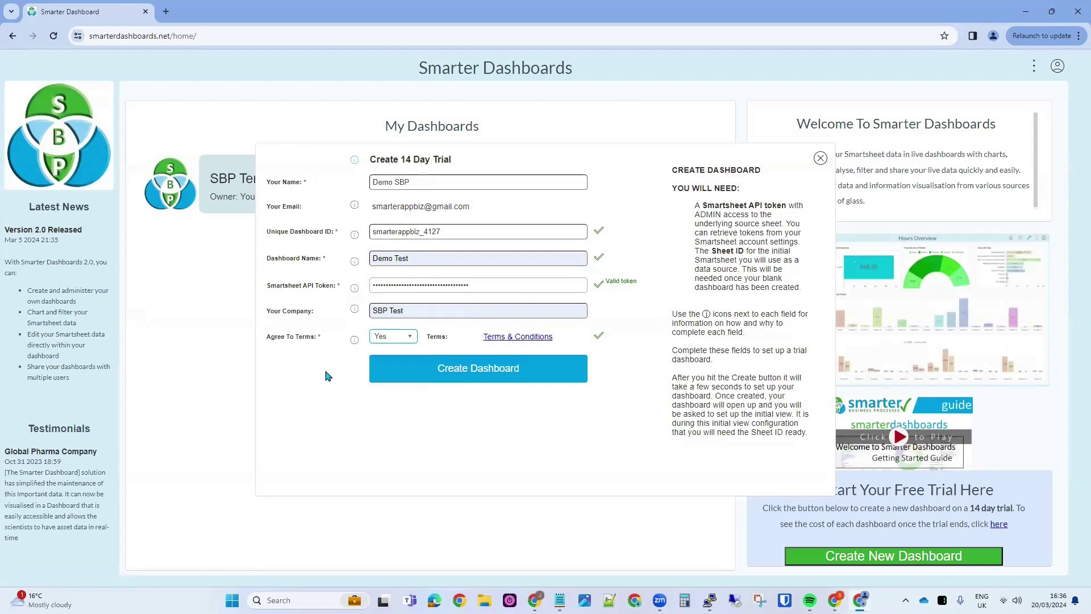
pyautogui.click(463, 375)
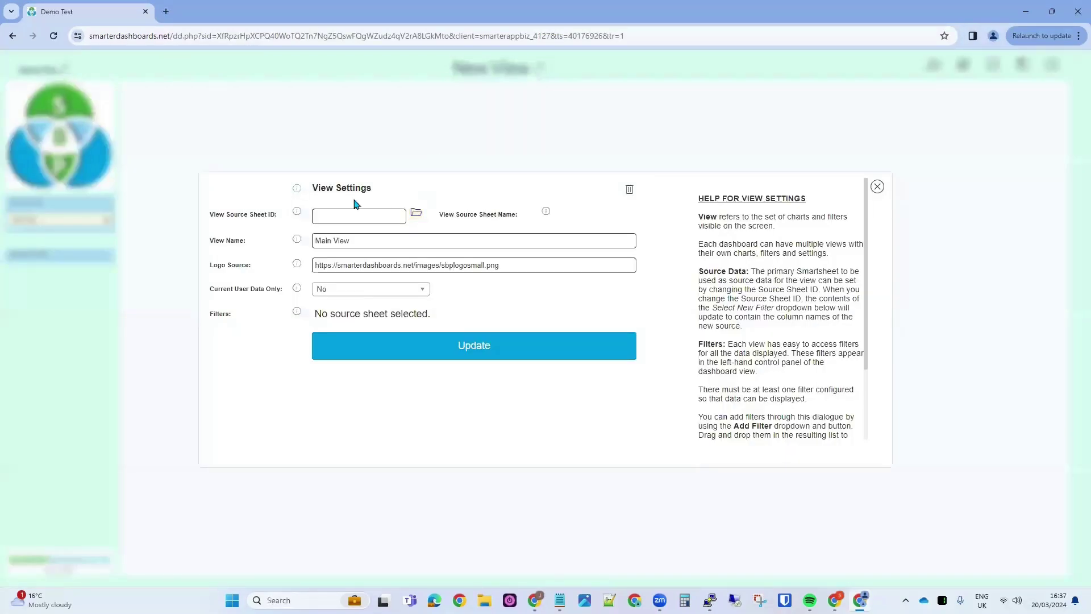
# Filter the source sheets by Timesheet and set Timesheet Data from the Smarter Dashboard Beta Tester Data workspace as the view source
pyautogui.click(416, 215)
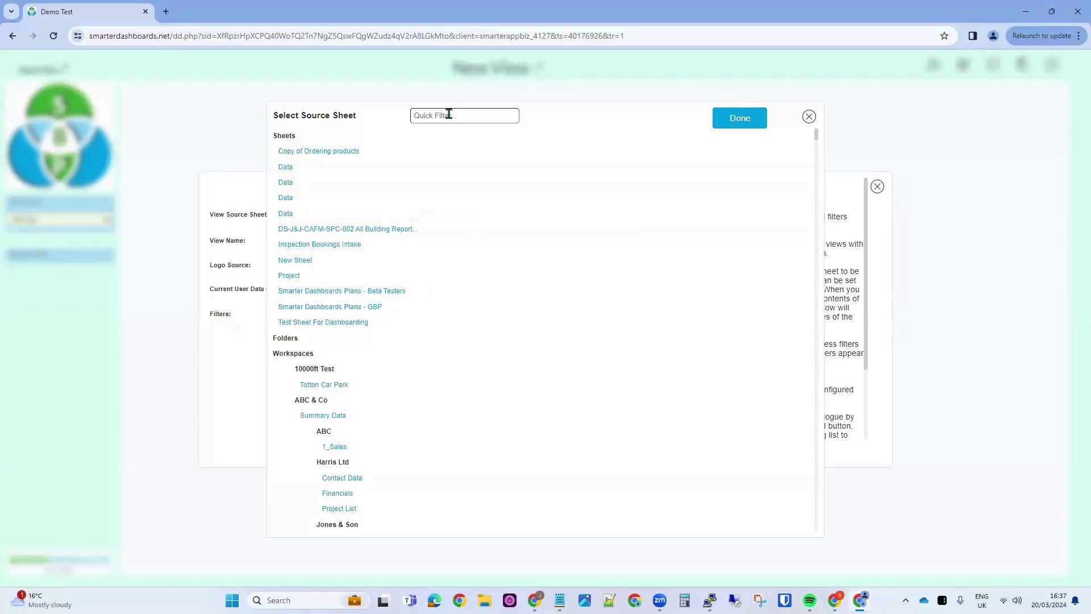
pyautogui.click(471, 115)
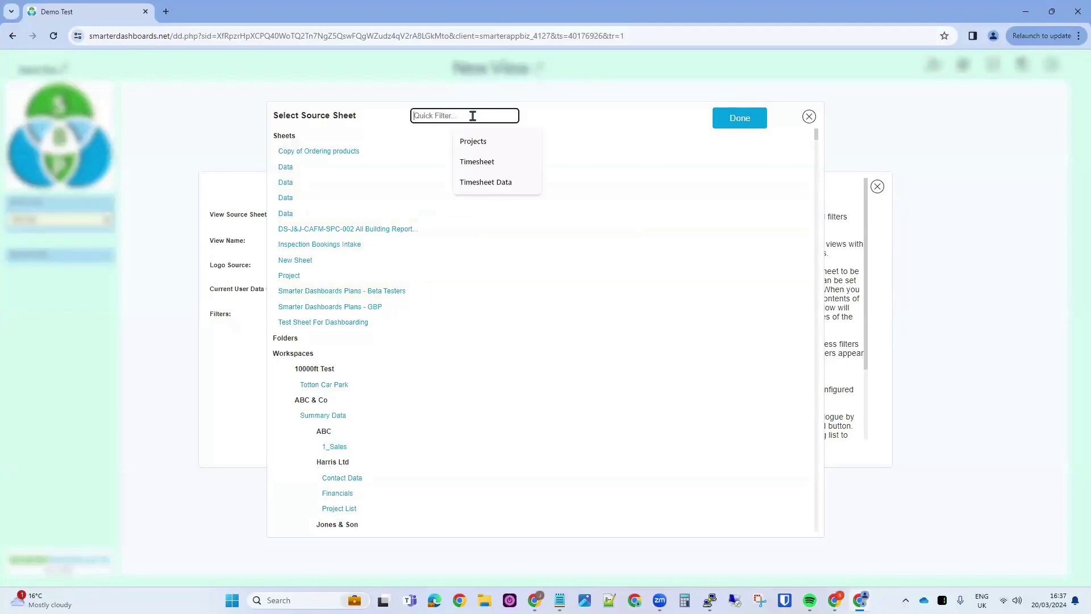
pyautogui.write('Time')
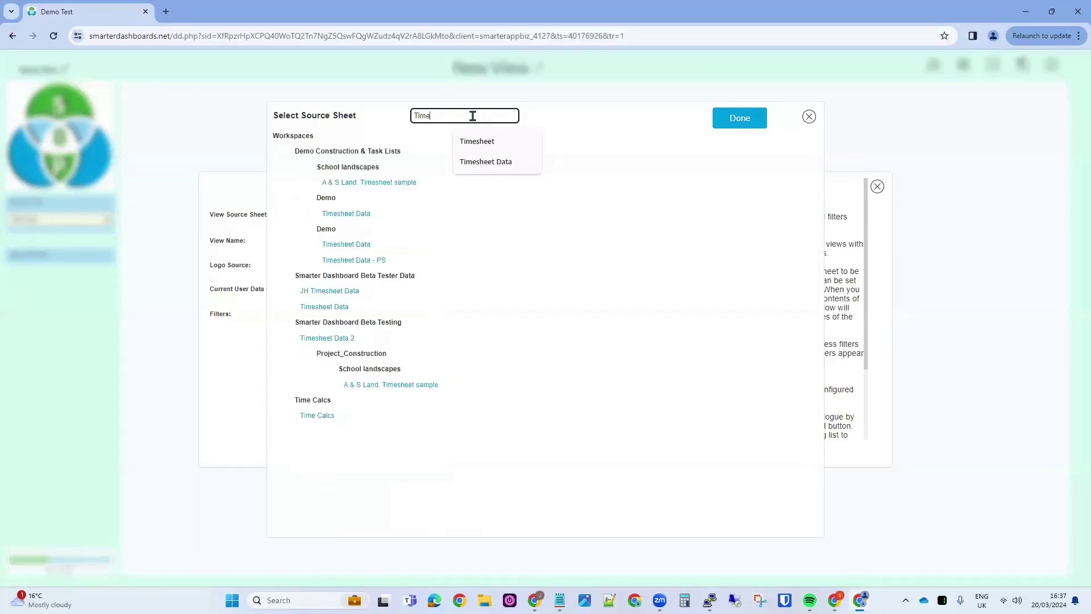
pyautogui.write('sheet')
pyautogui.click(330, 306)
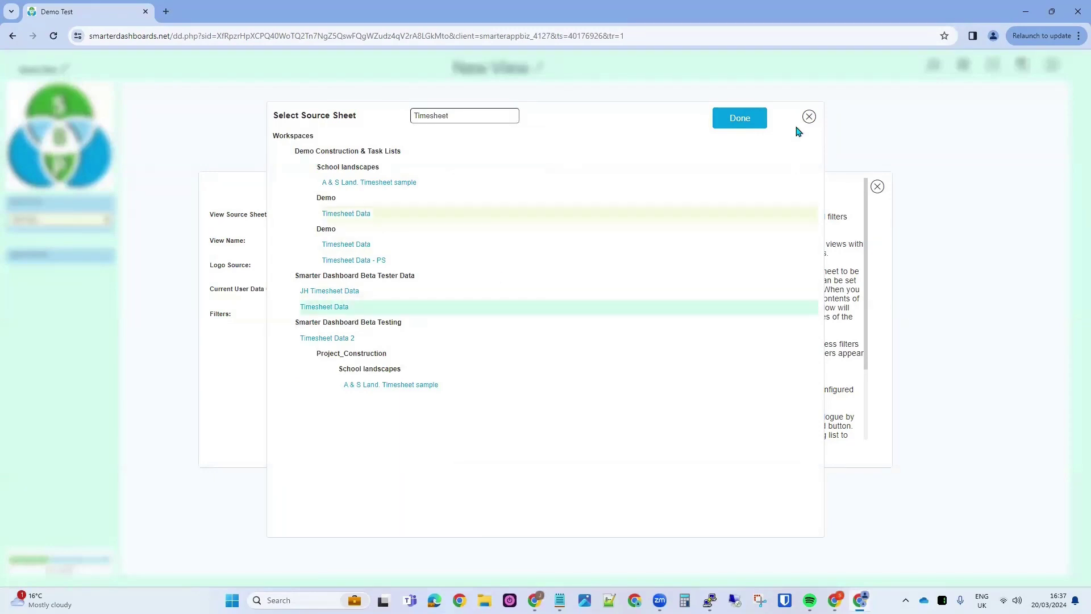
pyautogui.click(738, 121)
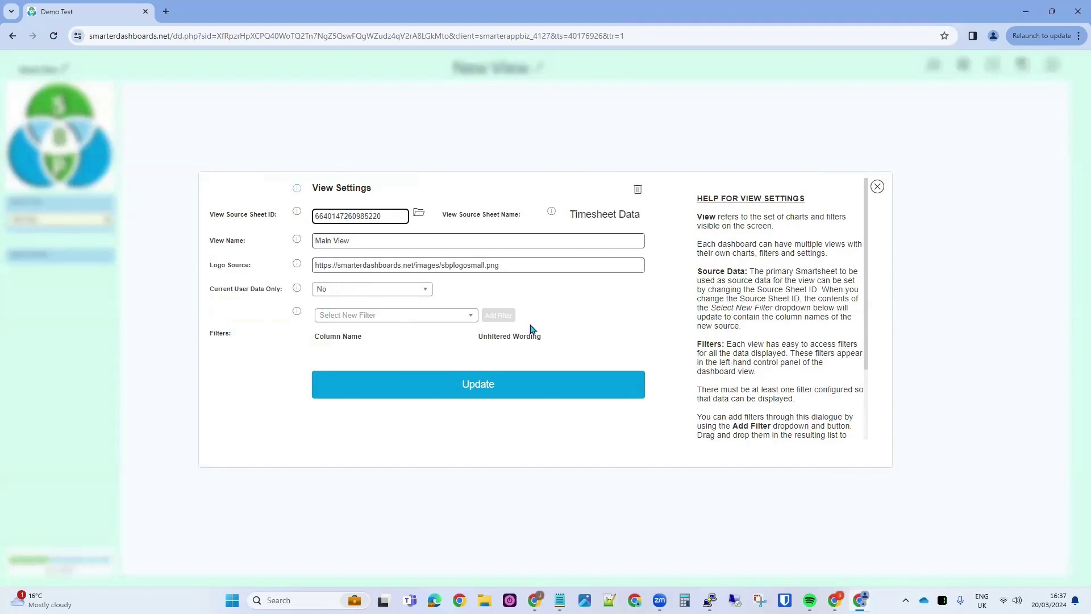
# Add Employee and Project as filters for Main View and apply the view settings
pyautogui.click(379, 323)
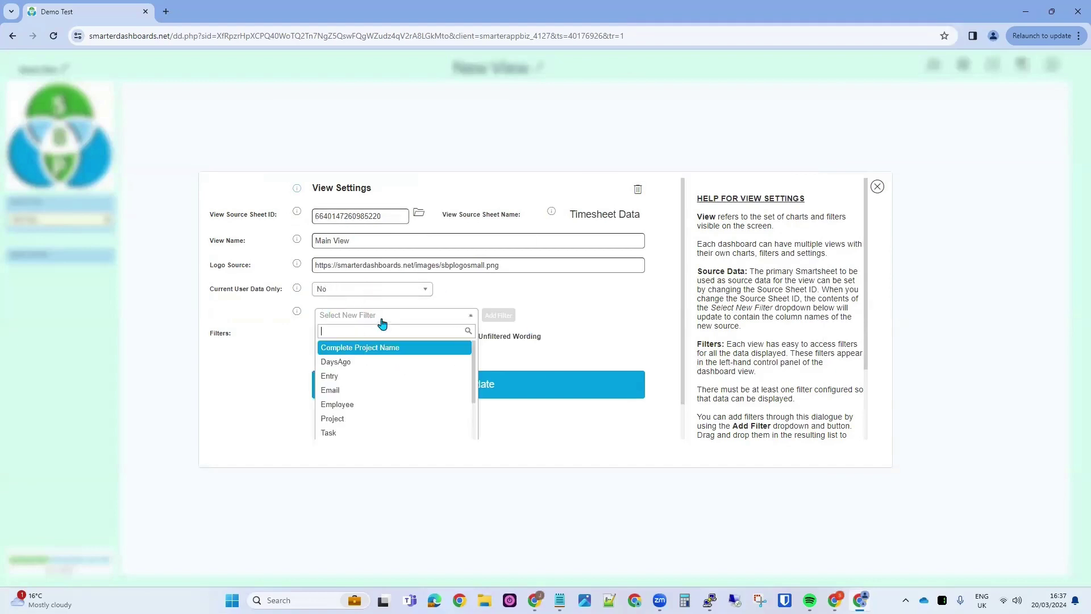
pyautogui.click(343, 402)
pyautogui.click(499, 316)
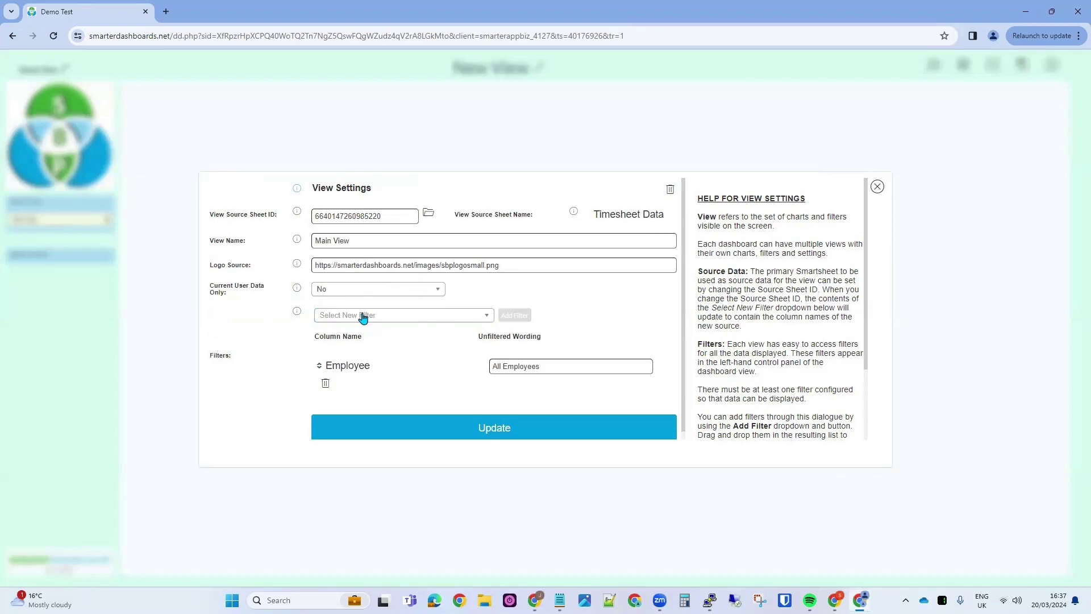
pyautogui.click(362, 317)
pyautogui.click(335, 420)
pyautogui.click(509, 316)
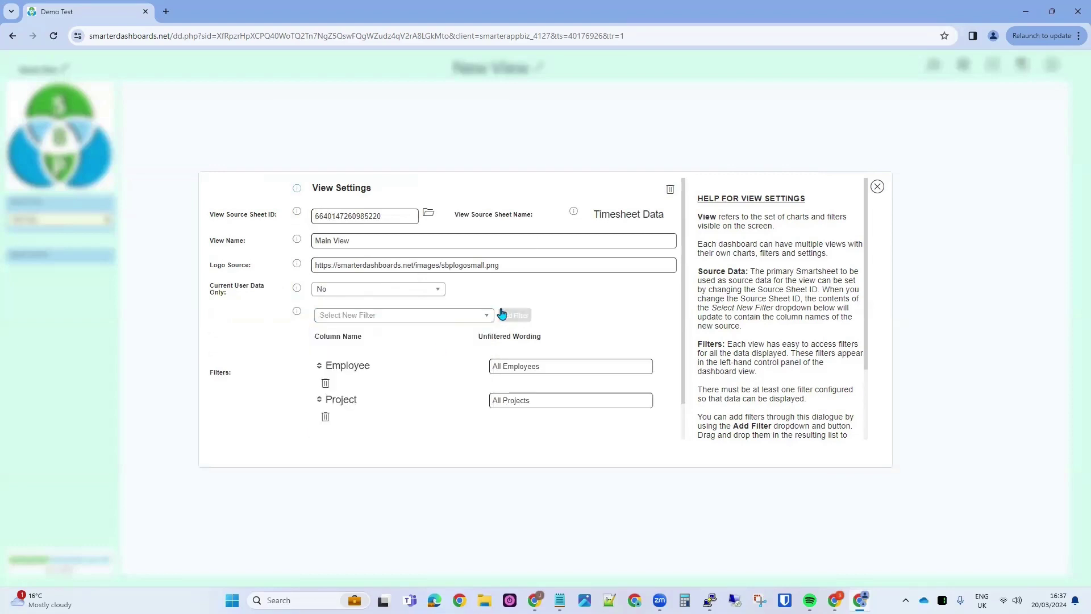
pyautogui.scroll(-1, 450, 386)
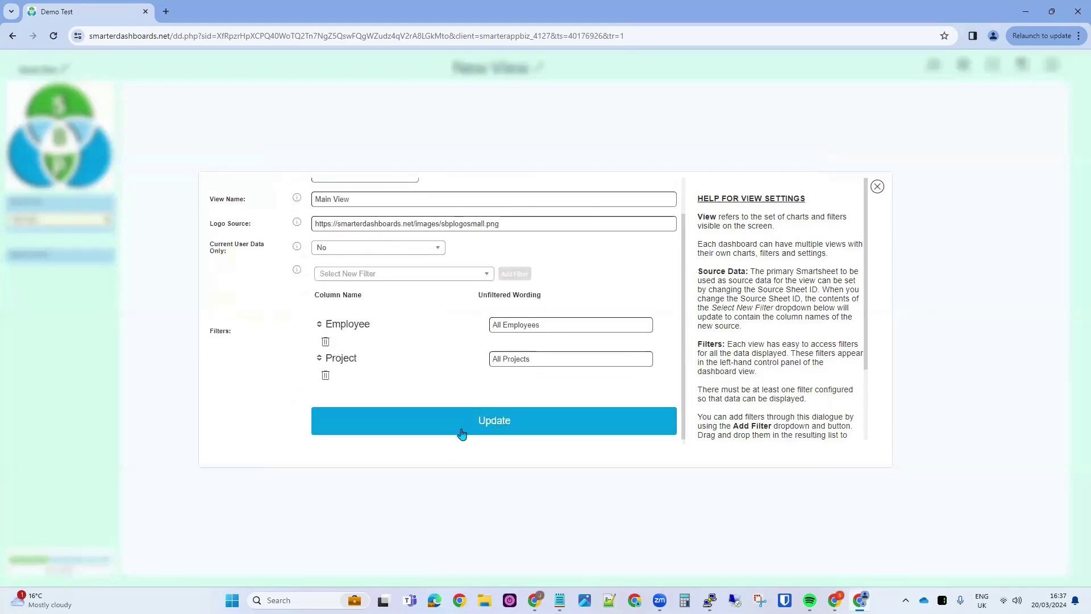
pyautogui.click(500, 424)
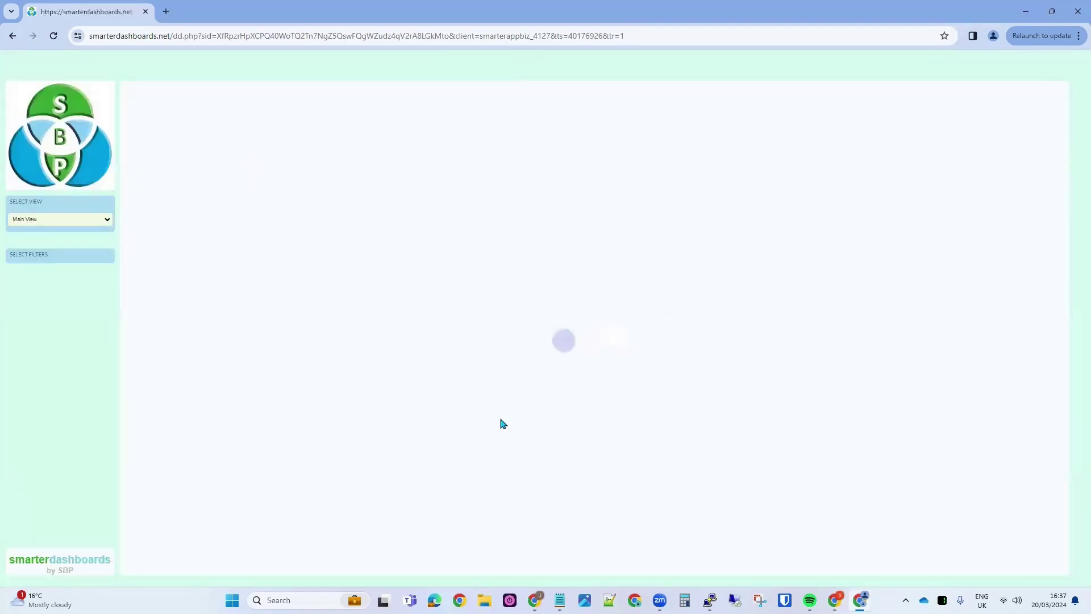
# Examine the options offered by the new view's employee and project filters without selecting any
pyautogui.click(46, 276)
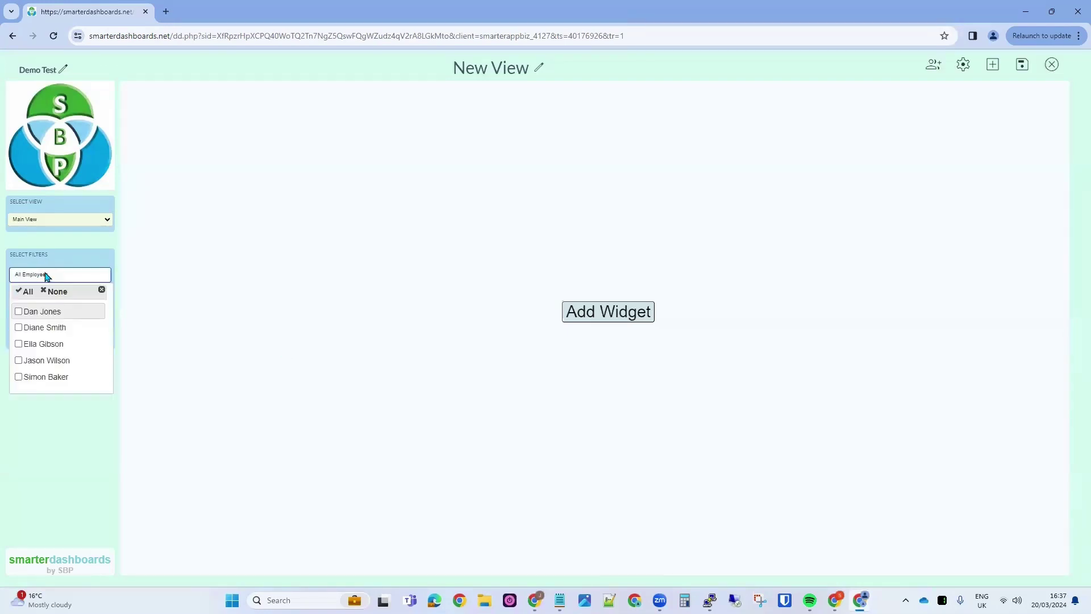
pyautogui.click(47, 275)
pyautogui.click(92, 300)
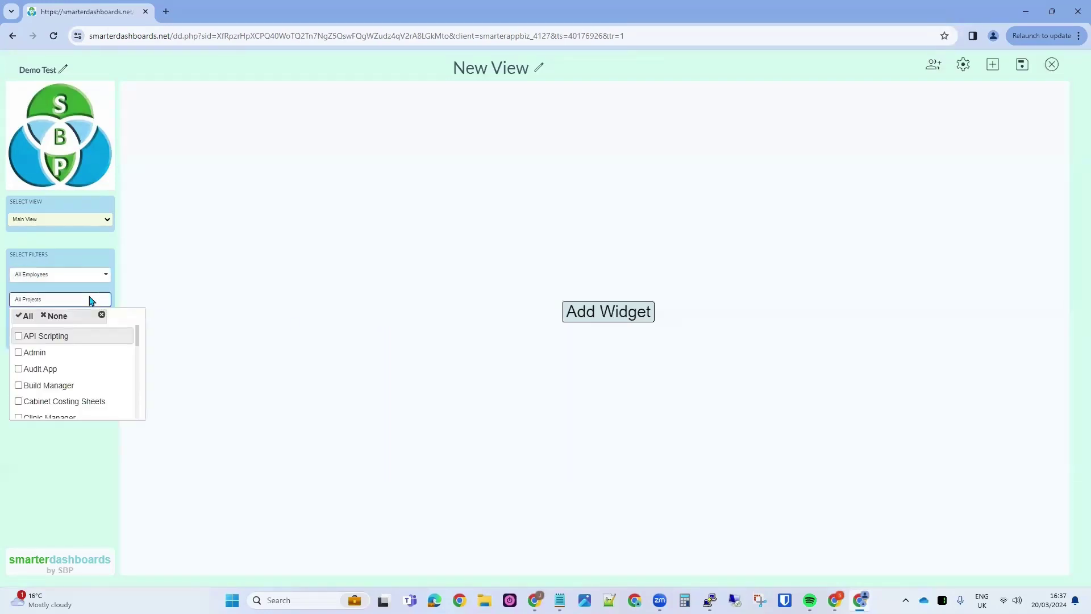
pyautogui.click(329, 364)
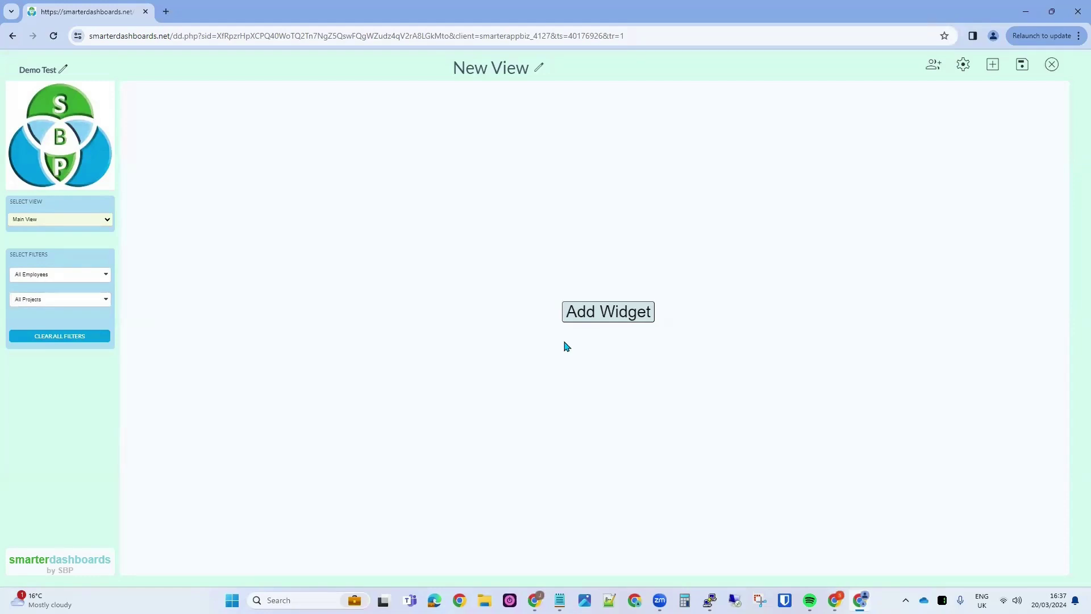
# Add a widget to the view as a Pie Chart grouped by Employee, with Hours as its value
pyautogui.click(606, 318)
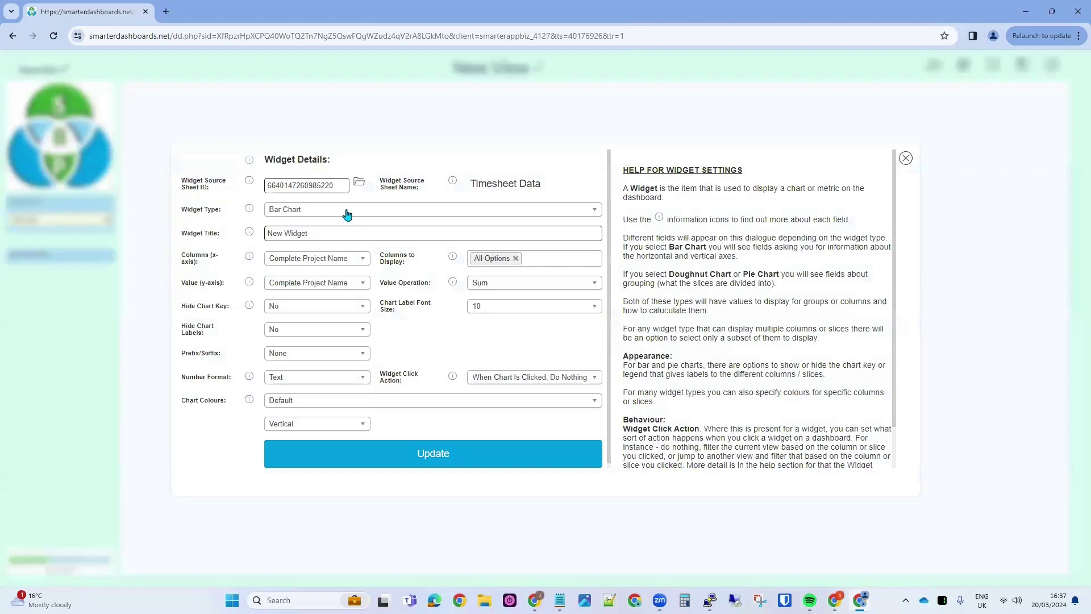
pyautogui.click(345, 210)
pyautogui.click(328, 327)
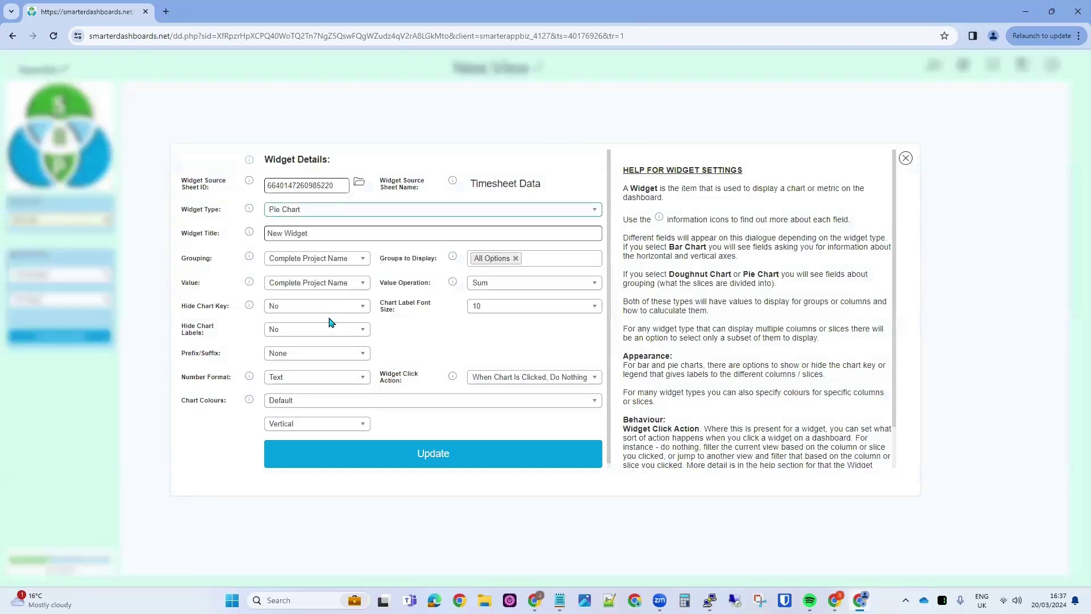
pyautogui.click(357, 259)
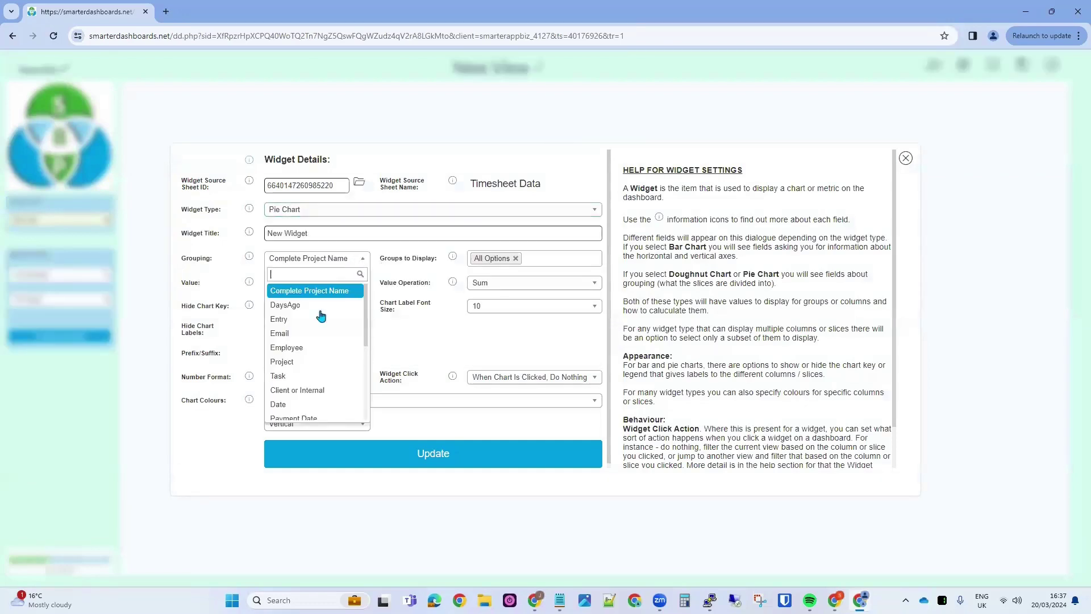
pyautogui.click(305, 348)
pyautogui.click(353, 284)
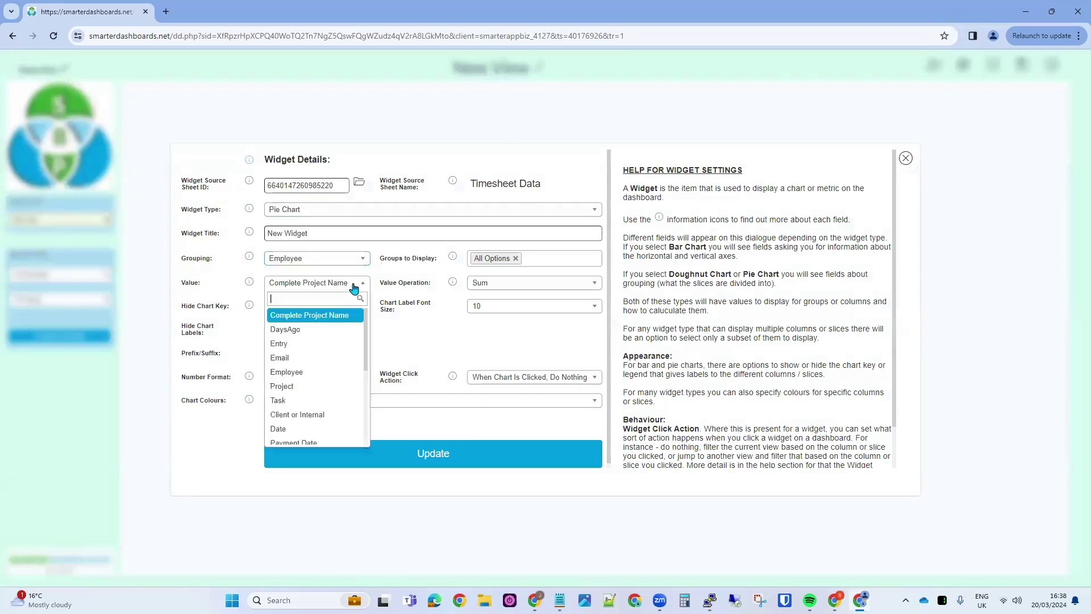
pyautogui.scroll(-4, 335, 352)
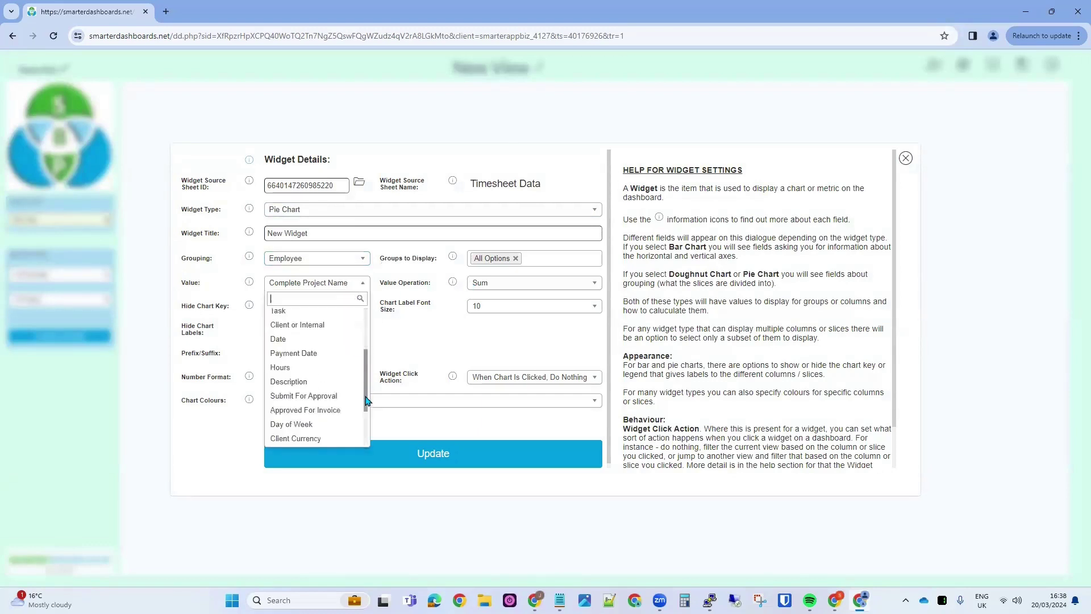
pyautogui.click(290, 349)
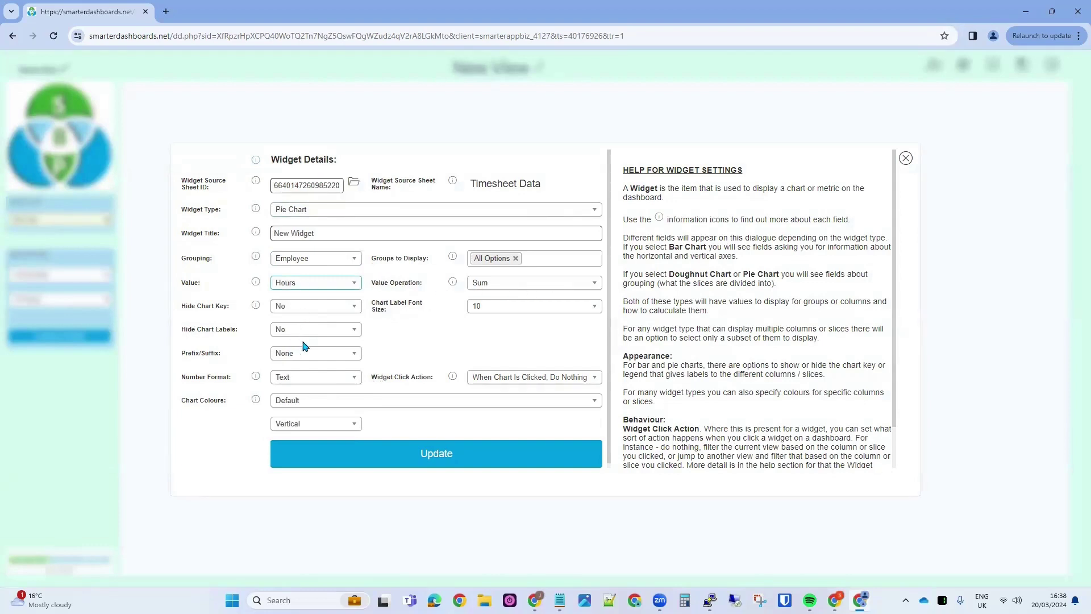
# Set the pie chart's label font size to 12, add the suffix hrs and apply the widget settings
pyautogui.click(523, 307)
pyautogui.click(482, 395)
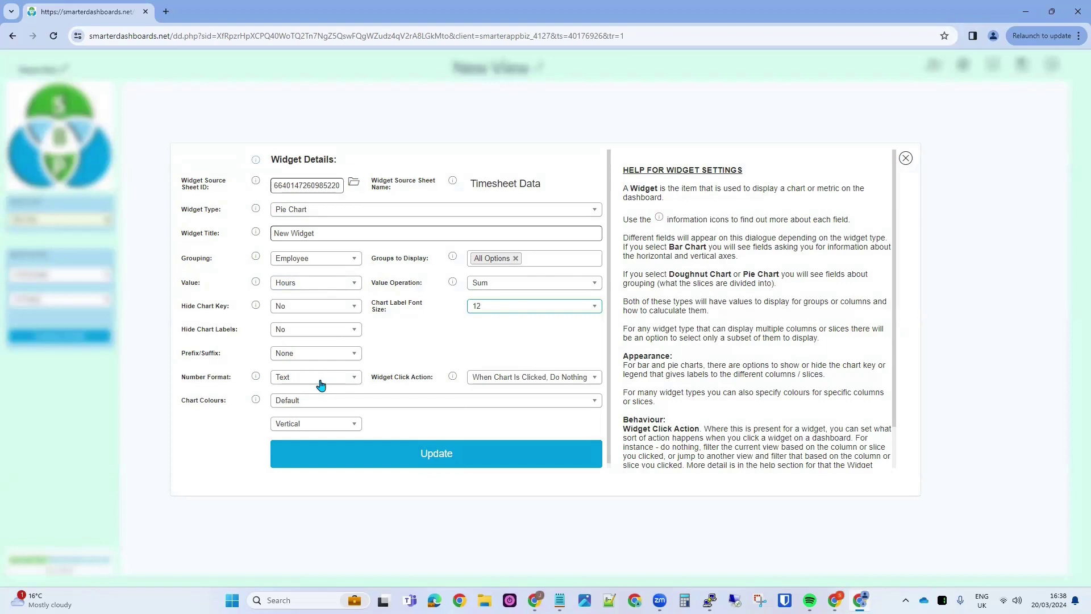
pyautogui.click(327, 353)
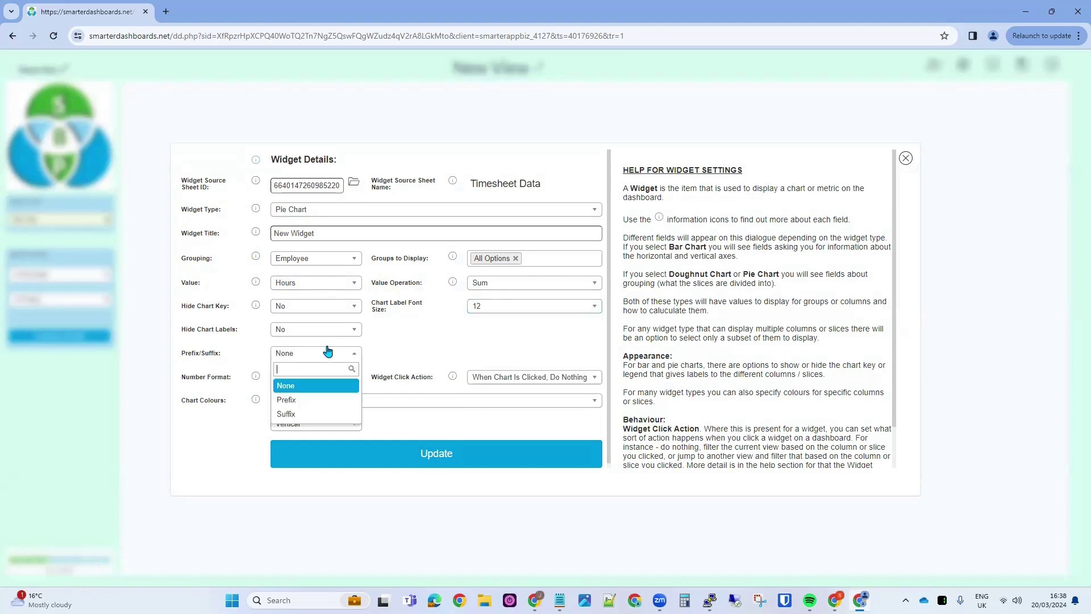
pyautogui.click(300, 415)
pyautogui.click(488, 353)
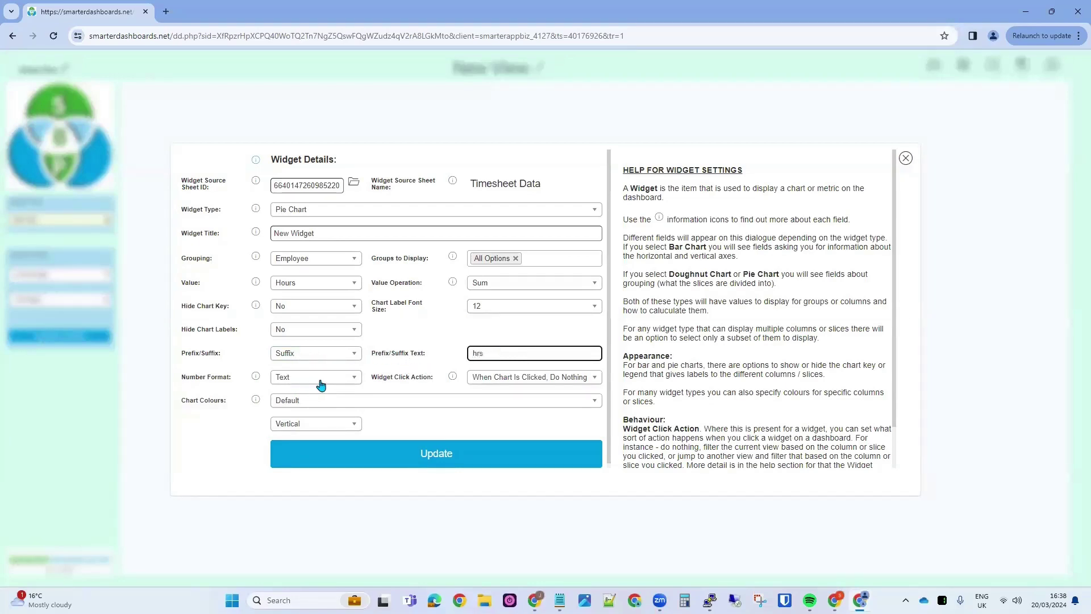
pyautogui.click(419, 457)
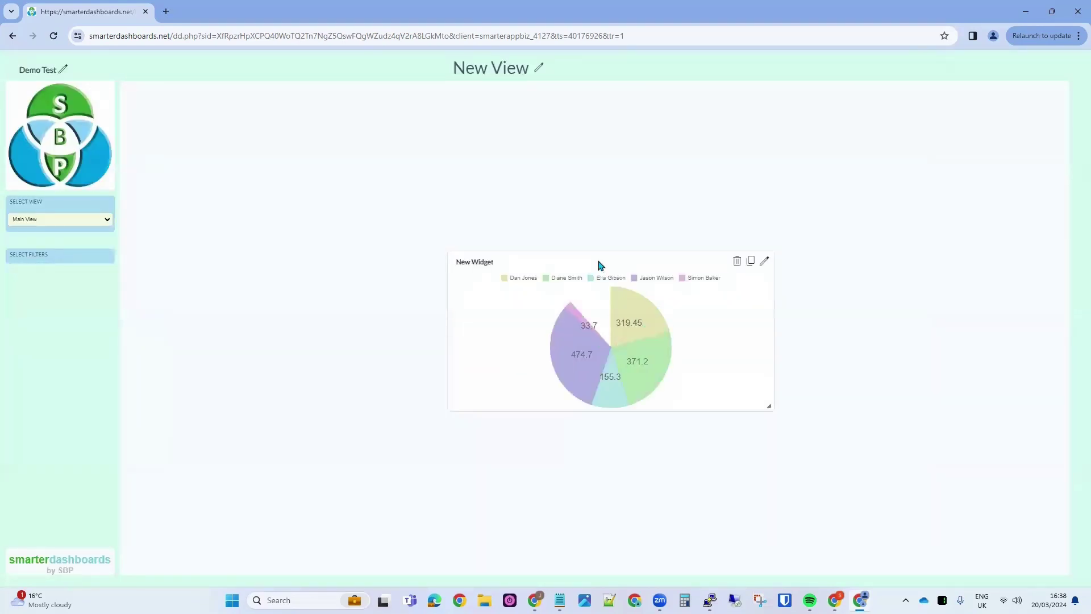
# Move the pie chart widget to the upper-left corner of the dashboard canvas and make it narrower and taller
pyautogui.moveTo(600, 265); pyautogui.dragTo(233, 100)
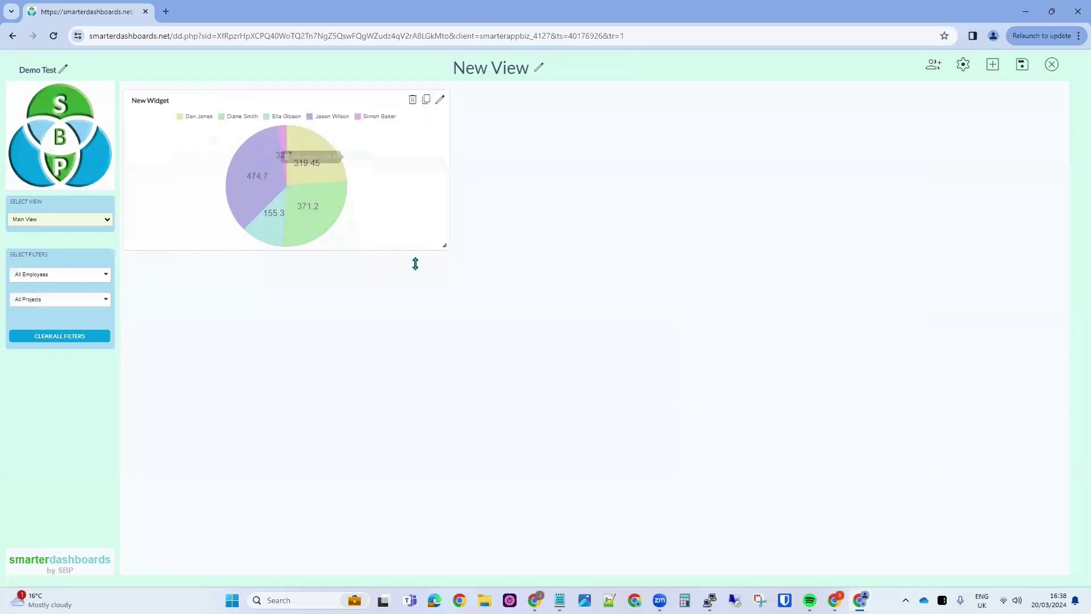
pyautogui.moveTo(444, 246); pyautogui.dragTo(356, 288)
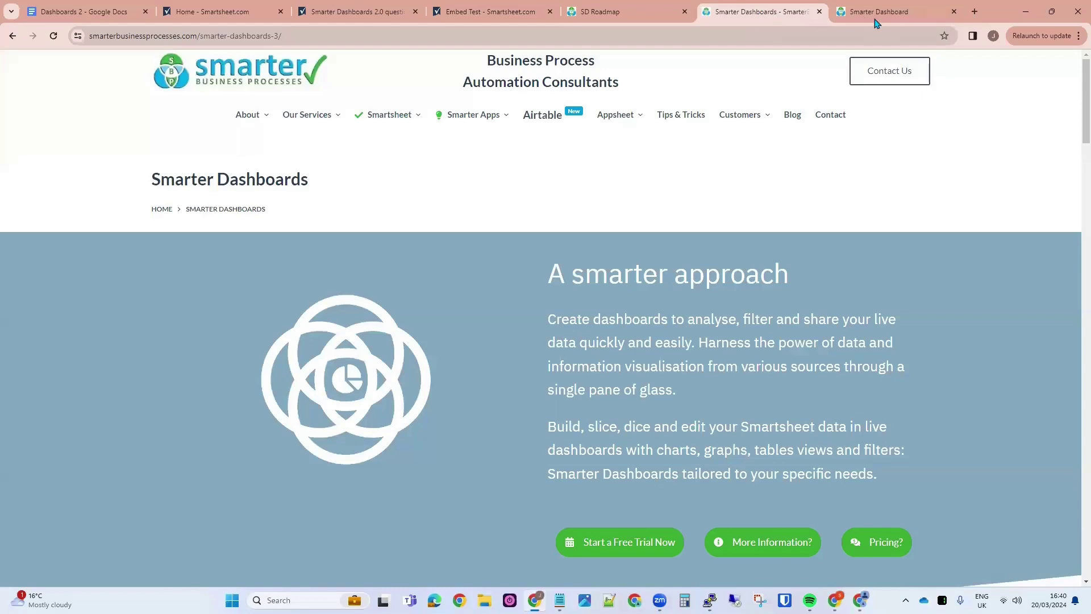
# Return to the Smarter Dashboards plan comparison page with prices in US Dollars
pyautogui.click(875, 13)
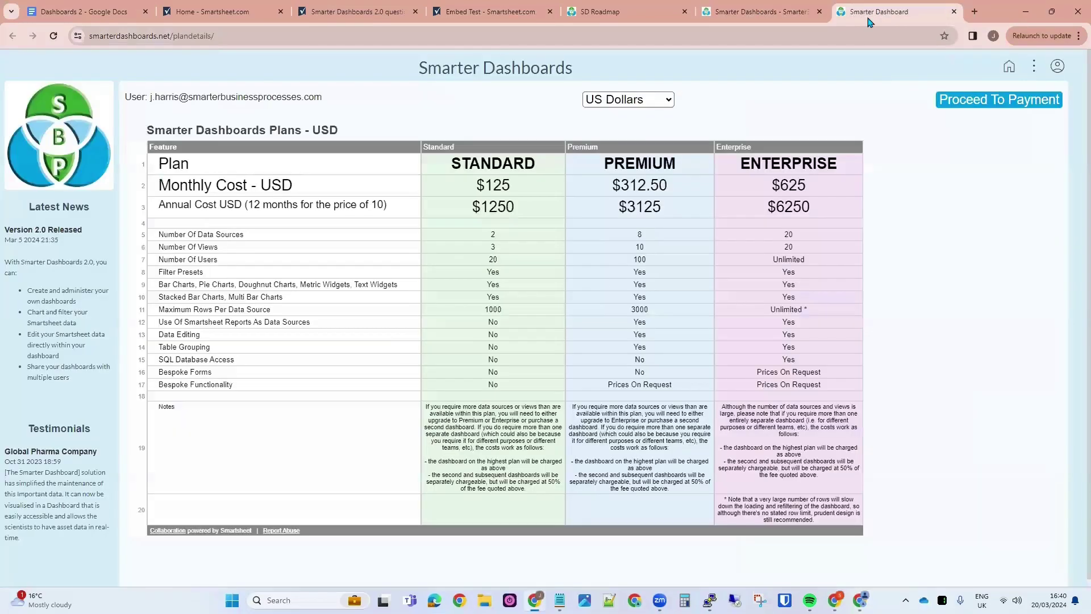
# Switch to the Smarter Dashboards Product Roadmap and filter its categories to Integration
pyautogui.click(1000, 67)
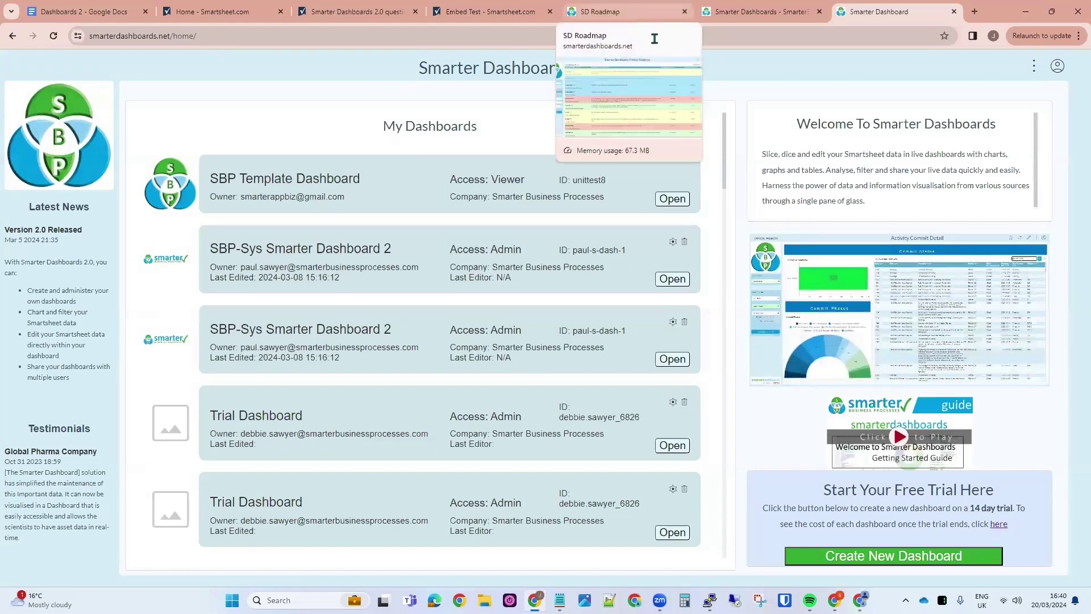
pyautogui.click(642, 13)
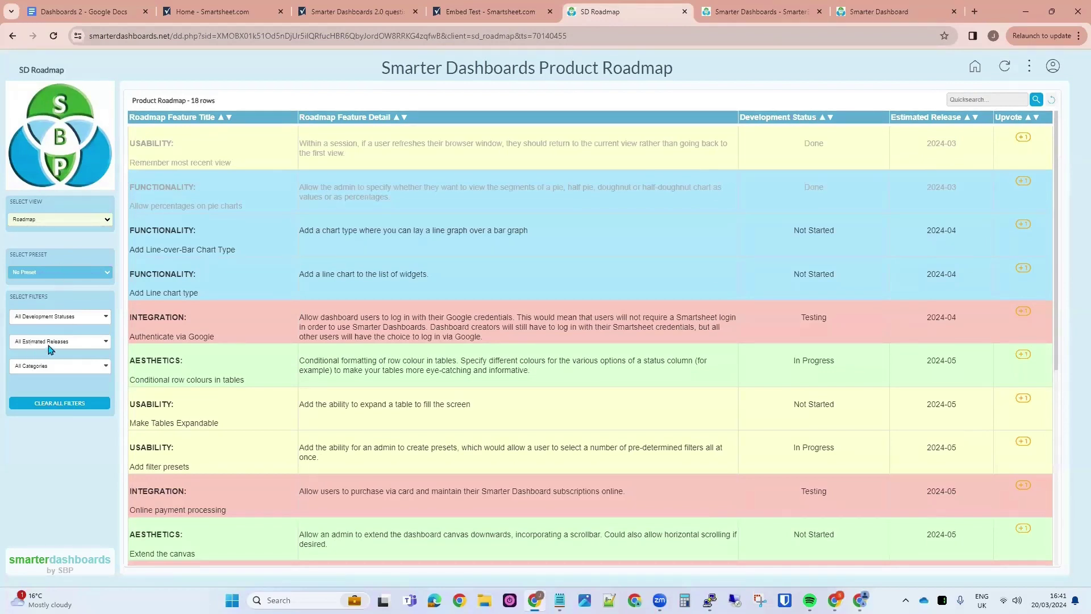
pyautogui.click(48, 367)
pyautogui.click(31, 420)
pyautogui.click(33, 436)
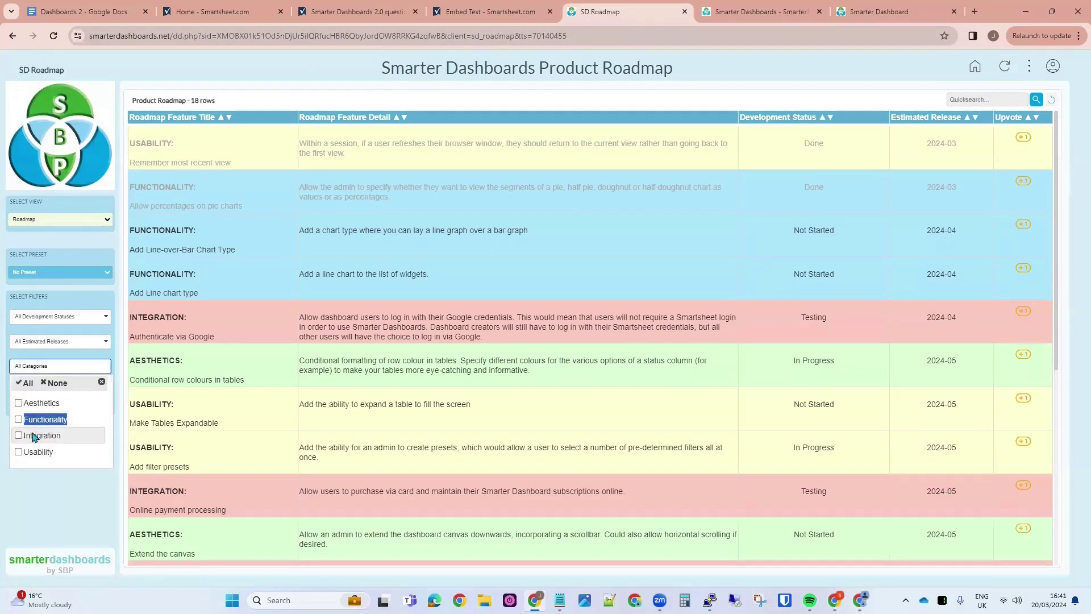
pyautogui.click(27, 422)
pyautogui.click(45, 496)
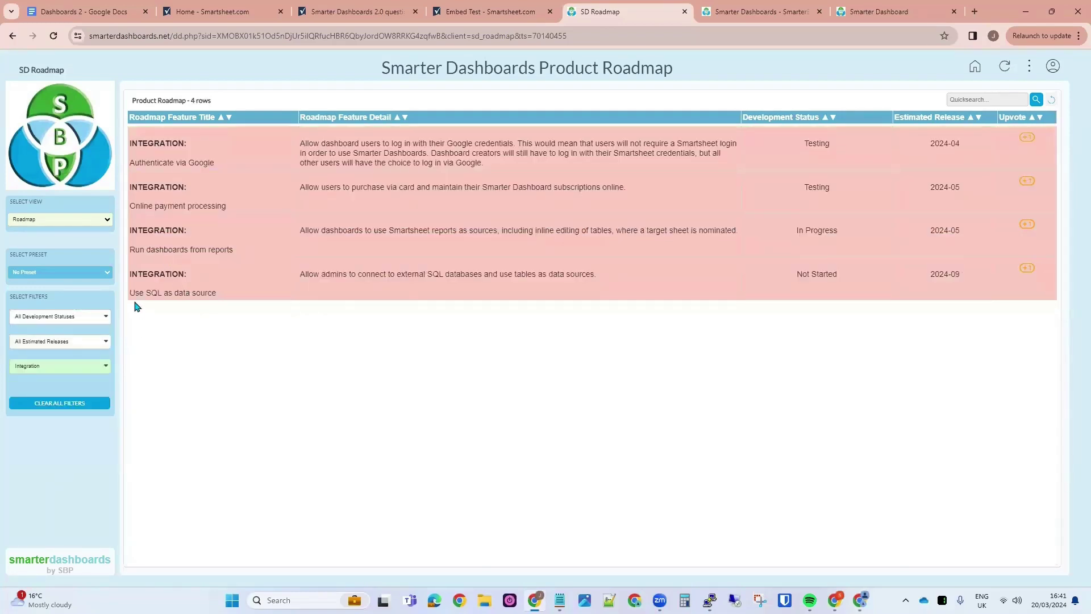
# Examine the roadmap entries on using SQL as a data source and running dashboards from reports
pyautogui.moveTo(134, 294); pyautogui.dragTo(223, 304)
pyautogui.click(200, 295)
pyautogui.moveTo(198, 293); pyautogui.dragTo(144, 296)
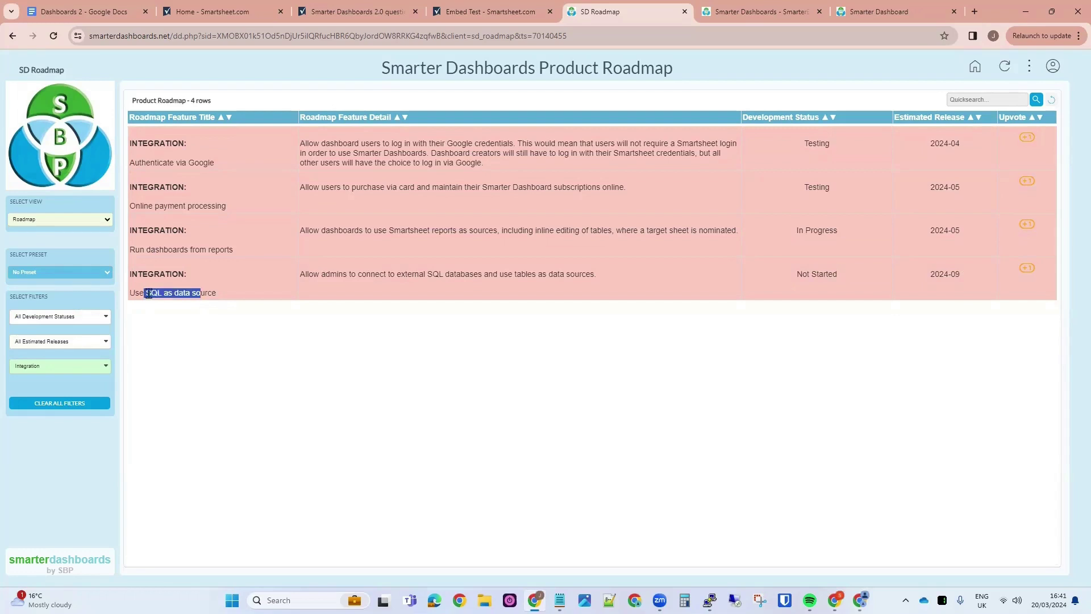
pyautogui.click(177, 292)
pyautogui.moveTo(136, 251); pyautogui.dragTo(219, 252)
pyautogui.click(219, 246)
# Clear the Integration selection from the roadmap's category filter
pyautogui.click(87, 370)
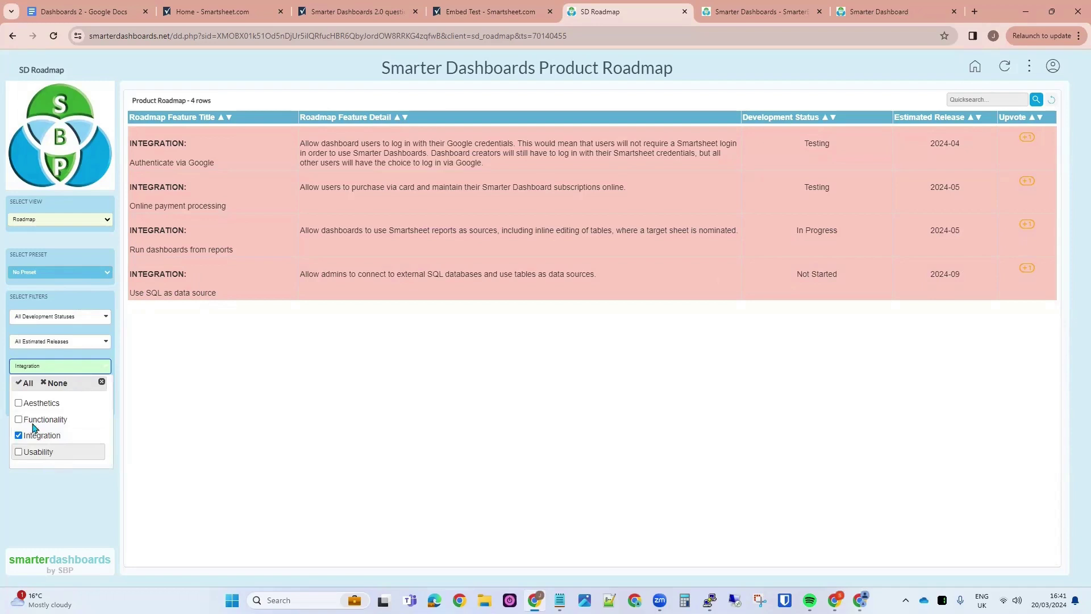
pyautogui.click(57, 383)
pyautogui.click(67, 497)
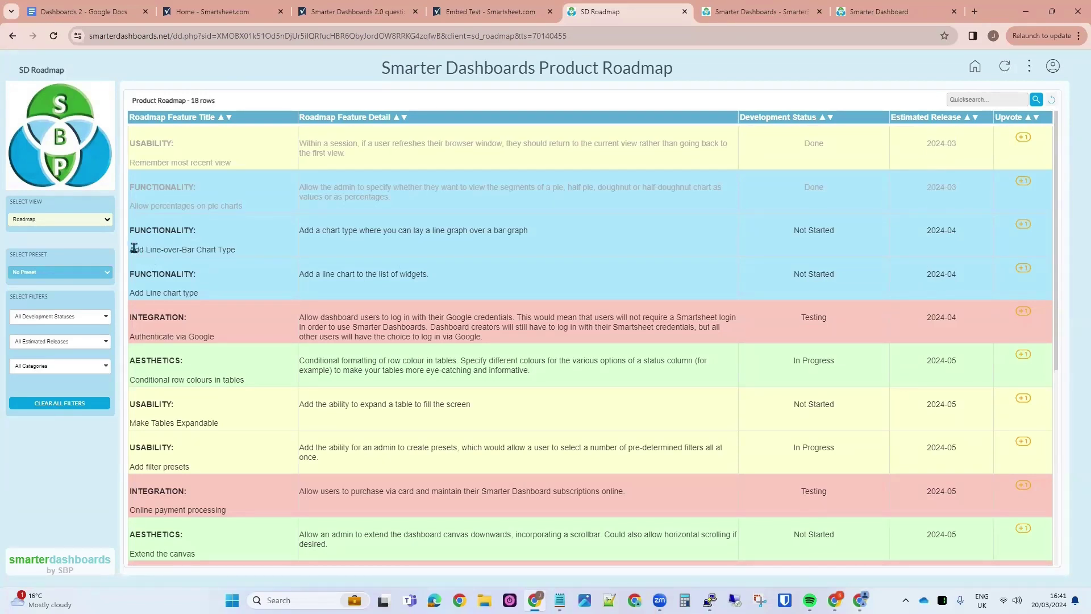
# Examine the roadmap entries on line-over-bar charts, line charts, conditional row colours and filter presets
pyautogui.moveTo(134, 248); pyautogui.dragTo(237, 254)
pyautogui.click(237, 254)
pyautogui.moveTo(149, 293); pyautogui.dragTo(208, 296)
pyautogui.click(208, 296)
pyautogui.scroll(-1, 945, 307)
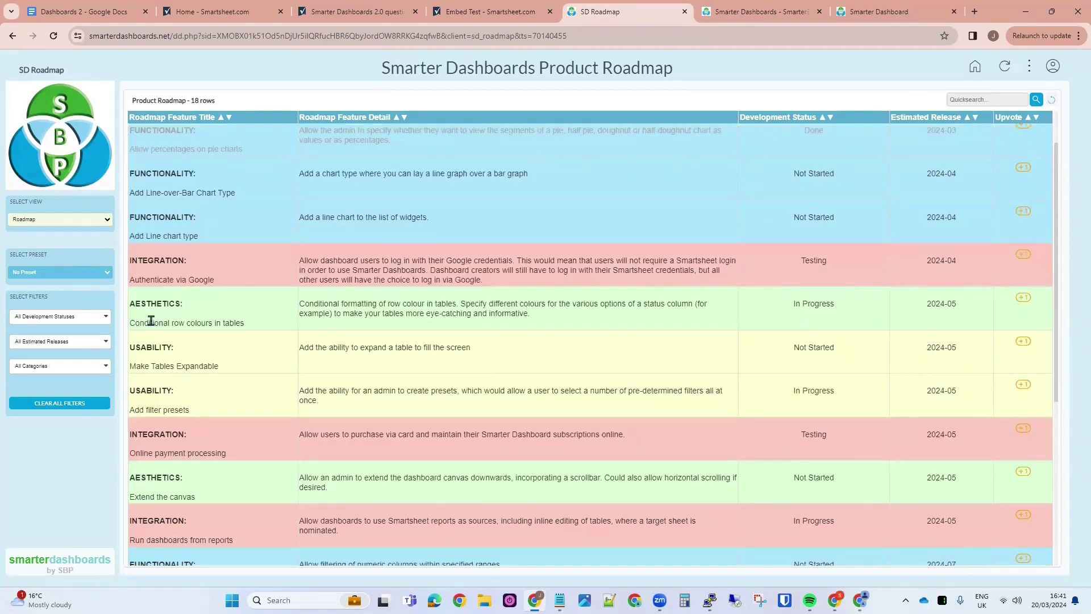
pyautogui.moveTo(150, 322); pyautogui.dragTo(263, 324)
pyautogui.click(396, 300)
pyautogui.moveTo(139, 409); pyautogui.dragTo(200, 414)
pyautogui.click(214, 415)
# Apply the This Quarter preset to the roadmap and check its estimated release filter
pyautogui.click(107, 273)
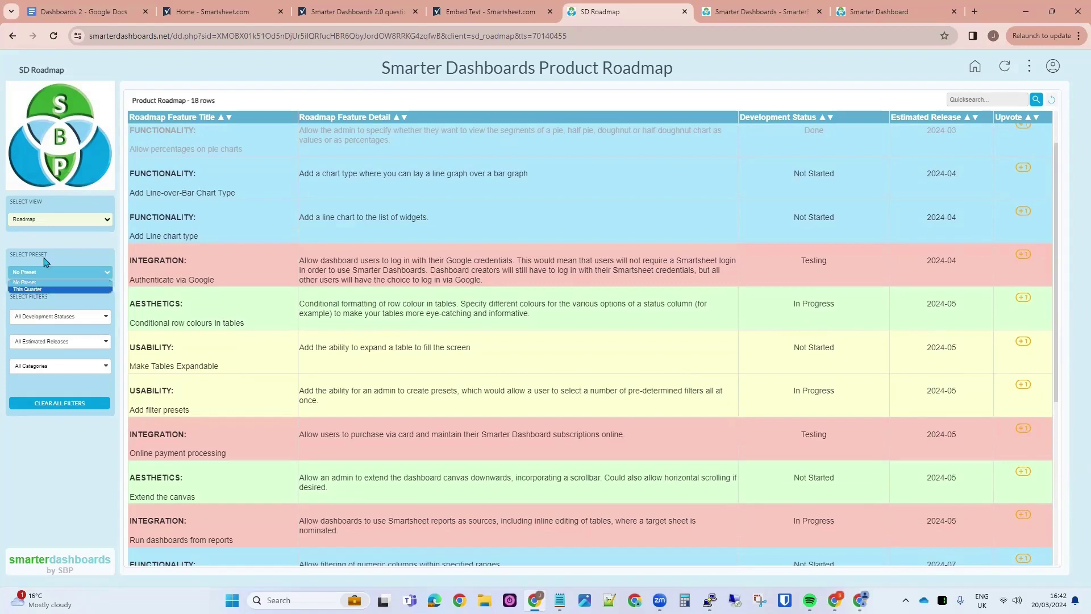
pyautogui.click(44, 290)
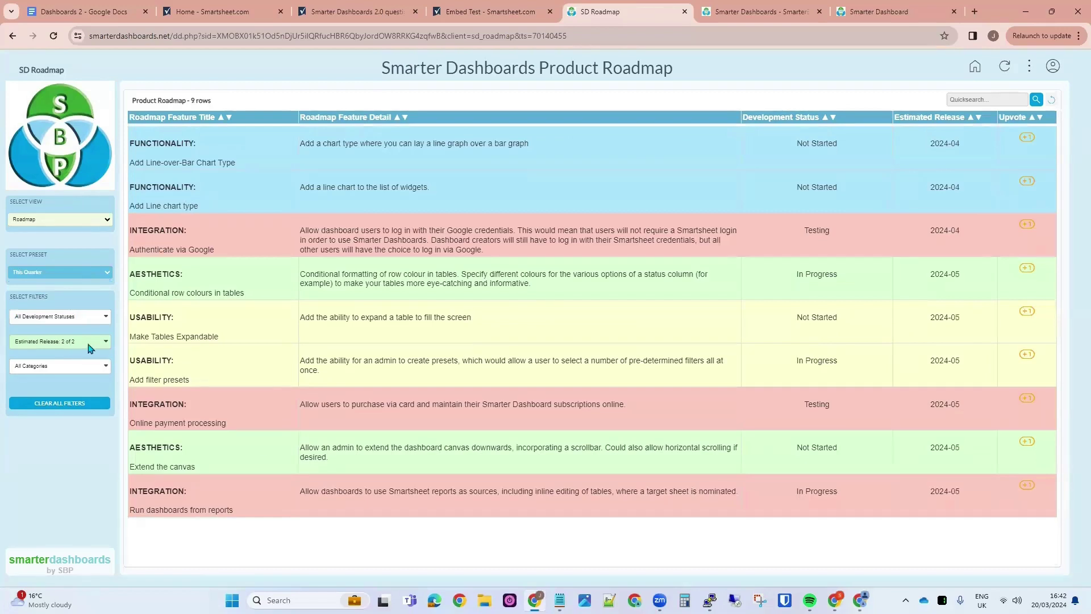
pyautogui.click(105, 342)
# Leave the roadmap and open the Suggest A Feature support form from the sbp.systems login page
pyautogui.click(1028, 67)
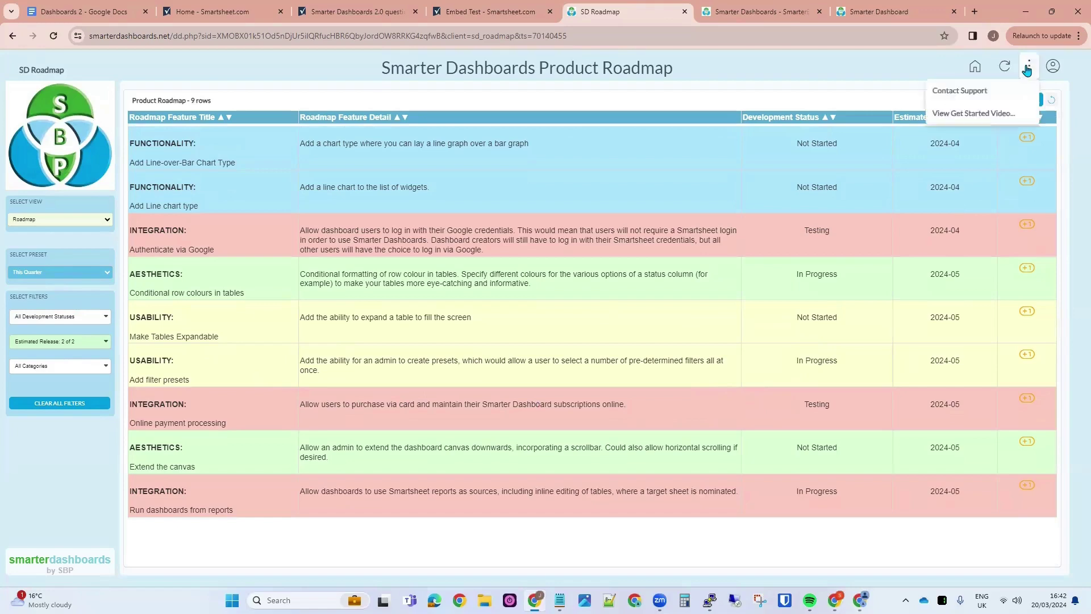
pyautogui.click(975, 66)
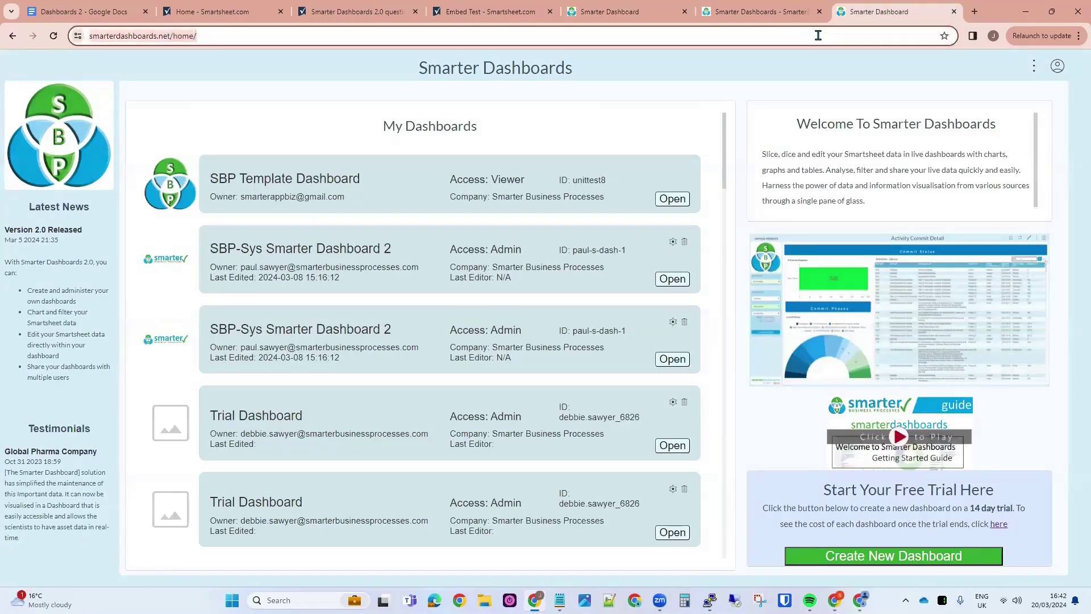
pyautogui.click(817, 36)
pyautogui.write('sbp.systems')
pyautogui.press('Return')
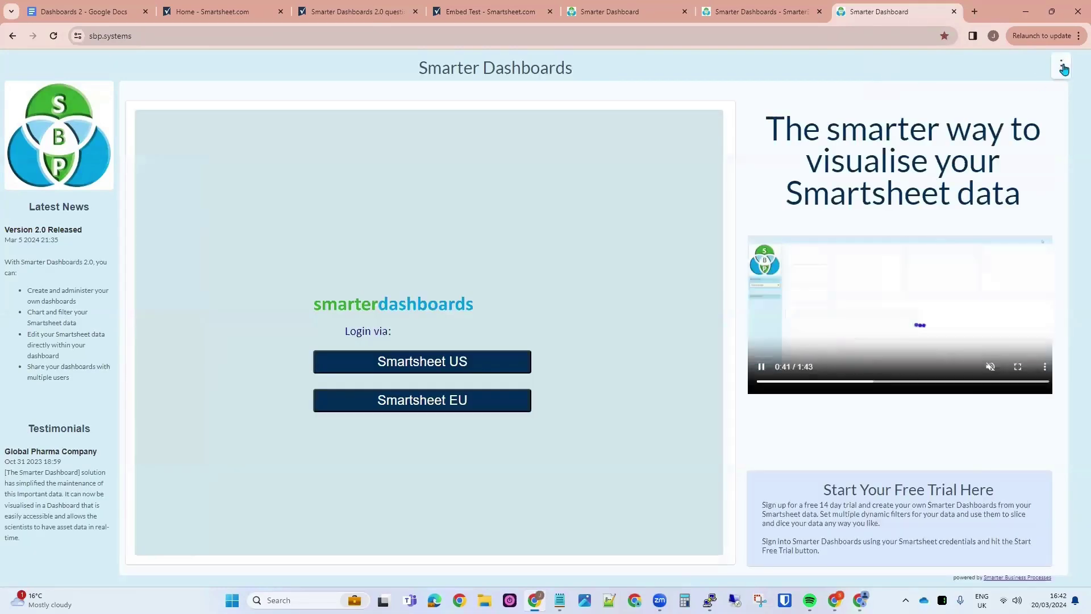
pyautogui.click(1060, 66)
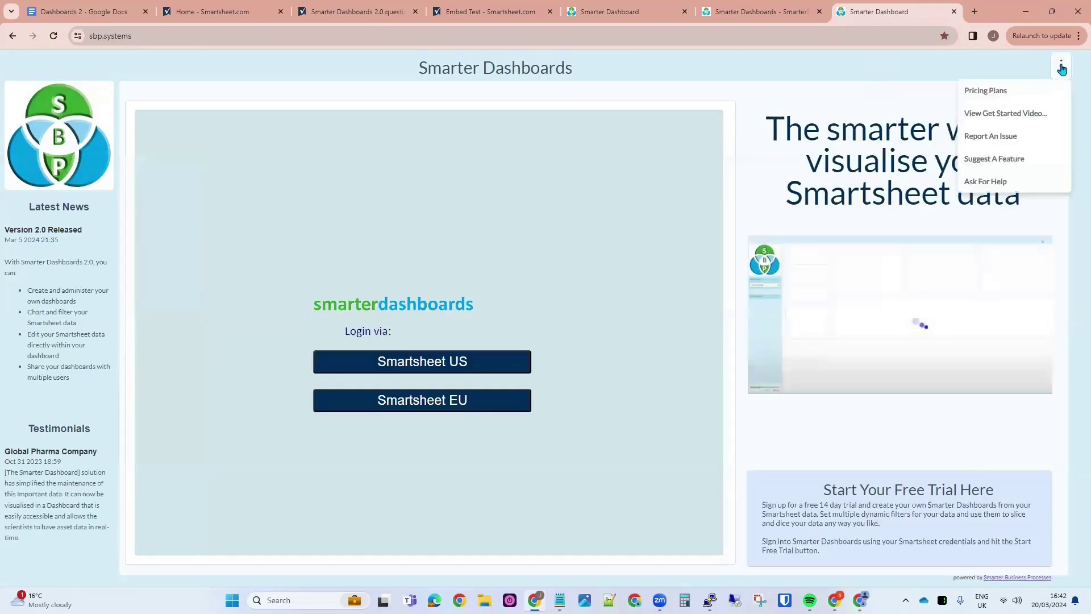
pyautogui.click(1008, 164)
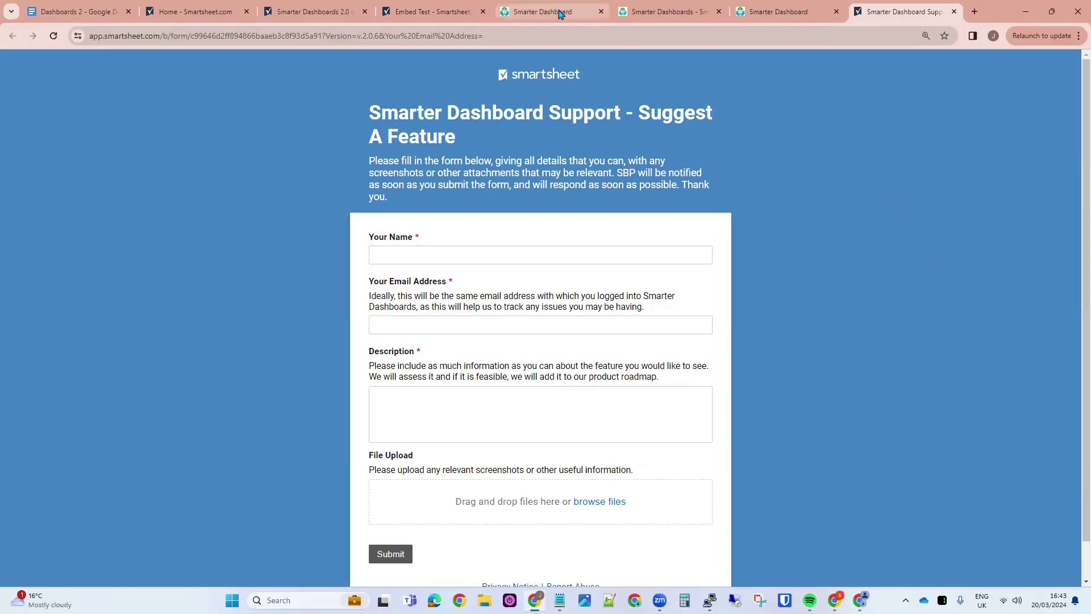
# Switch to the Smarter Dashboards product page on the Smarter Business Processes website
pyautogui.click(681, 10)
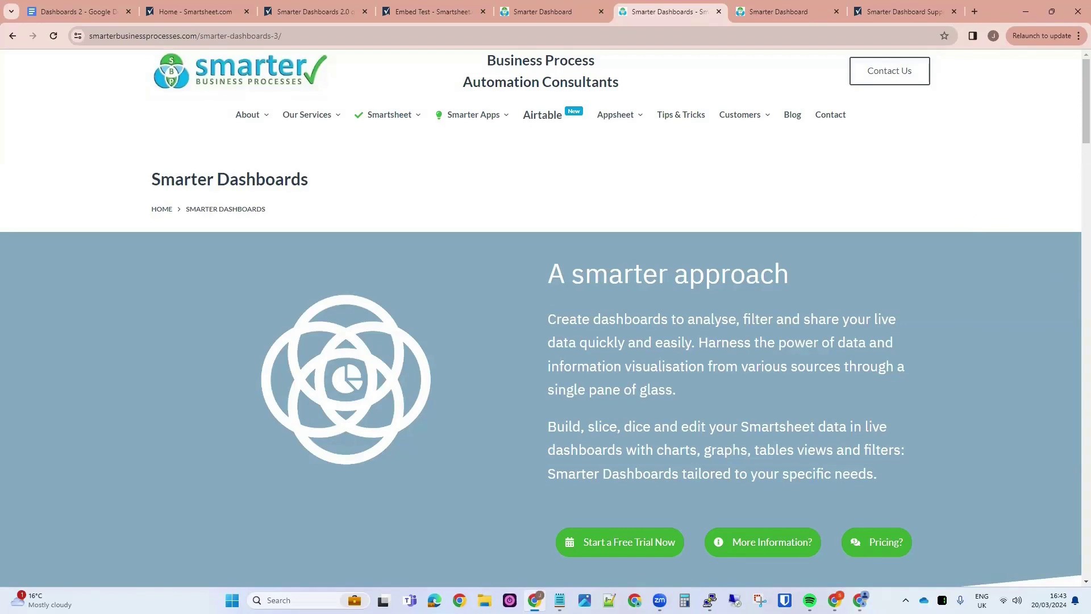
pyautogui.hotkey('alt', 'Tab')
pyautogui.hotkey('alt', 'Tab')
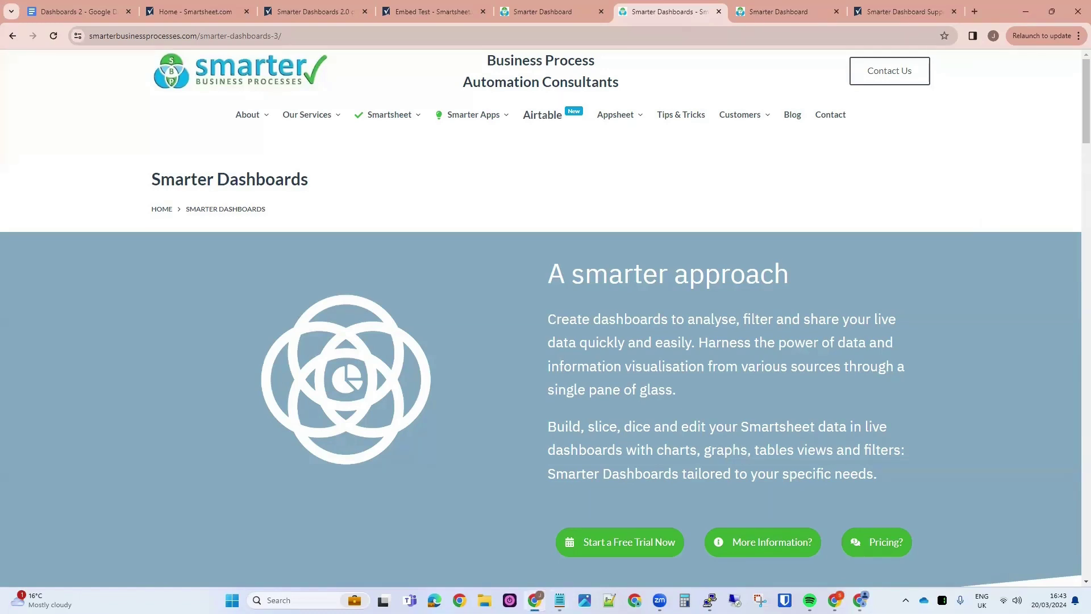